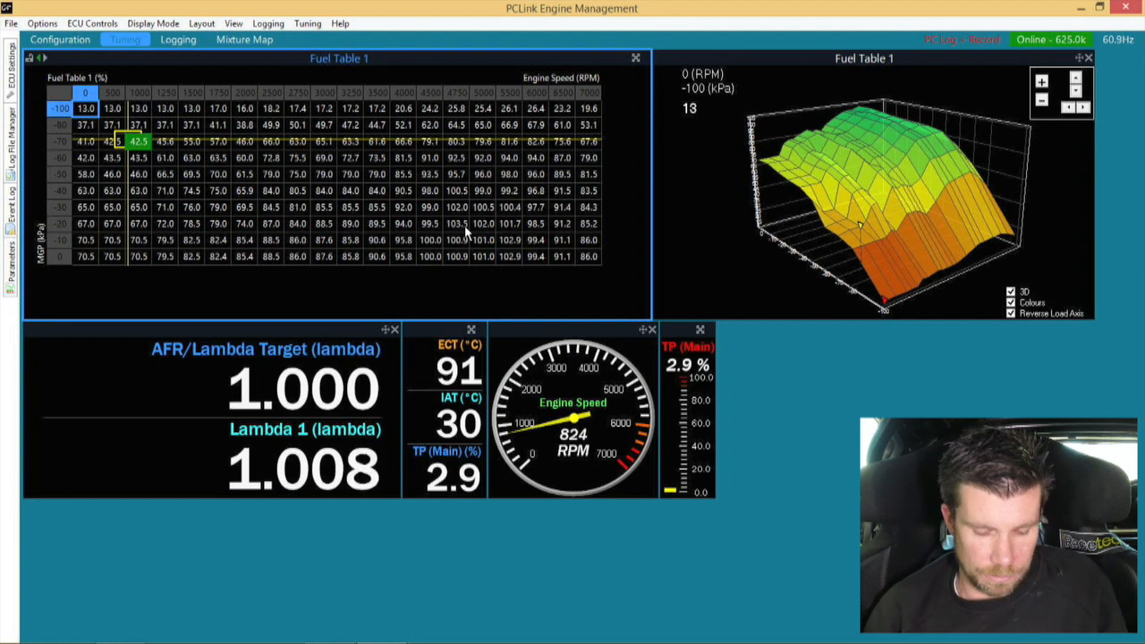
key(F3)
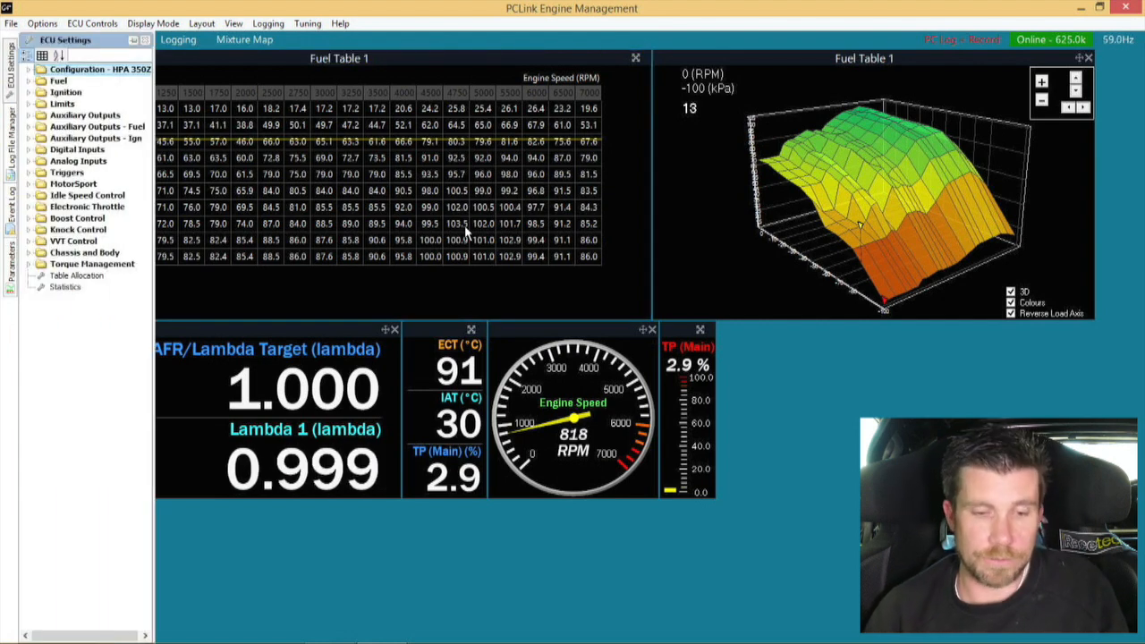
key(Escape)
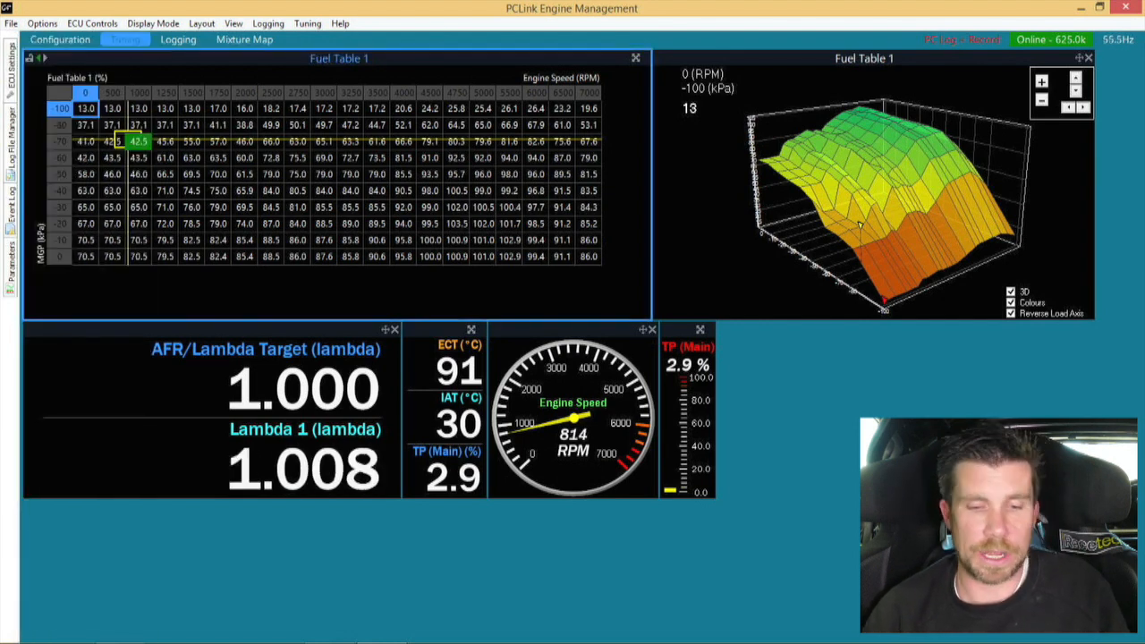
Stop the PC log and zoom the logged time plot in on the sudden full throttle opening
click(184, 43)
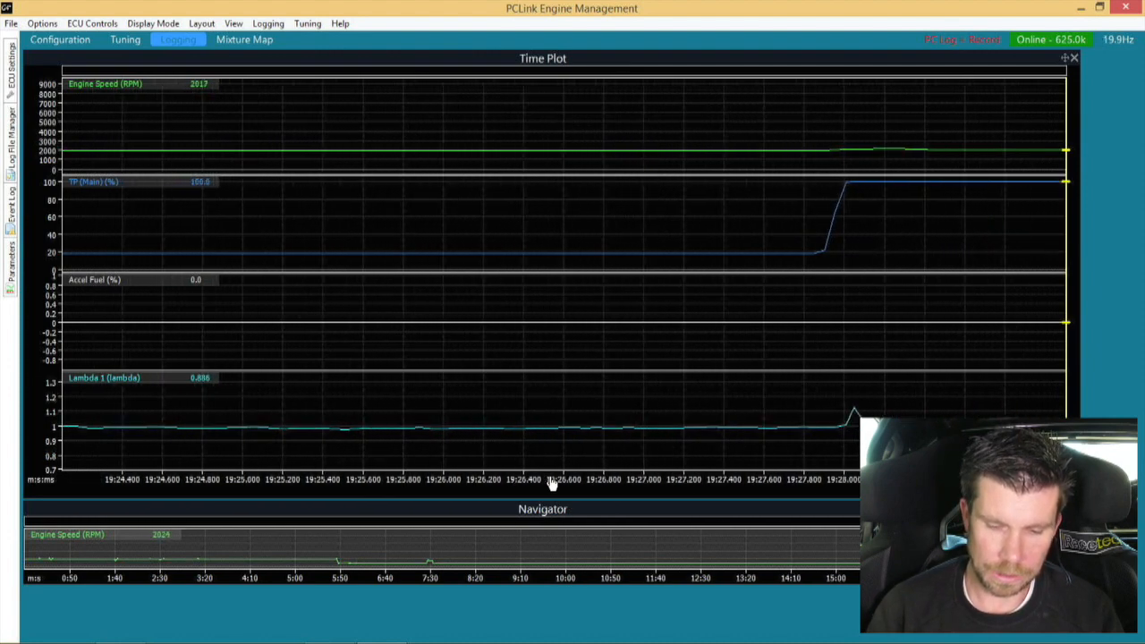
key(F8)
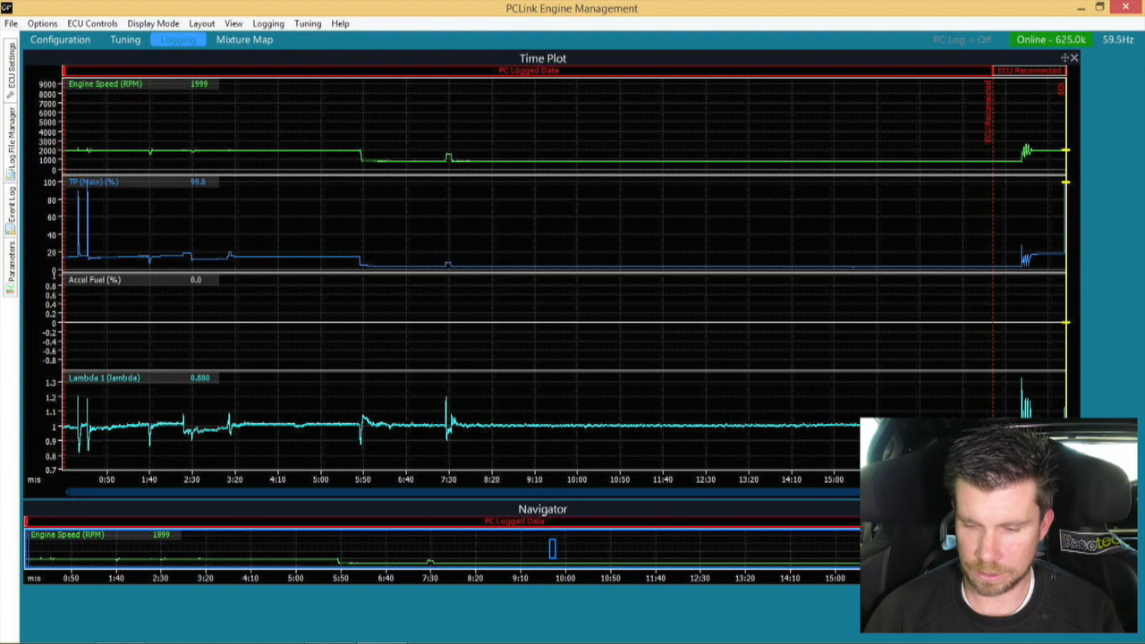
click(1009, 418)
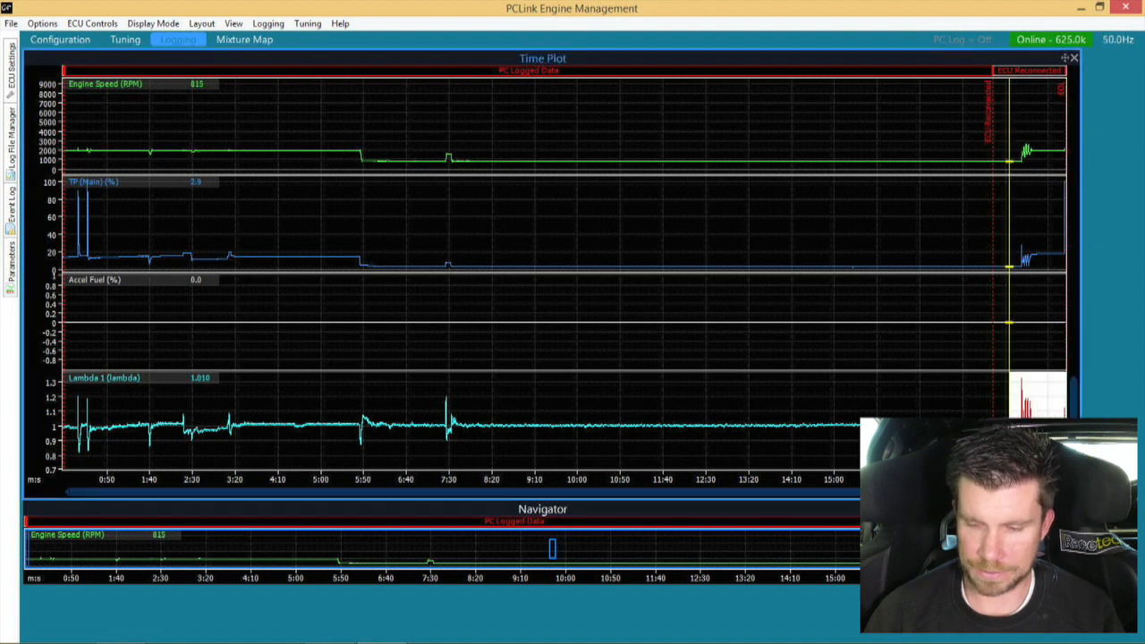
drag(1009, 420, 1056, 420)
click(997, 425)
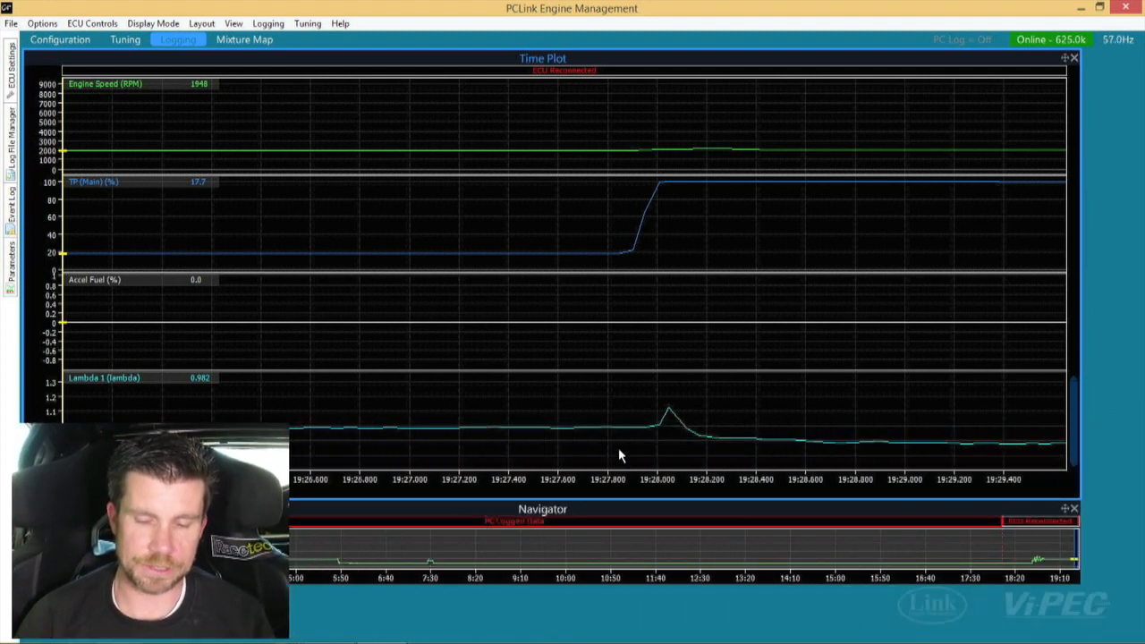
Examine engine speed, throttle position and Lambda 1 in the log before, during and after the throttle opening
click(621, 442)
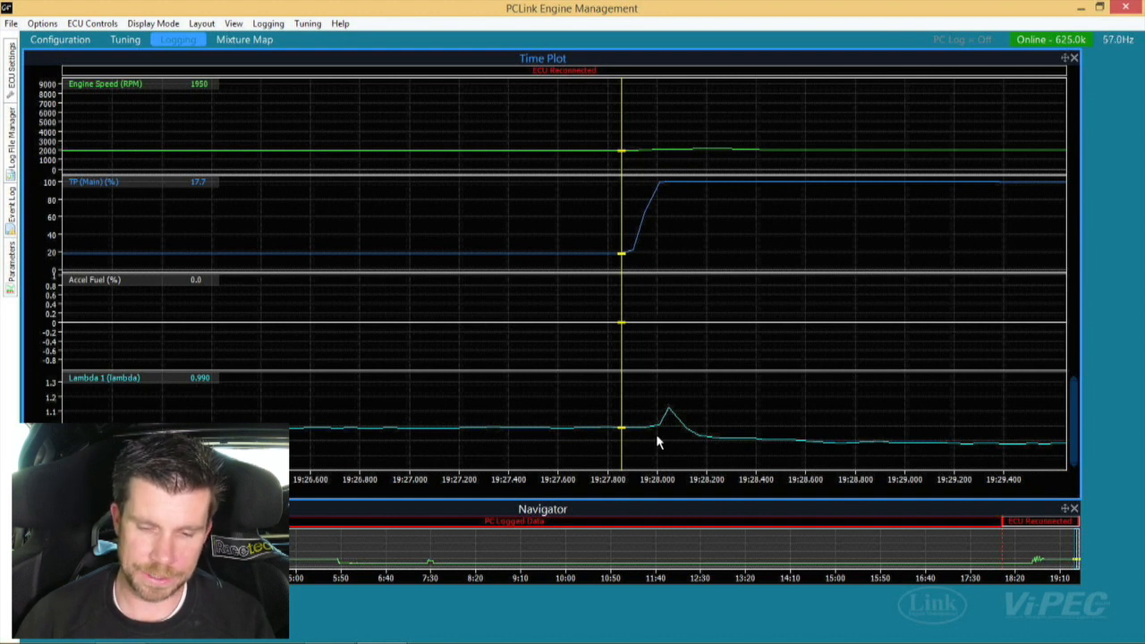
click(659, 221)
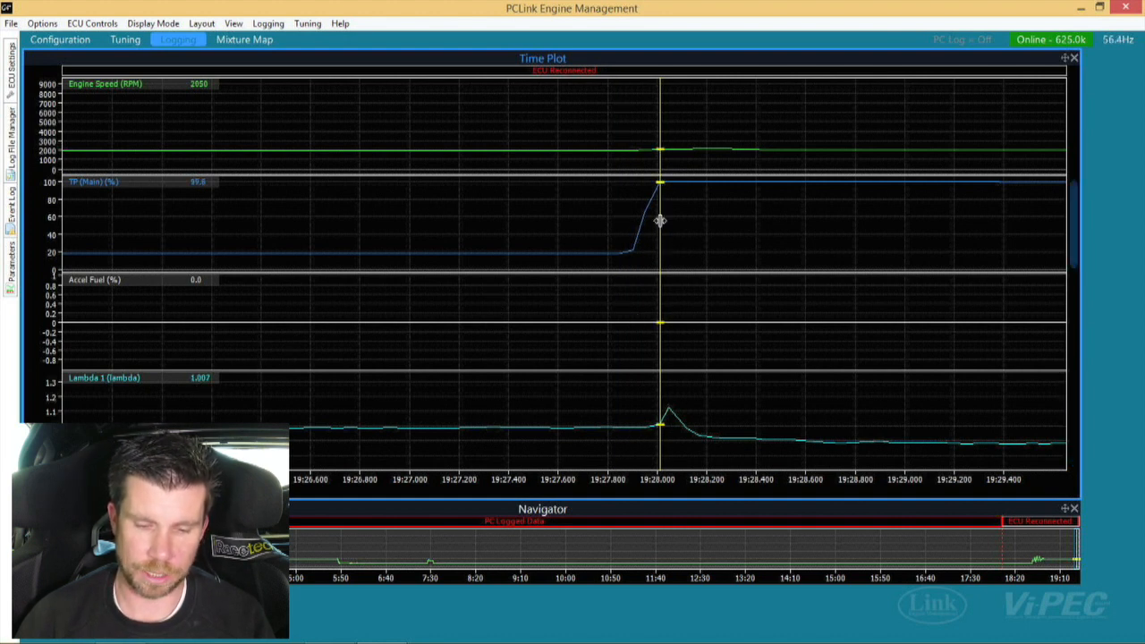
click(668, 438)
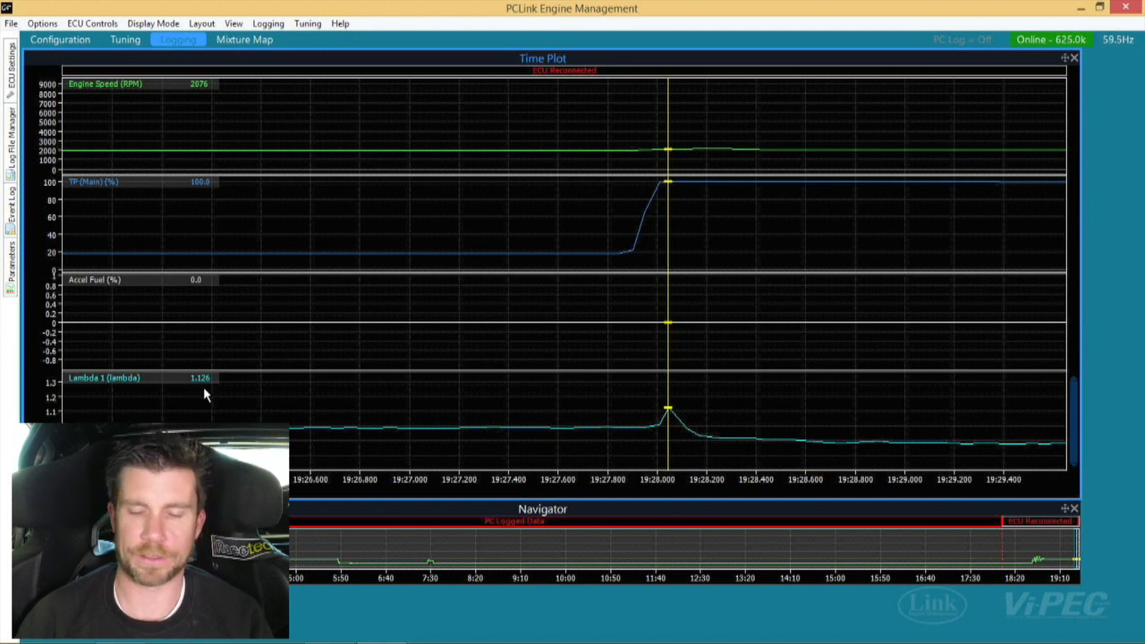
click(707, 441)
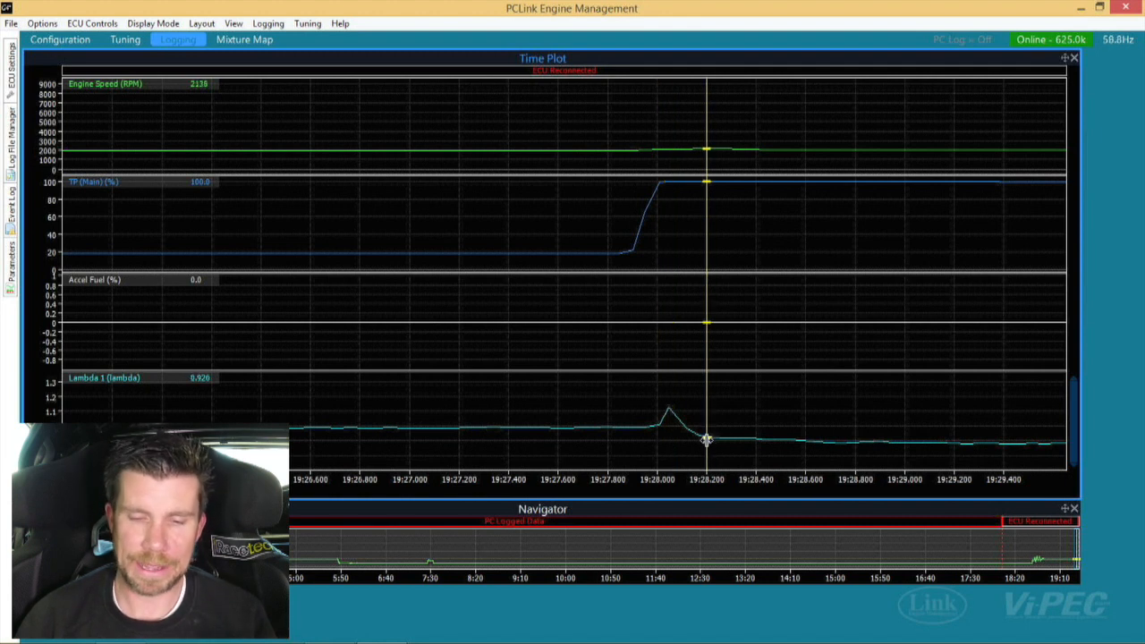
click(747, 448)
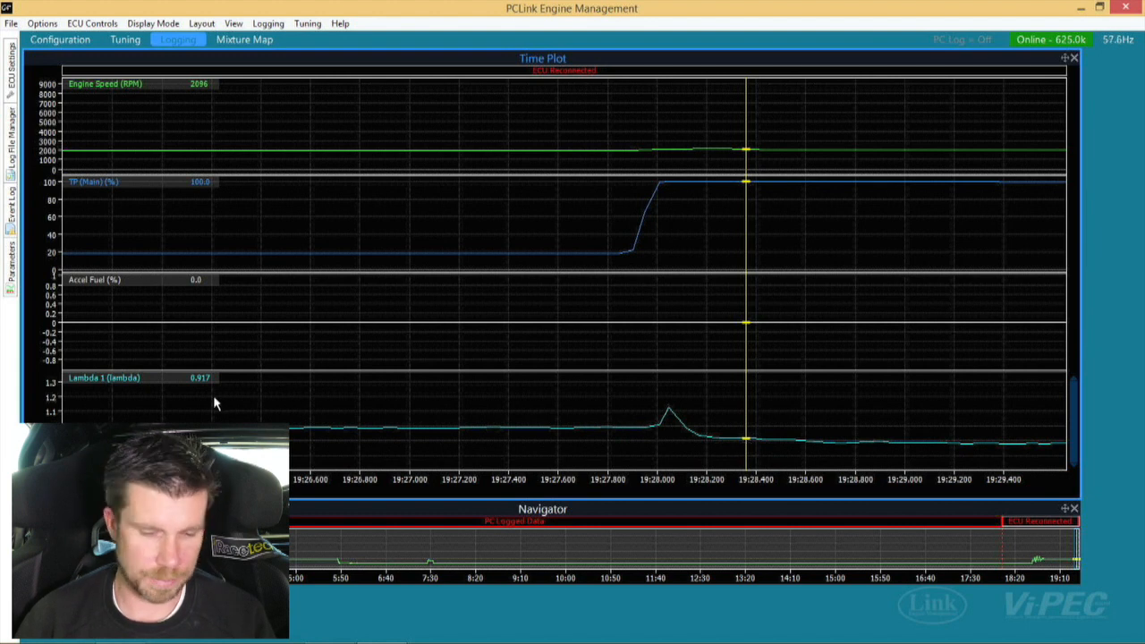
click(822, 444)
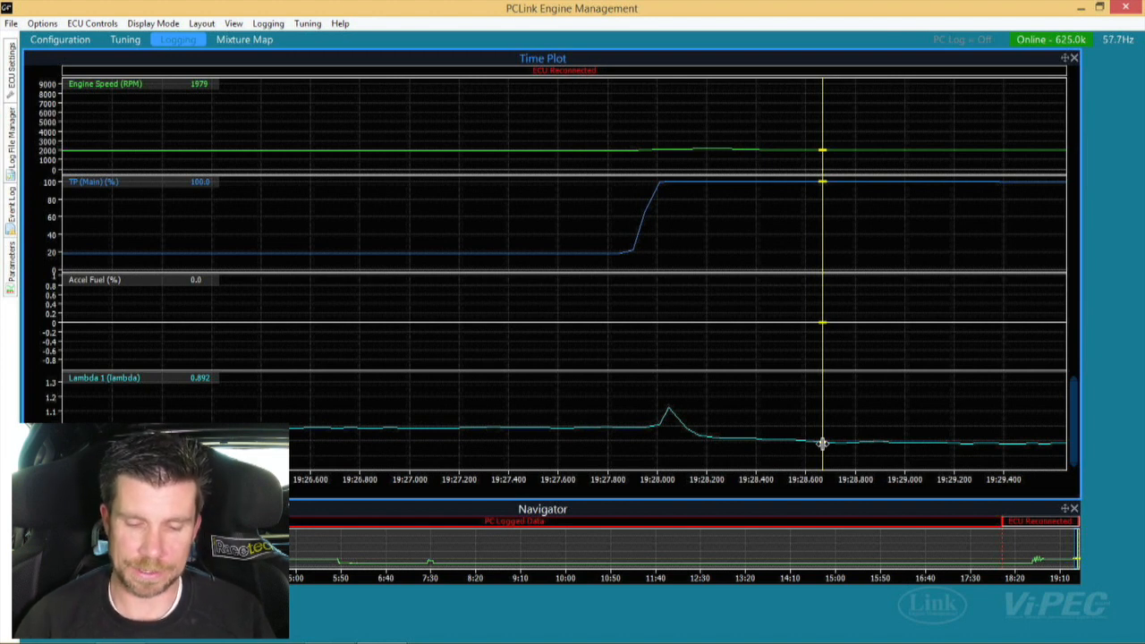
click(668, 433)
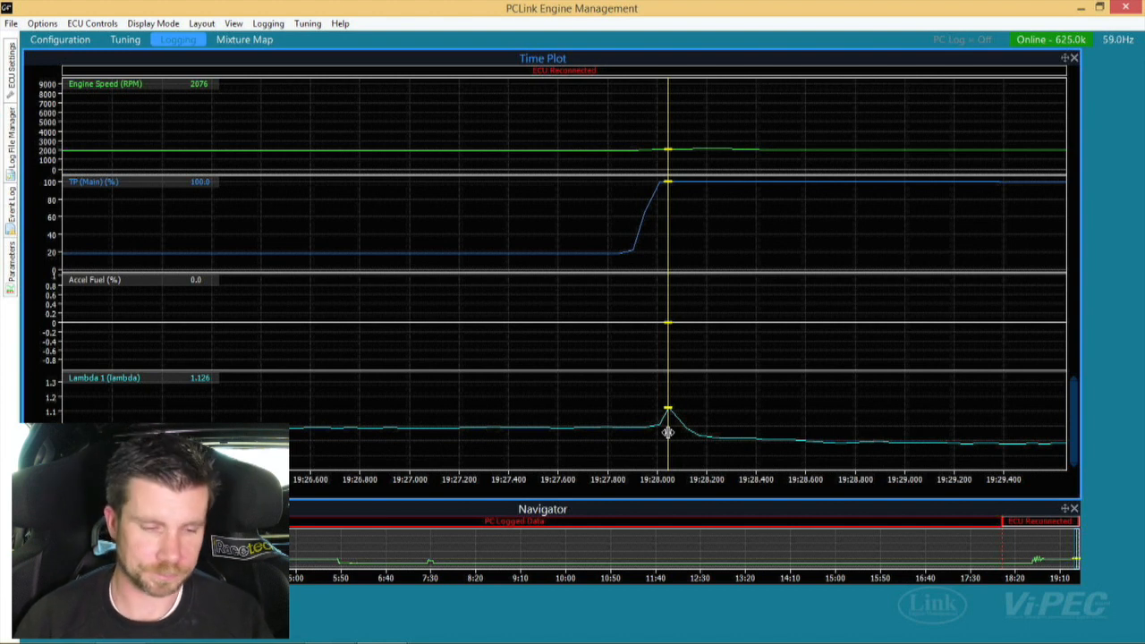
Search the ECU settings for "accel", open Accel Enrichment Setup and set Accel Mode to TPS
click(127, 37)
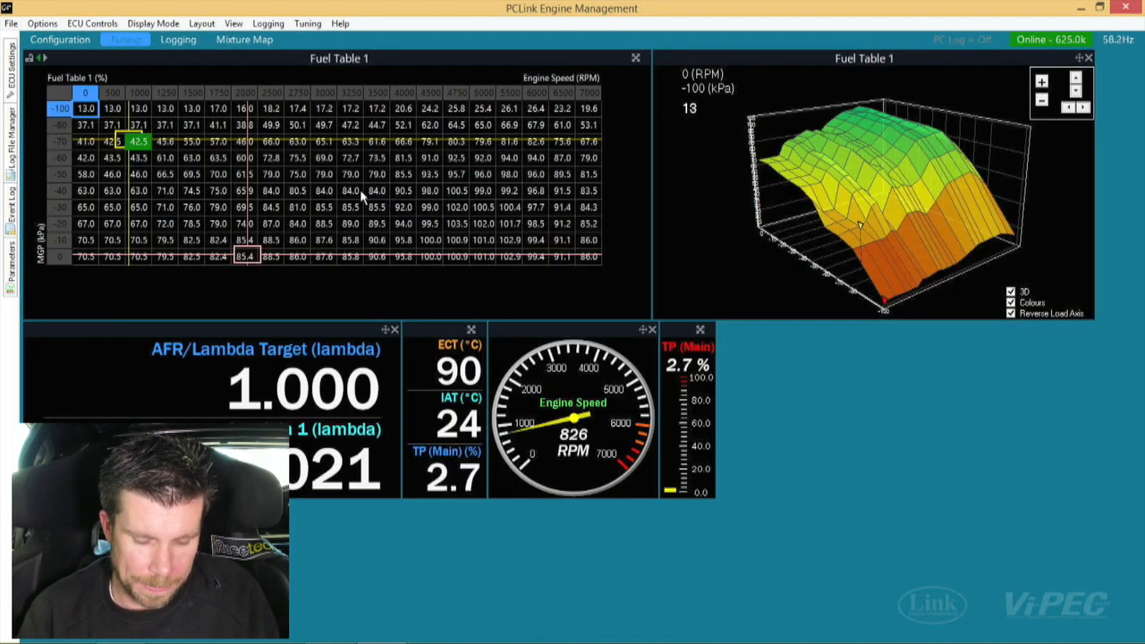
key(ctrl+f)
text(accel)
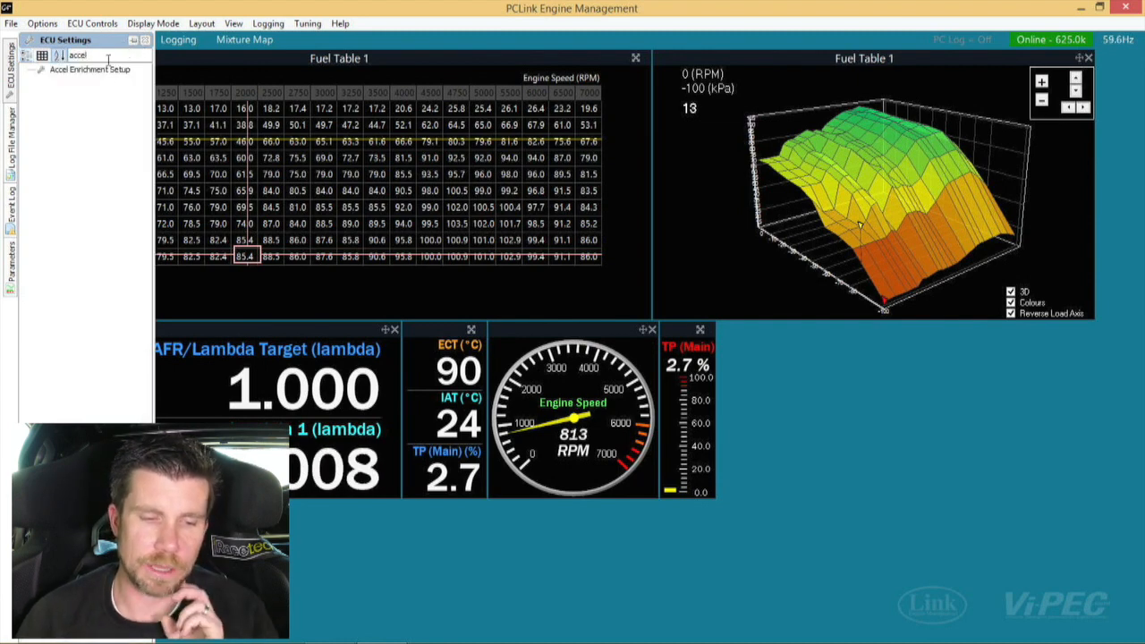
double_click(97, 69)
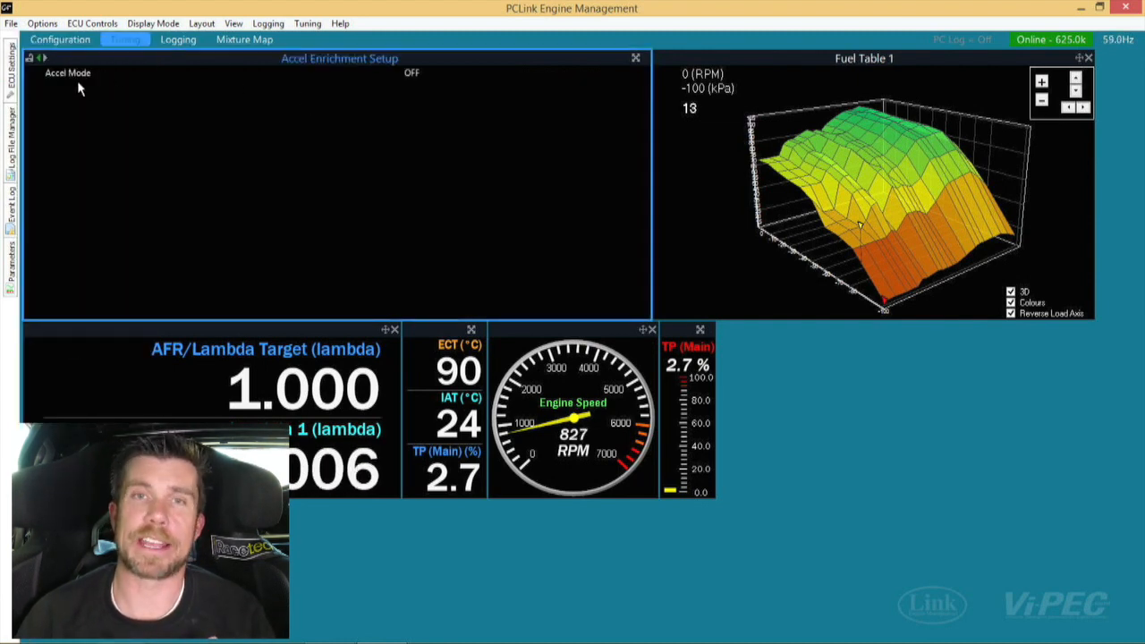
double_click(422, 75)
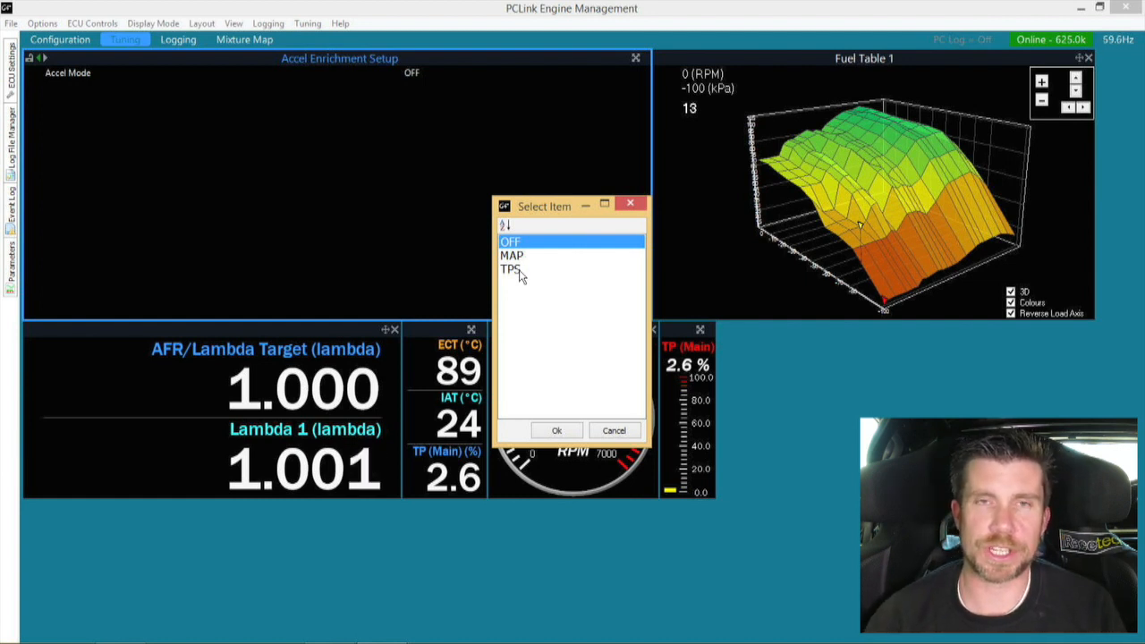
double_click(515, 270)
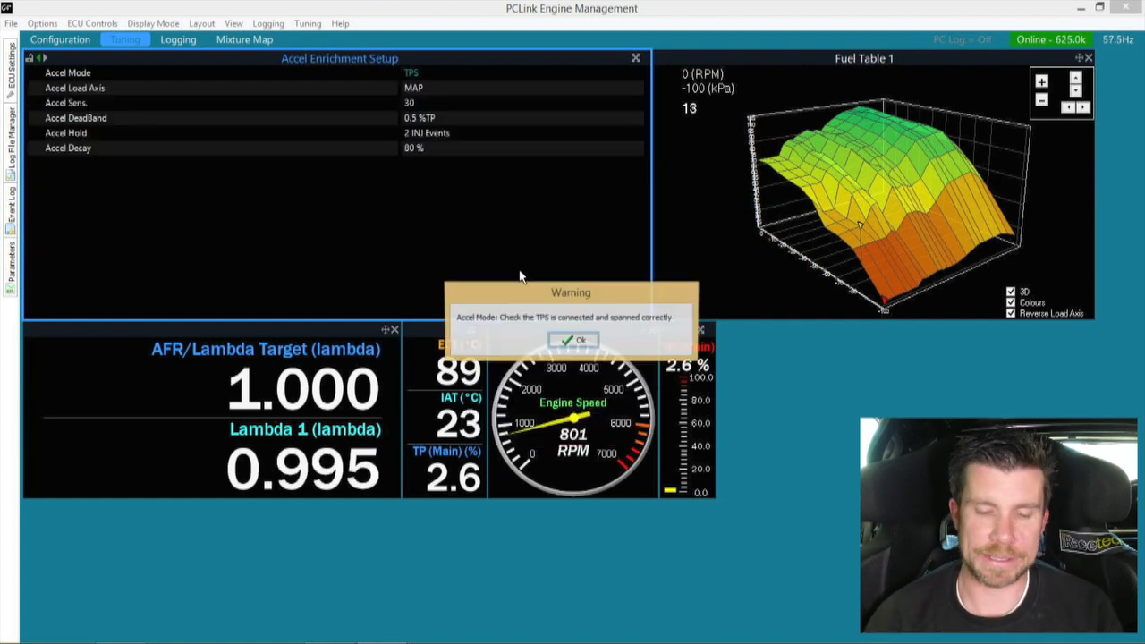
click(579, 342)
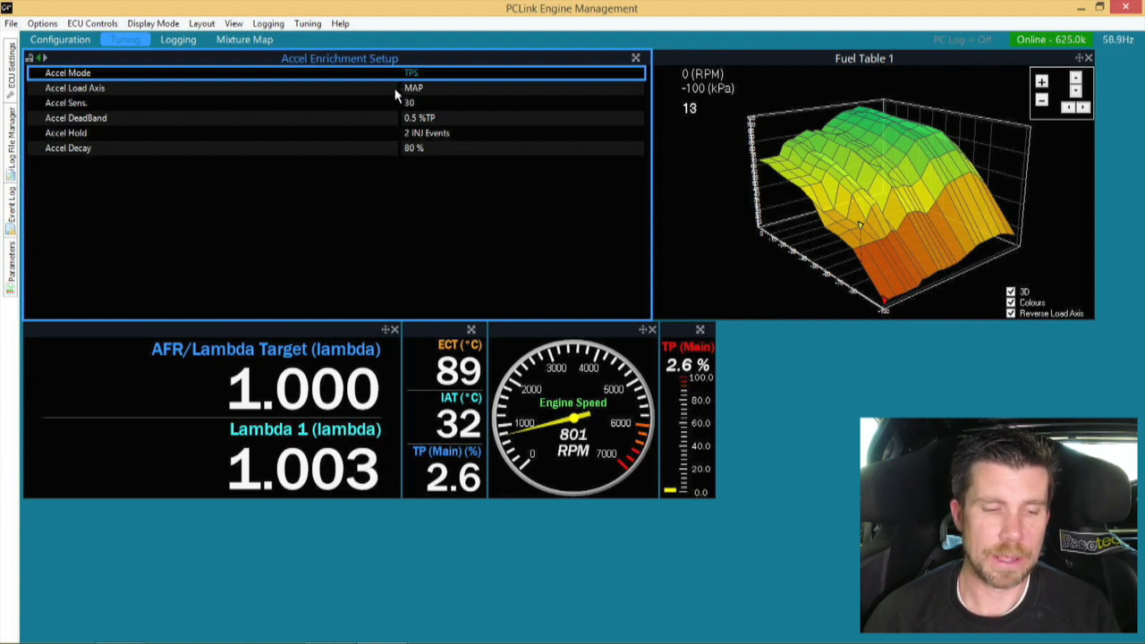
Review the available Accel Load Axis options and the Accel Sens. setting
click(338, 89)
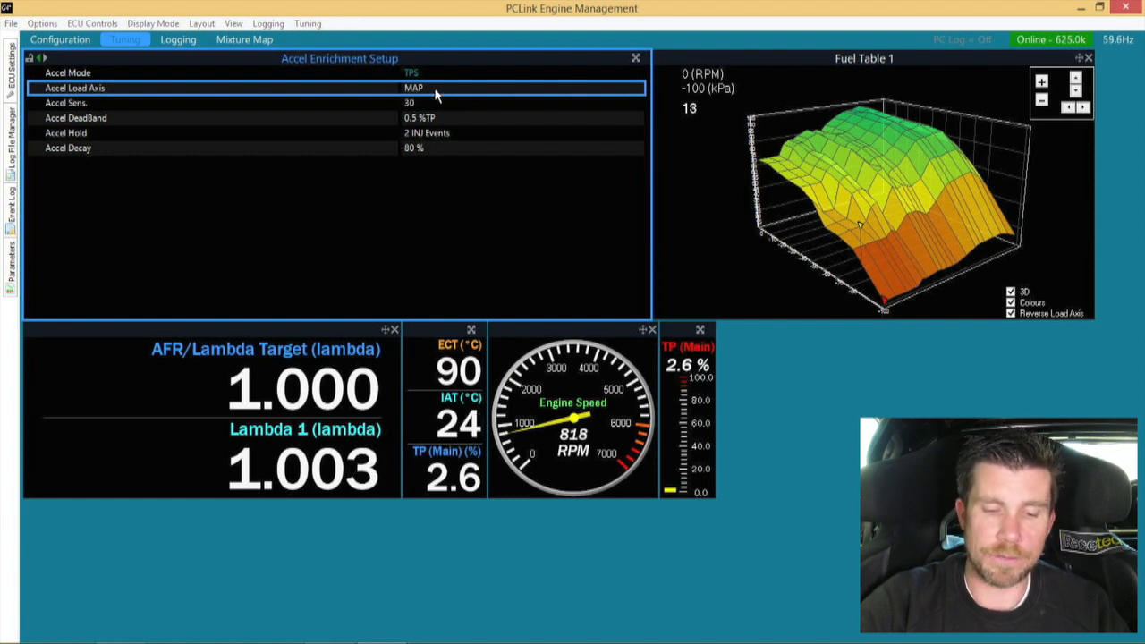
double_click(436, 94)
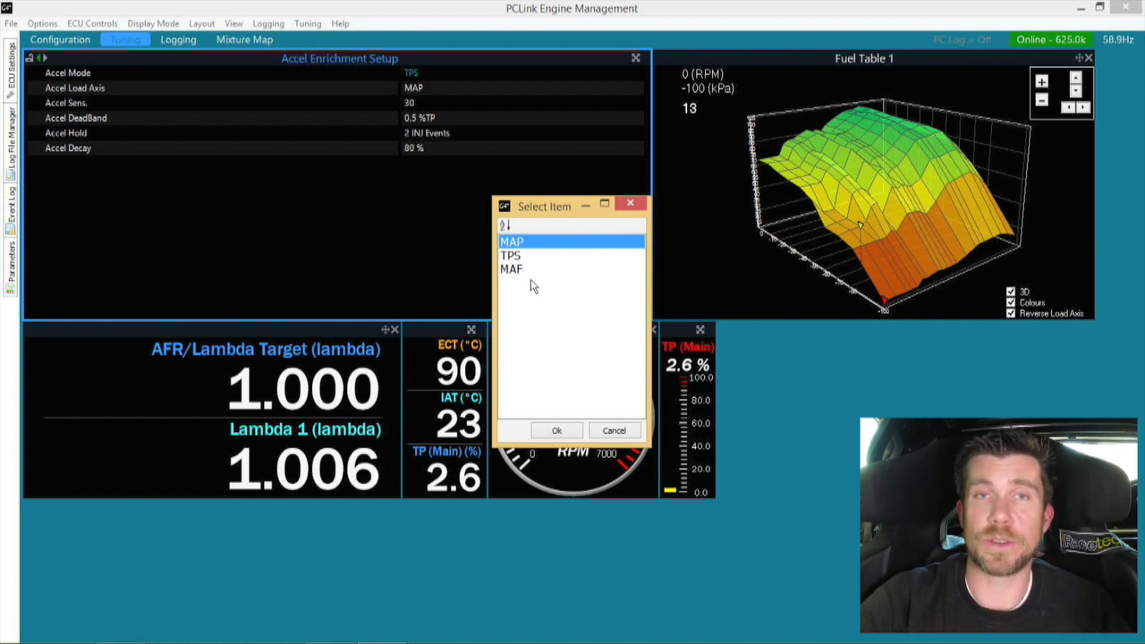
click(611, 431)
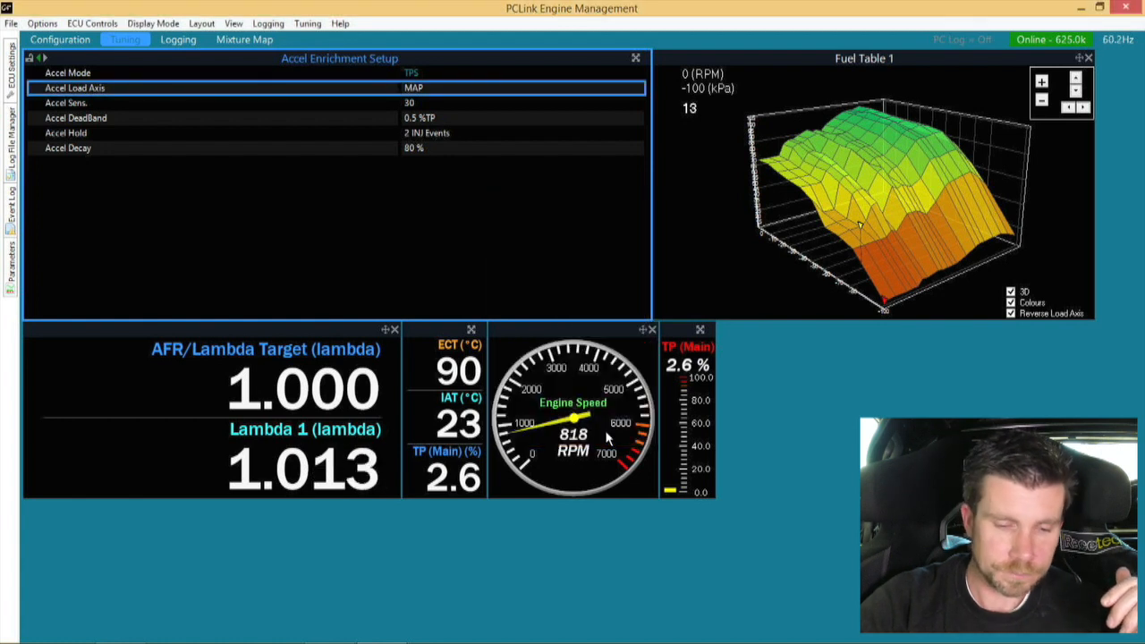
click(375, 104)
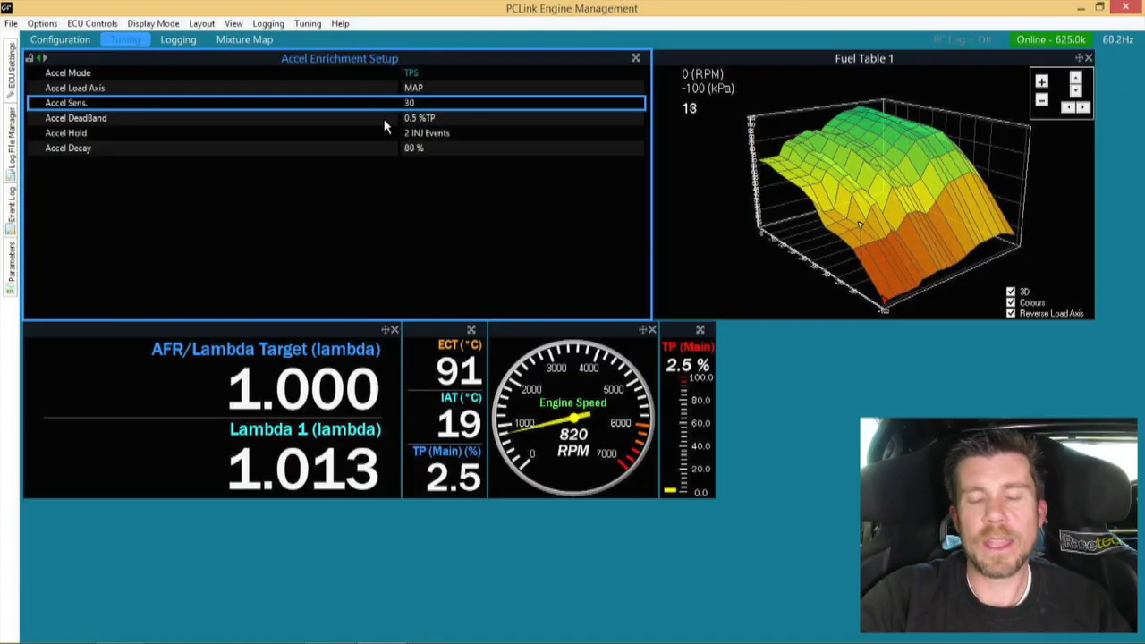
click(385, 122)
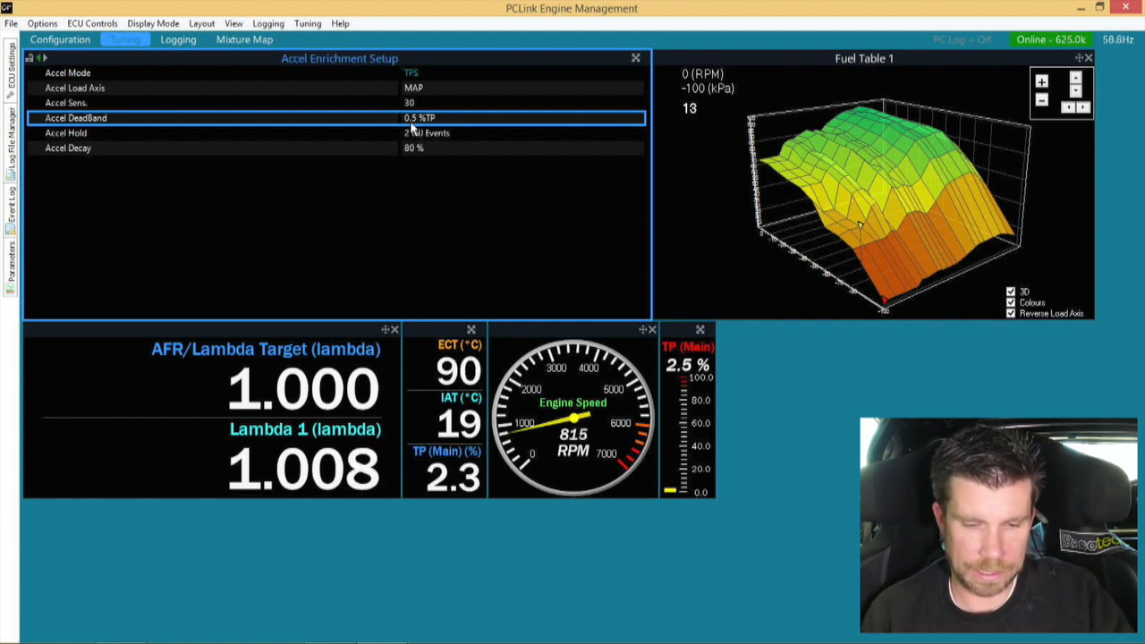
text(0)
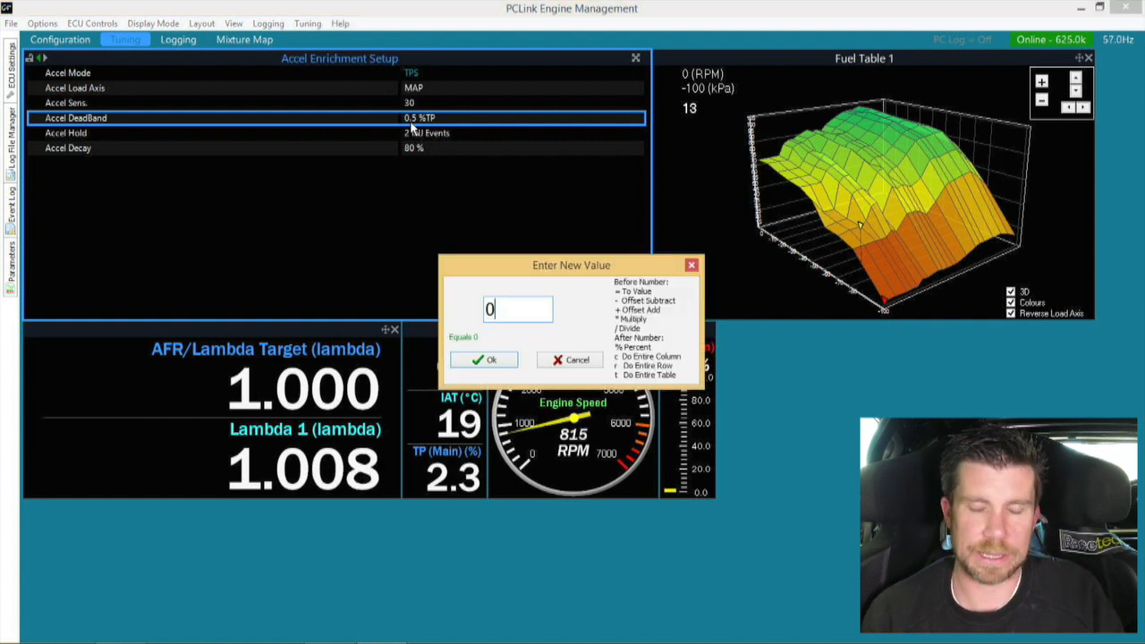
key(BackSpace)
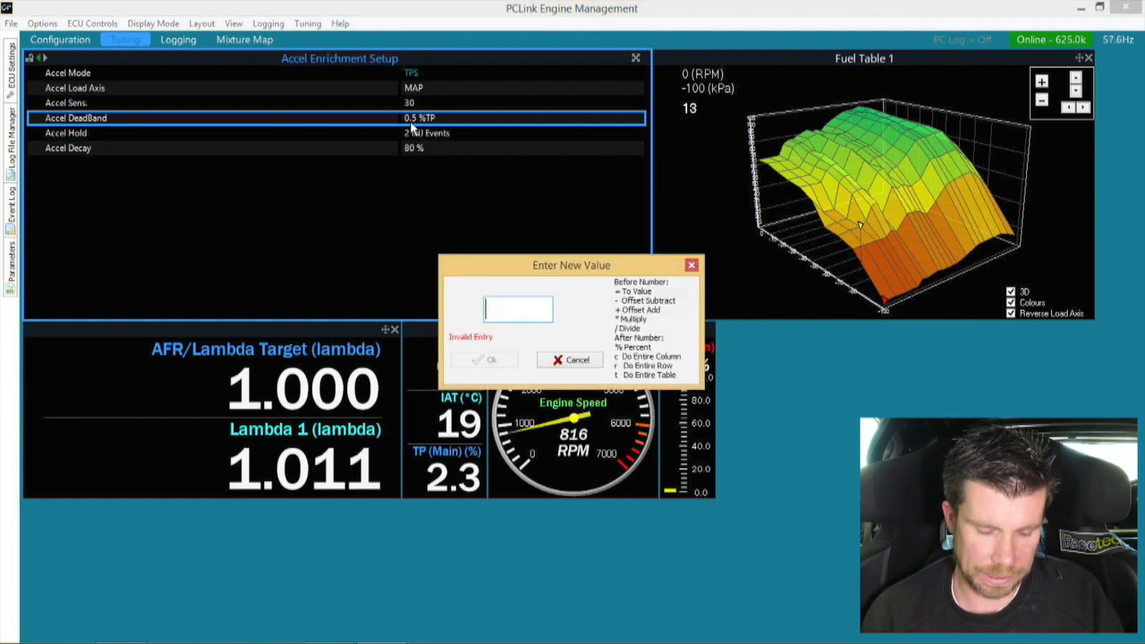
key(Escape)
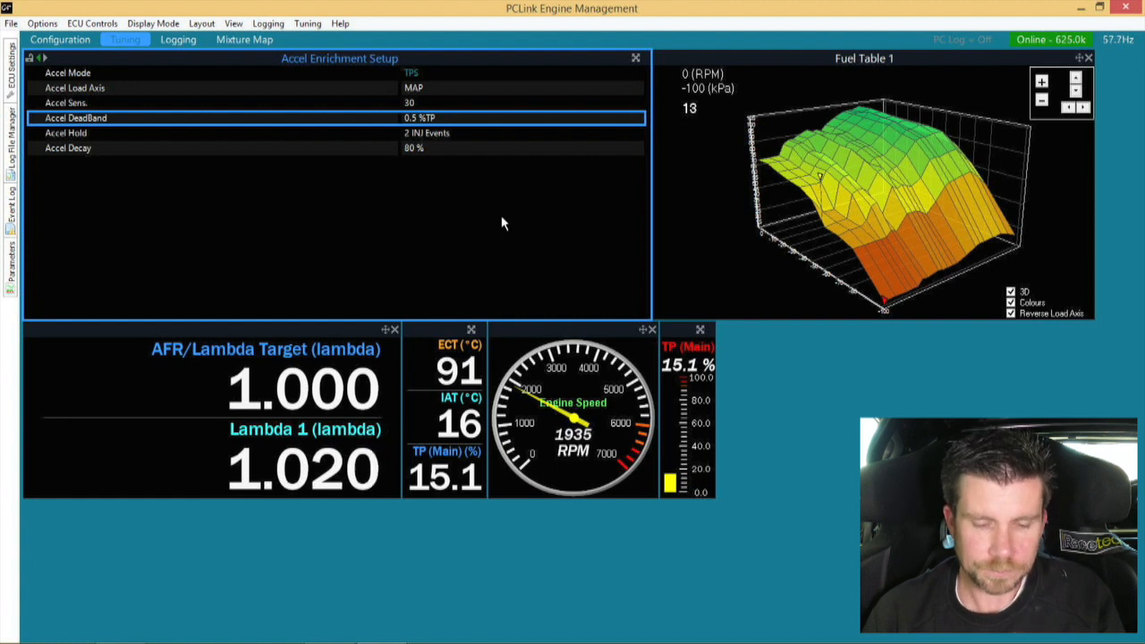
Show the Fuel page of the Runtime Values and place the window clear of the accel enrichment settings
key(F12)
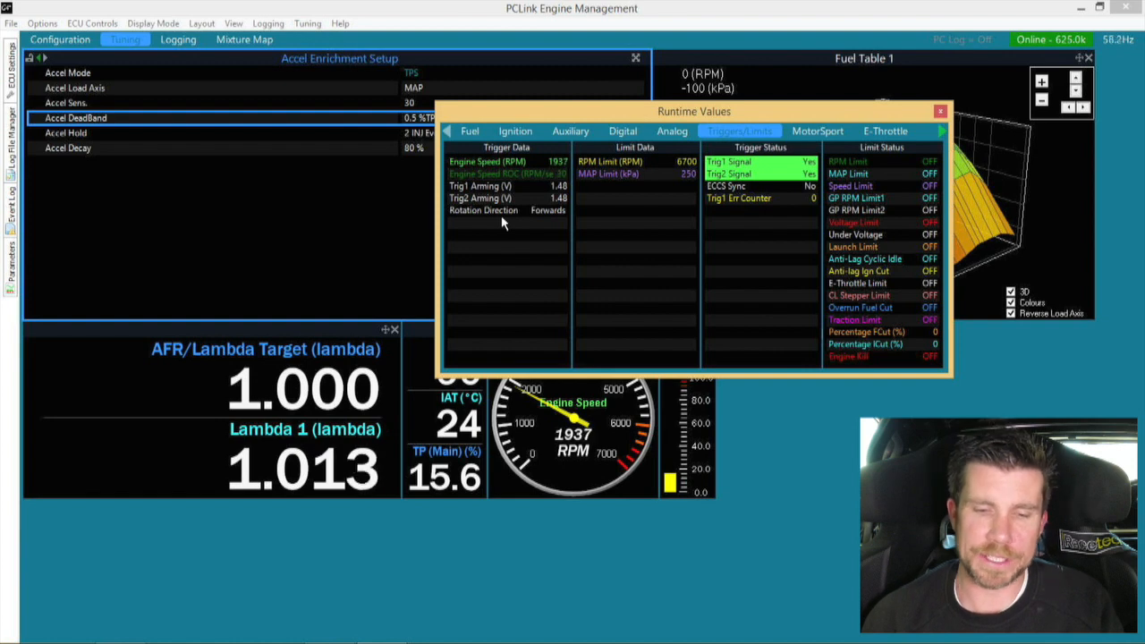
key(Left)
key(Left)
key(Left)
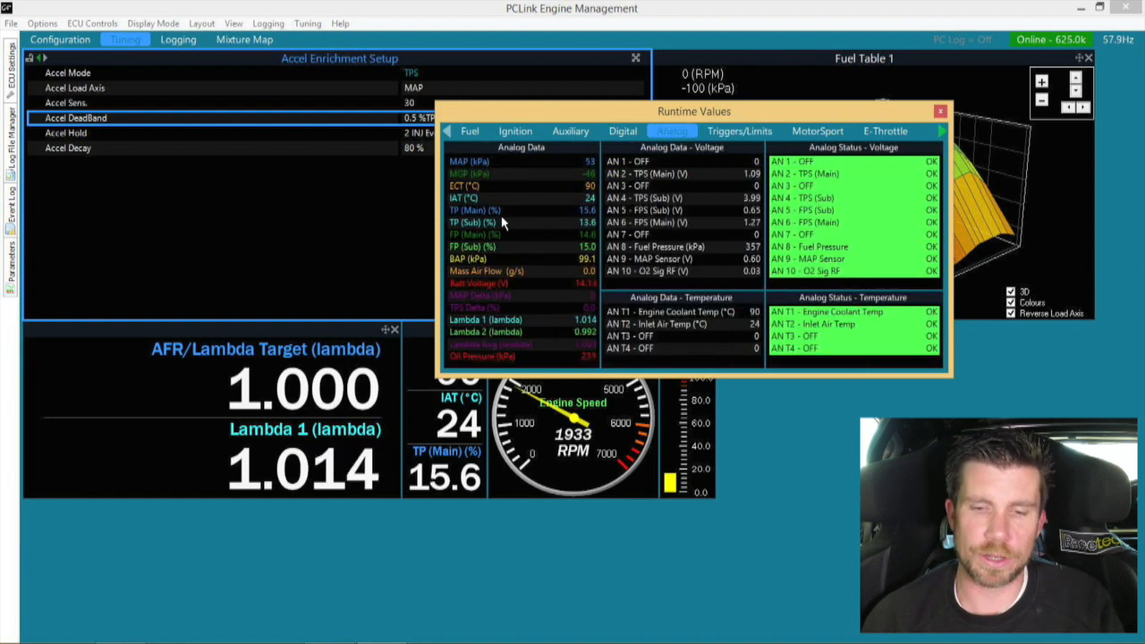
key(Left)
key(Left)
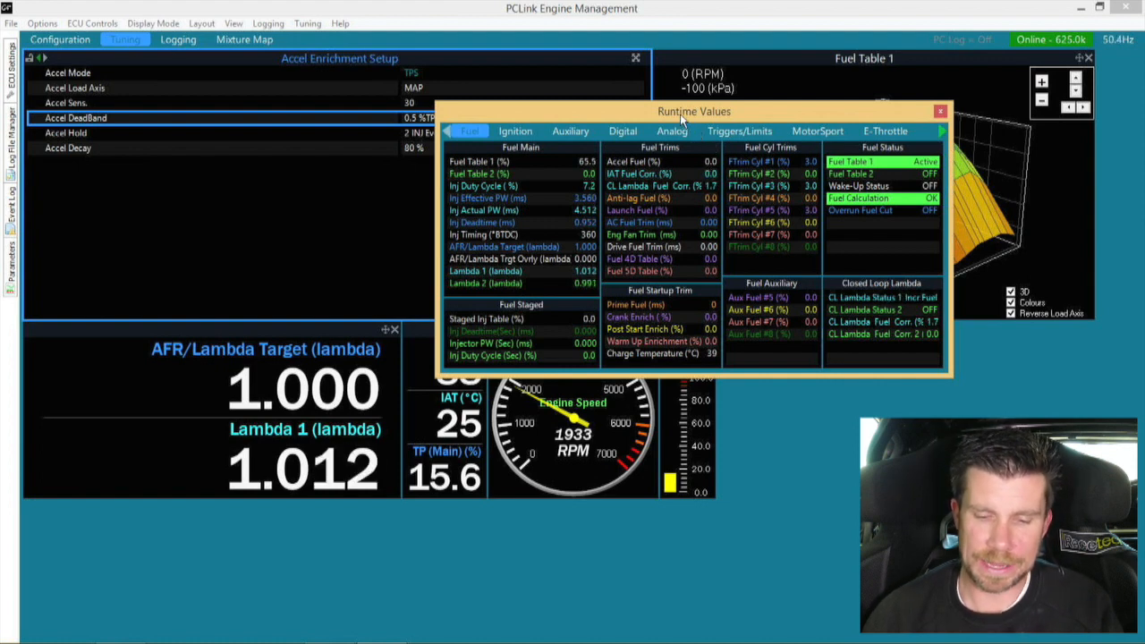
drag(731, 105, 773, 90)
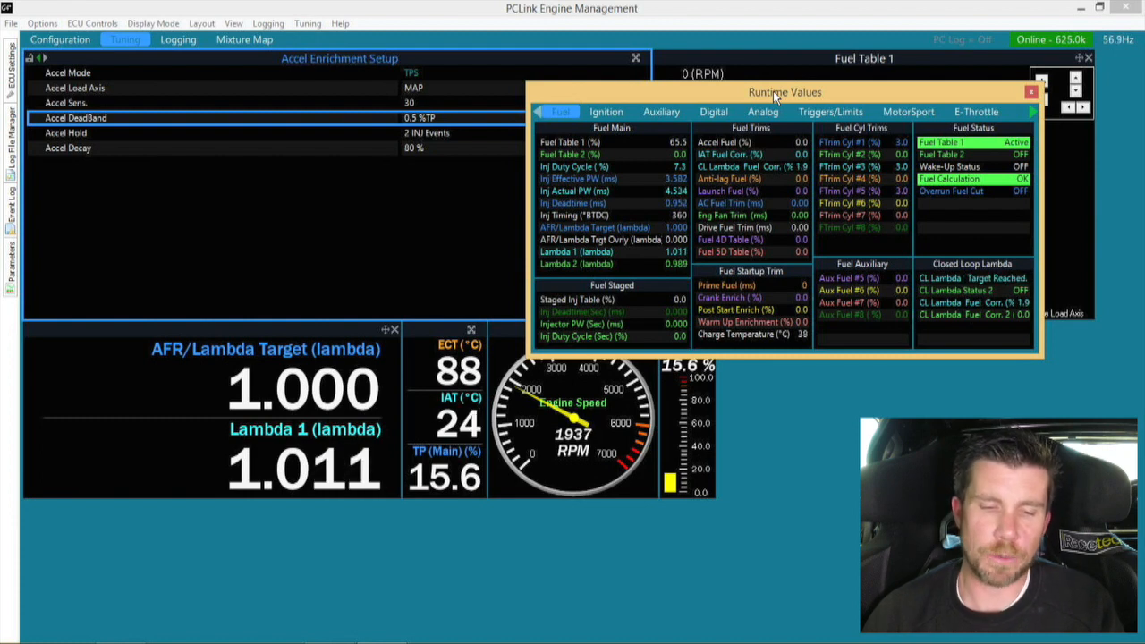
Set Accel DeadBand to 0 %TP and move the Runtime Values window clear of the throttle position gauge
click(402, 119)
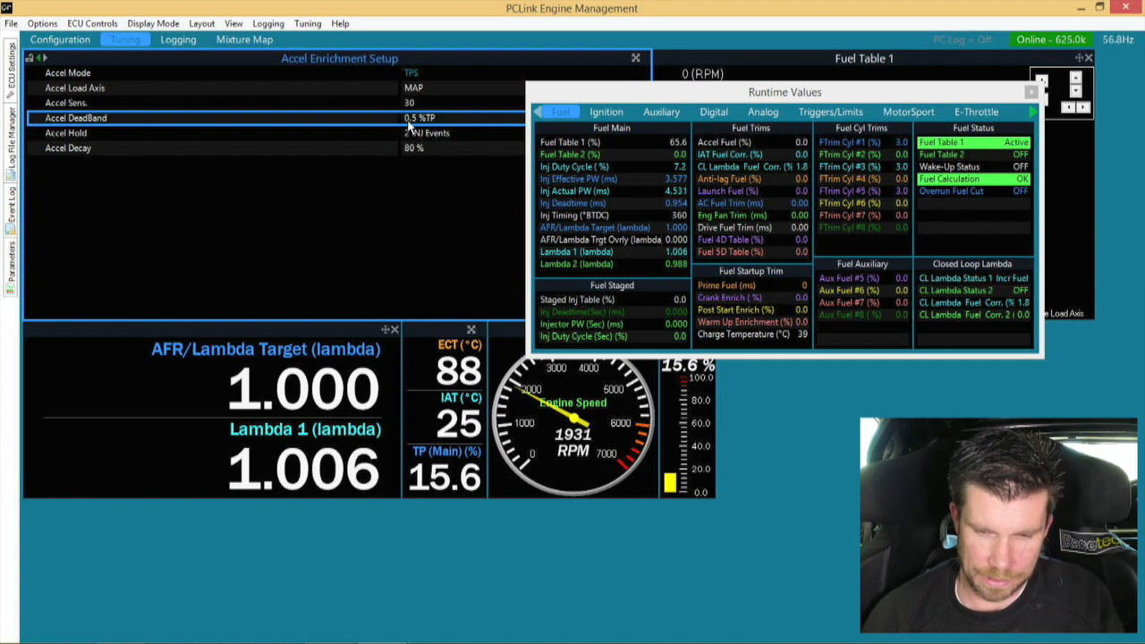
text(0)
key(Return)
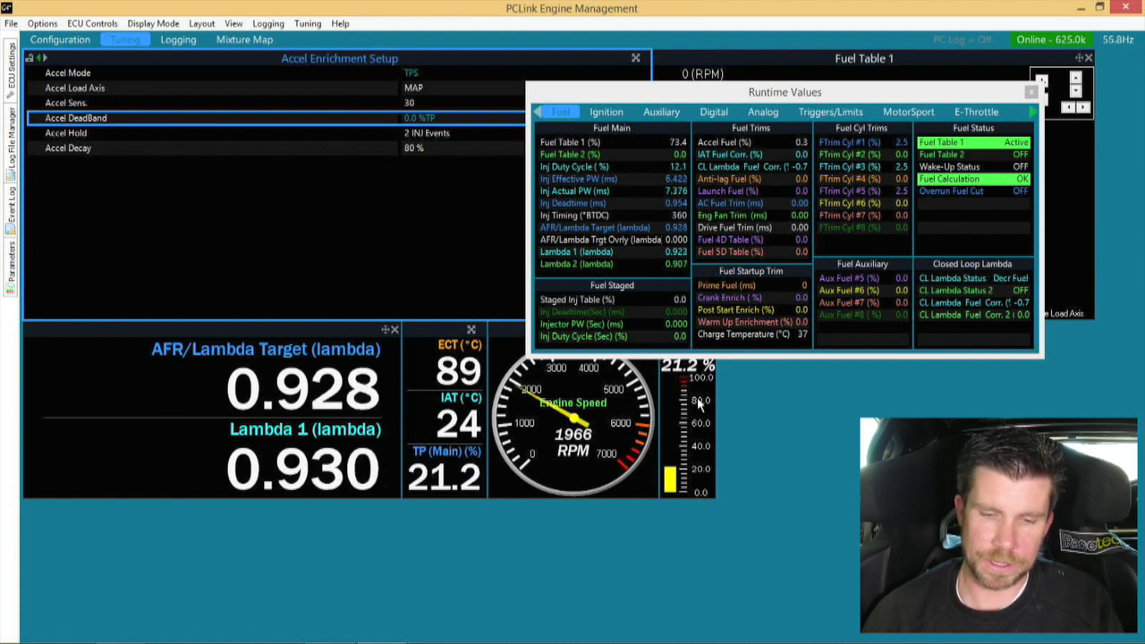
drag(723, 95, 724, 56)
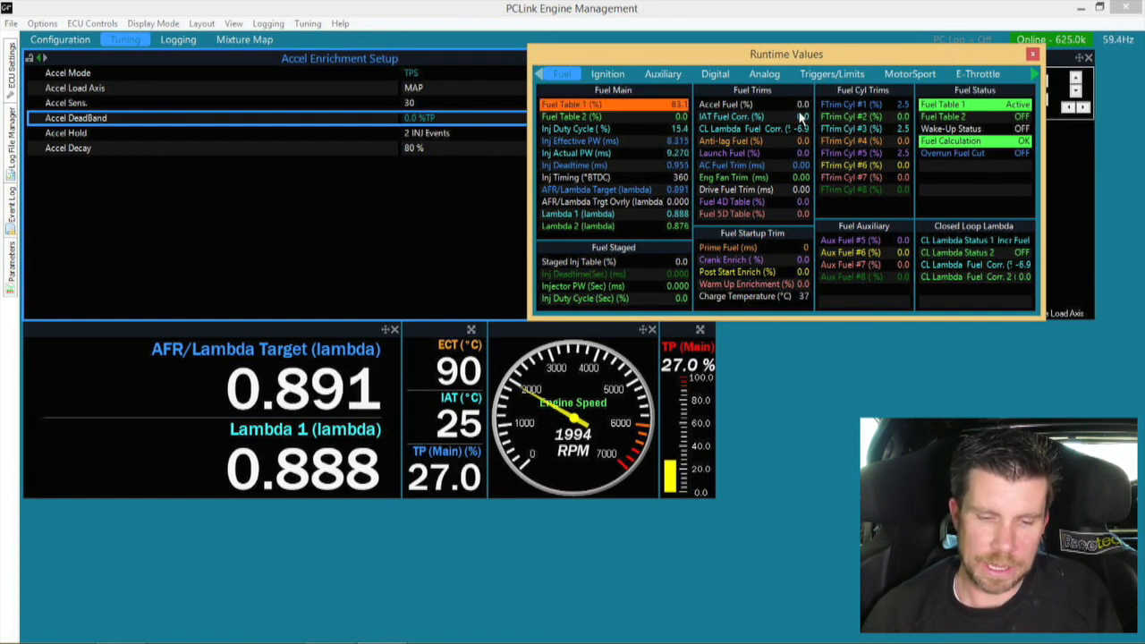
Set Accel DeadBand to 0.5 %TP and close the Runtime Values window
click(450, 122)
text(0)
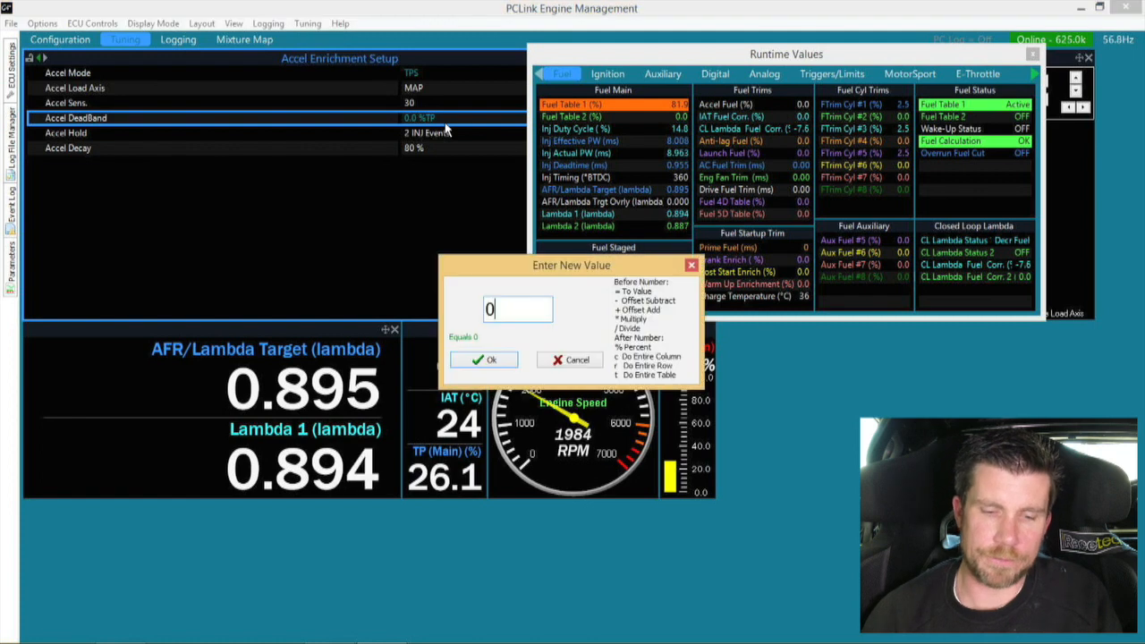
text(.5)
key(Return)
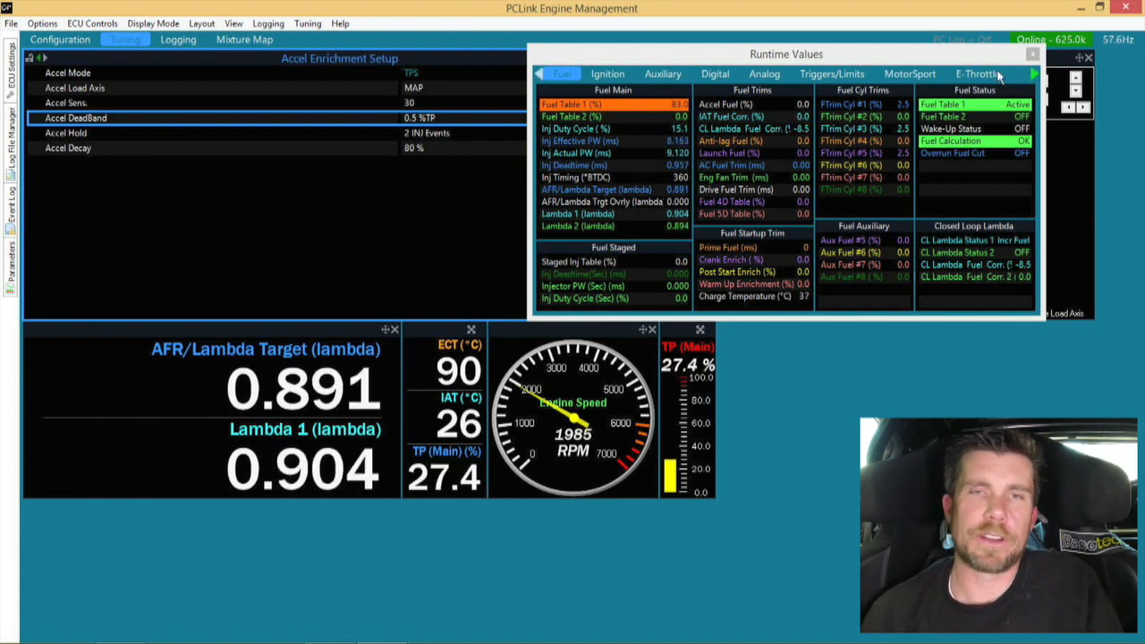
click(1033, 54)
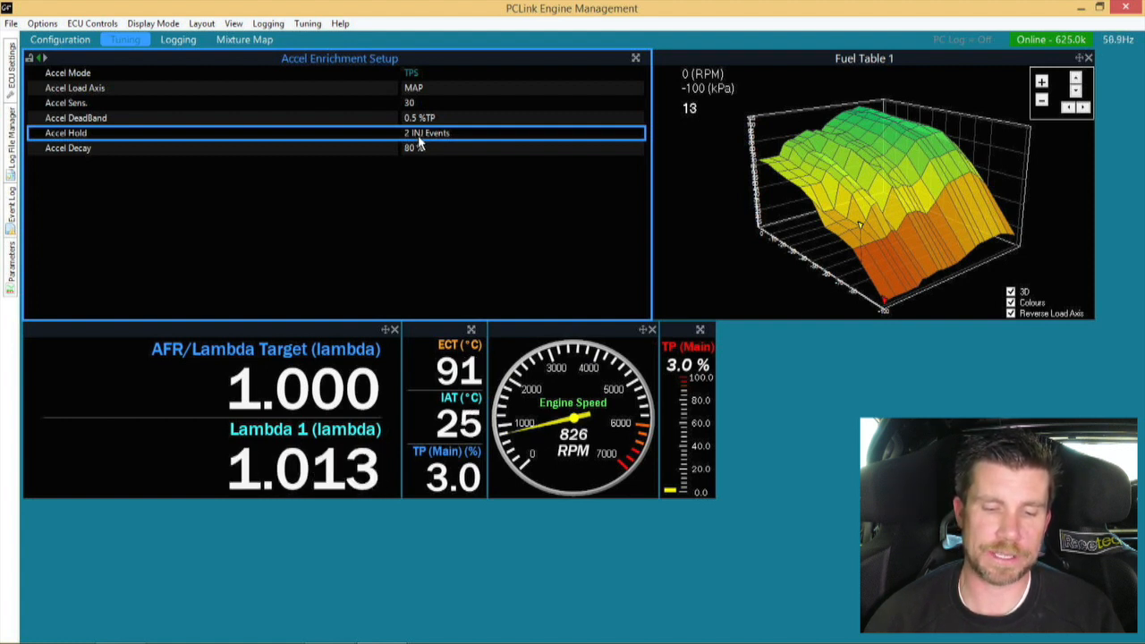
Review the Accel Hold value without changing it, as well as the Accel Decay setting
double_click(418, 138)
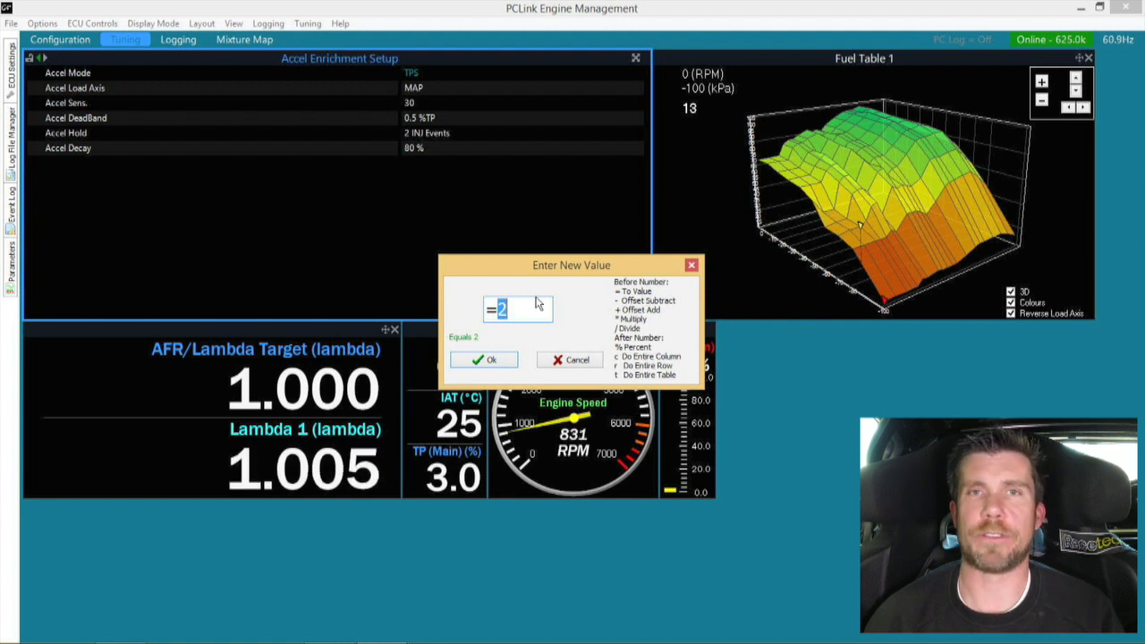
click(568, 361)
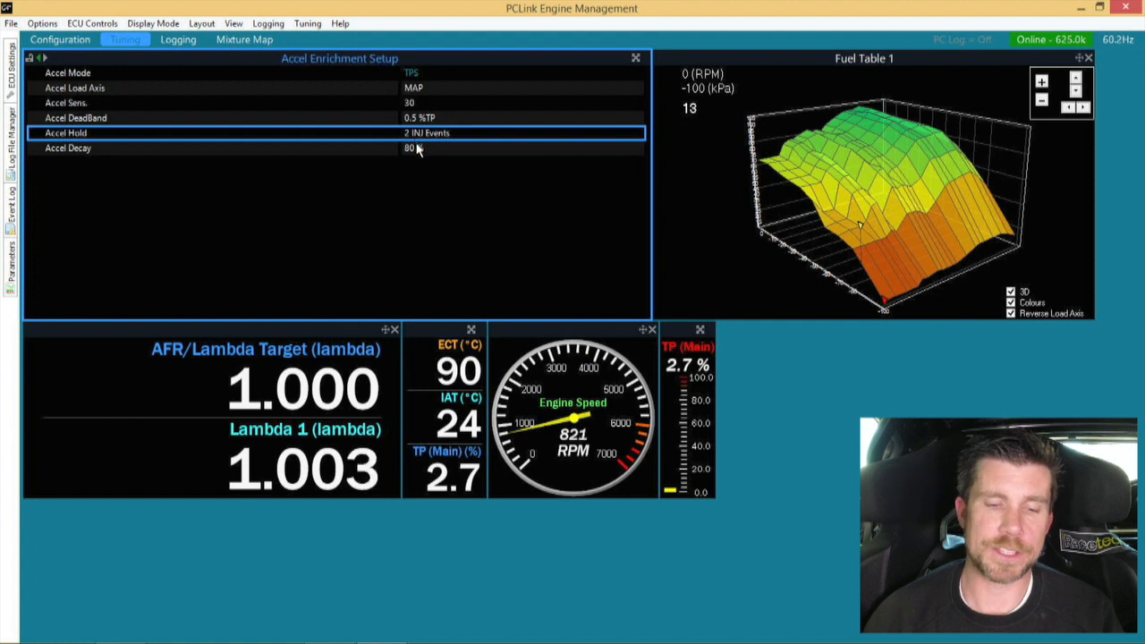
click(416, 150)
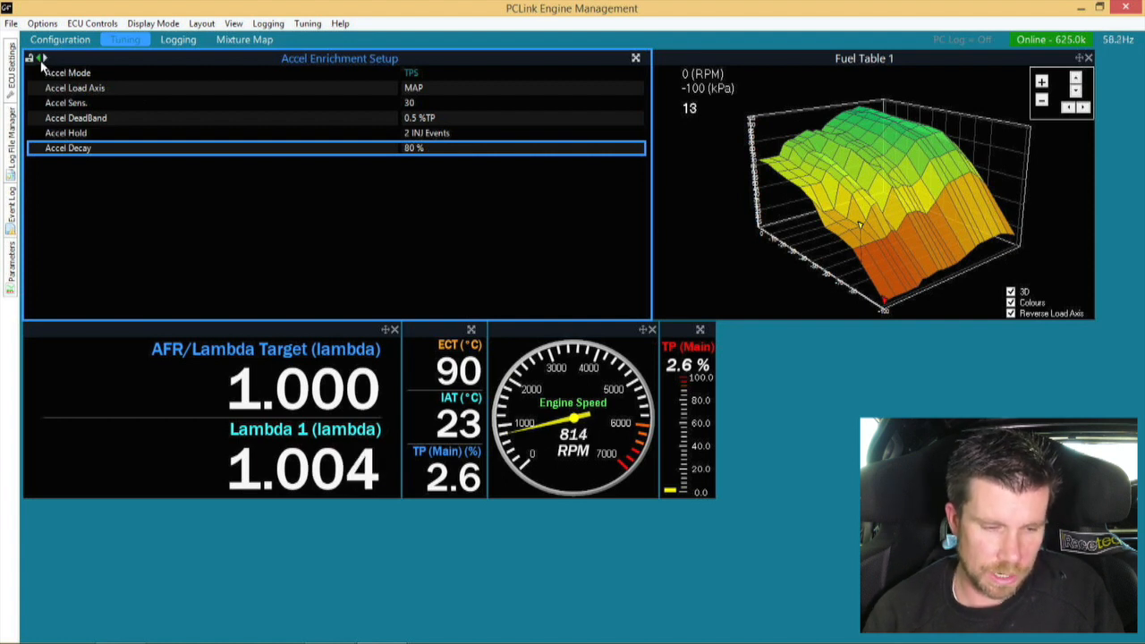
Search the ECU settings for "acc" and open the Accel/Wakeup Load Correction Table
click(12, 70)
text(acc)
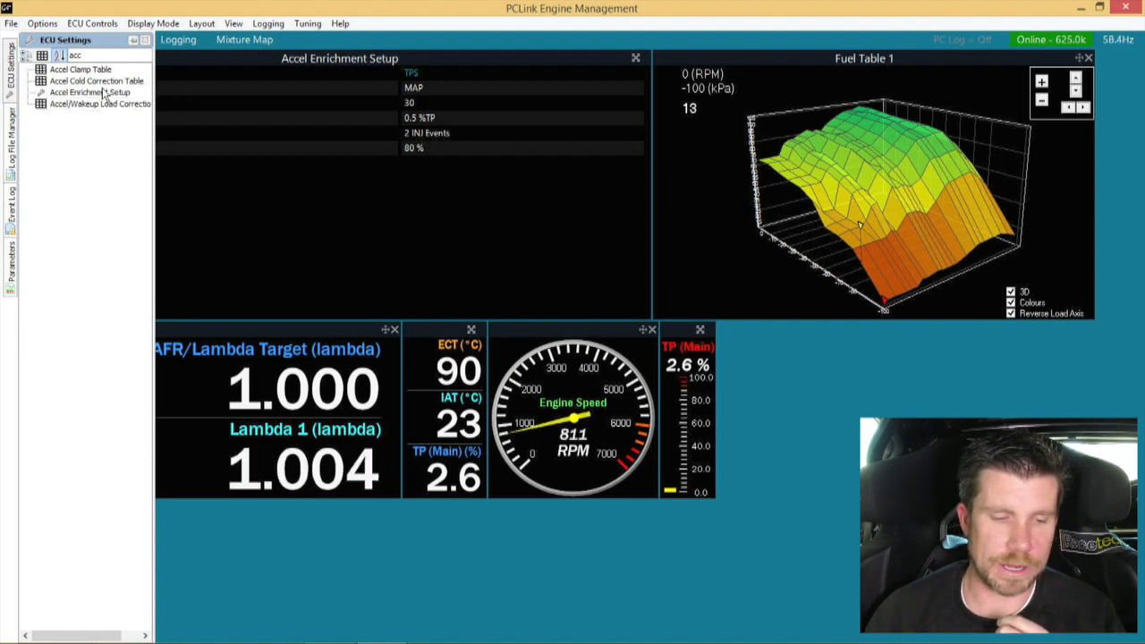
double_click(95, 103)
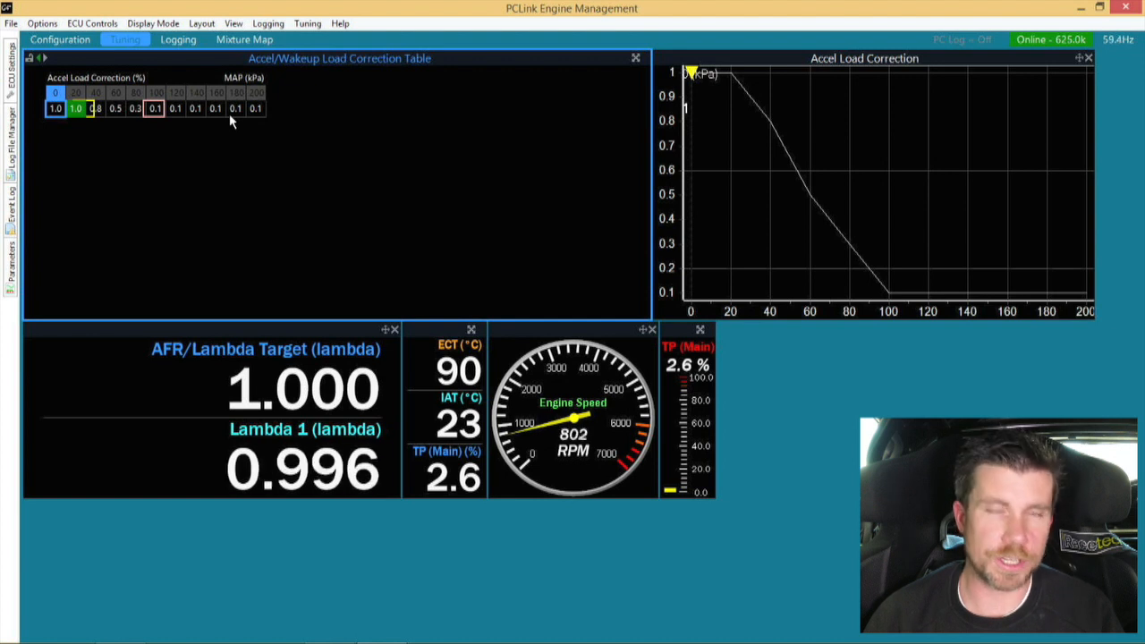
Check the Accel Load Axis in Accel Enrichment Setup and return to the load correction table
click(38, 58)
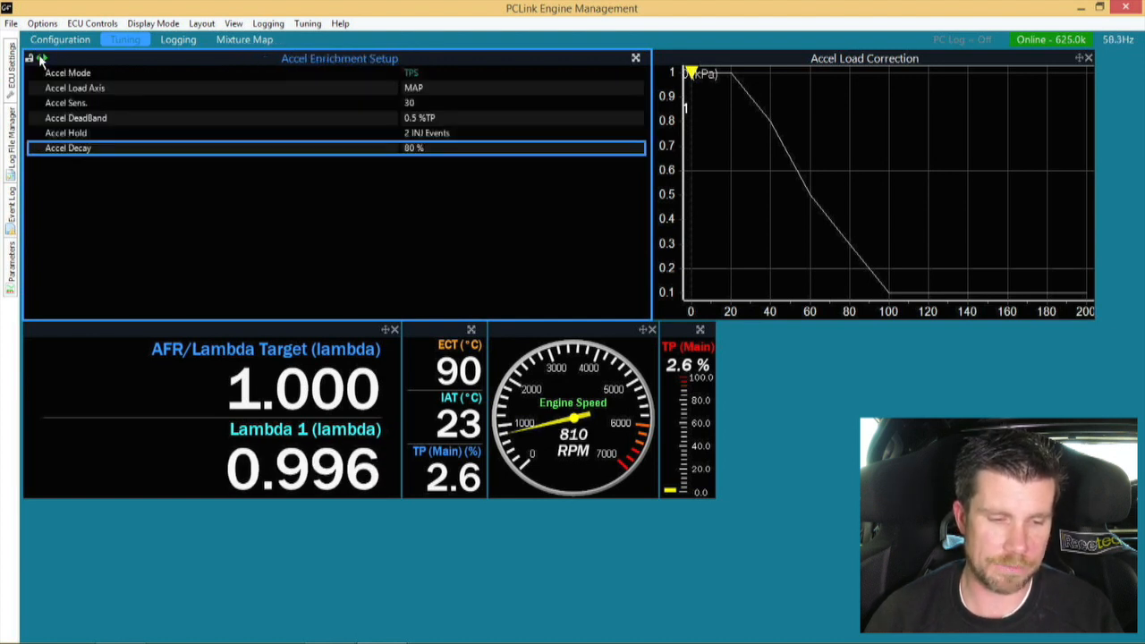
click(103, 89)
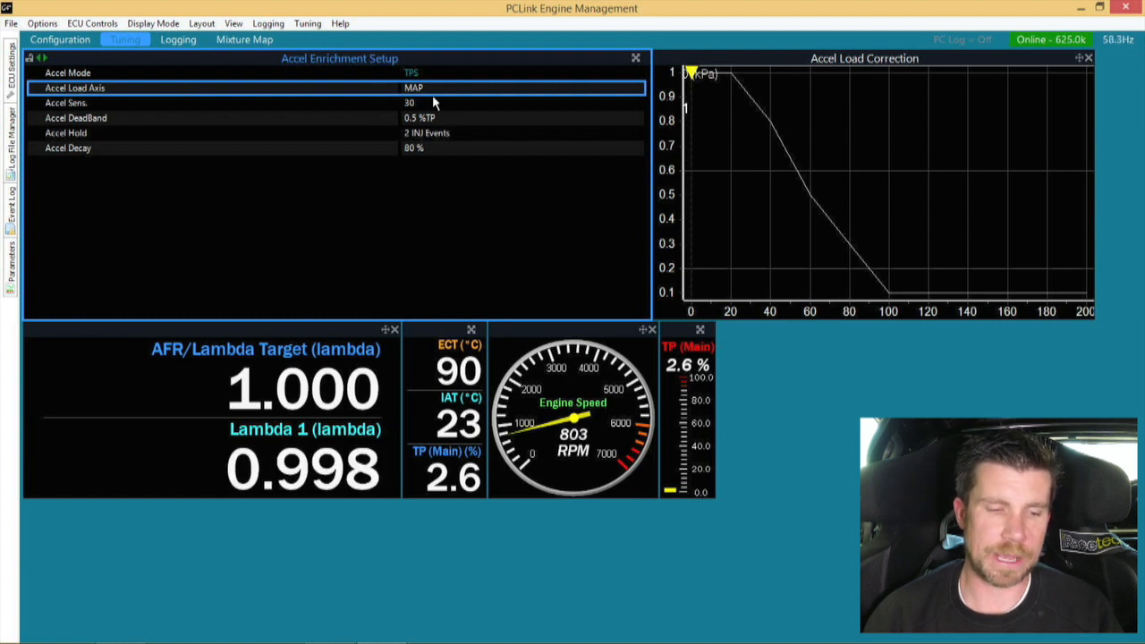
click(44, 57)
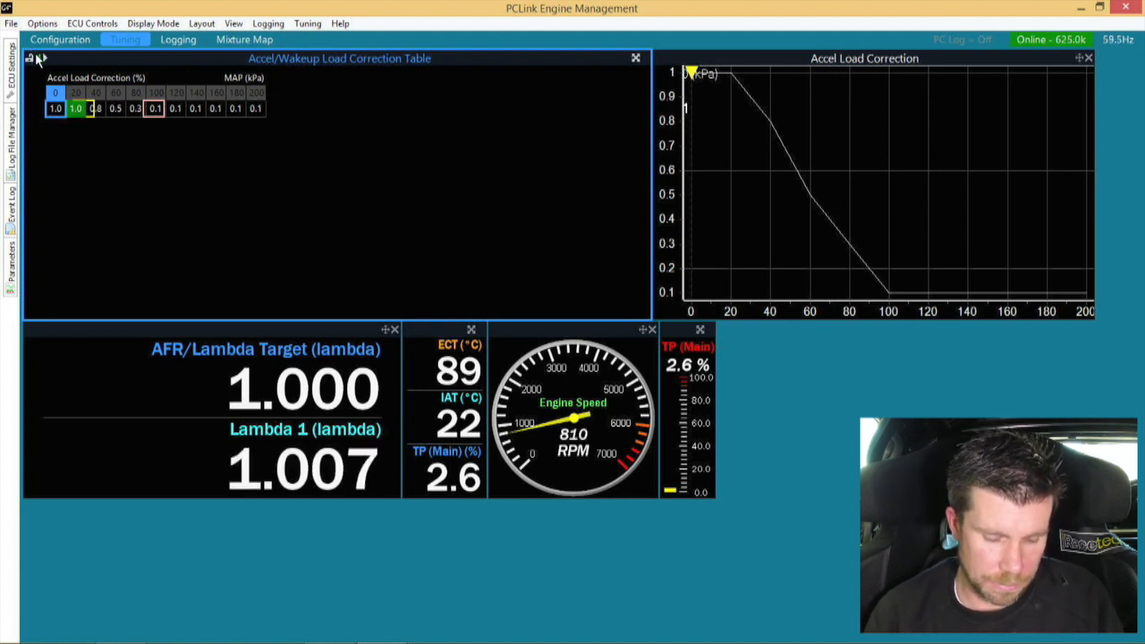
Open the Accel Cold Correction Table and set its 80 °C cell to 1.0
mouse_move(12, 67)
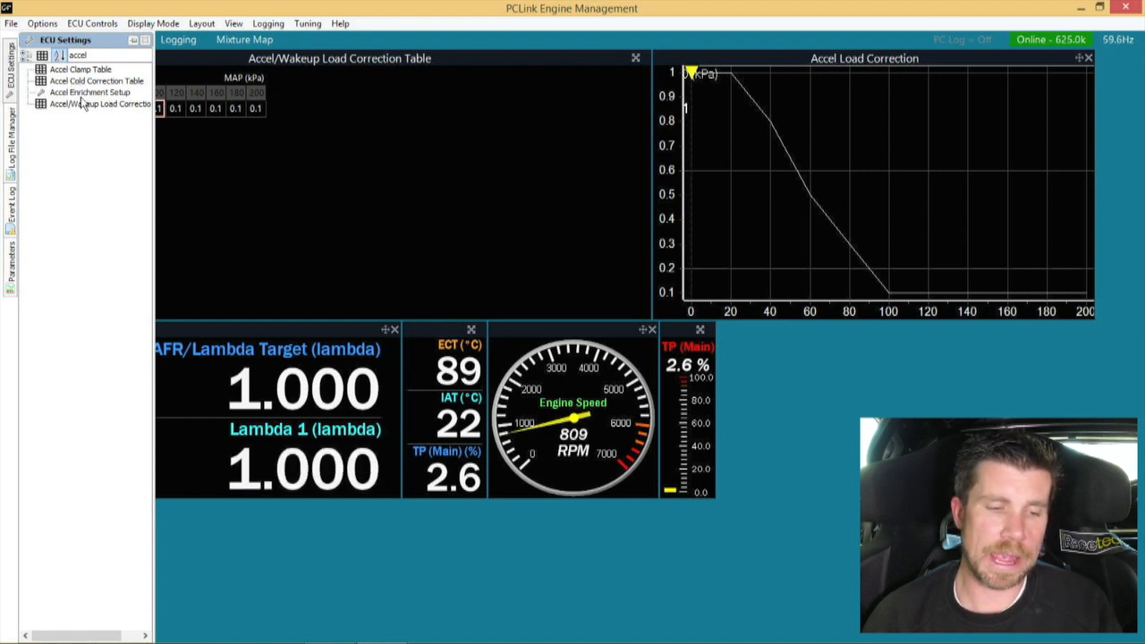
double_click(79, 81)
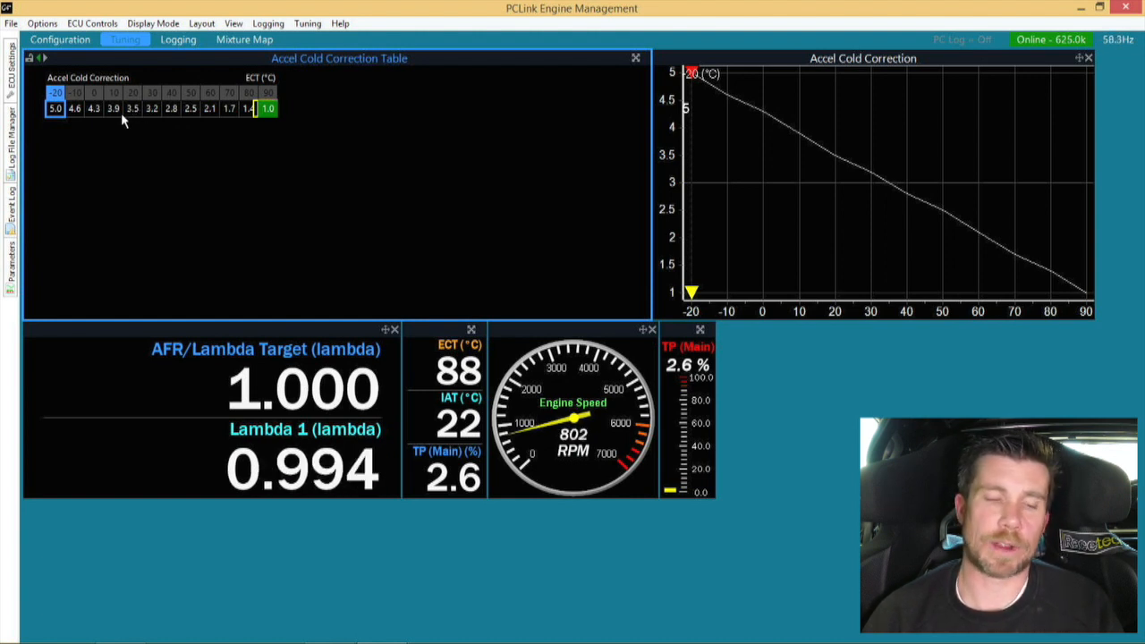
click(251, 110)
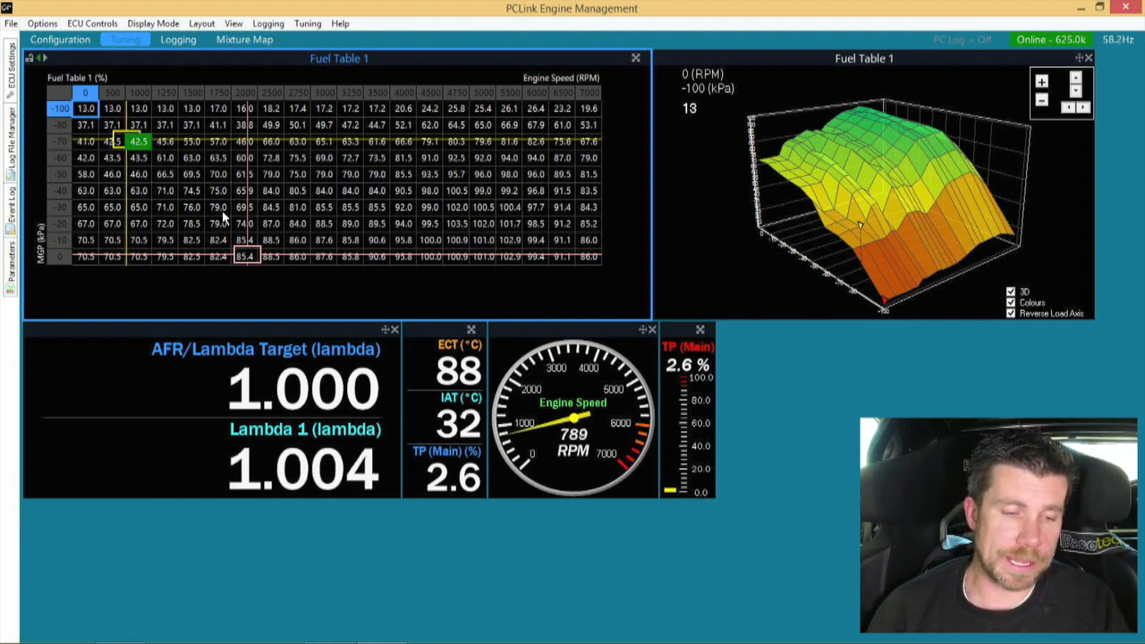
Search the ECU settings for "accel", open the Accel Clamp Table and examine its 5000 RPM cell
click(39, 58)
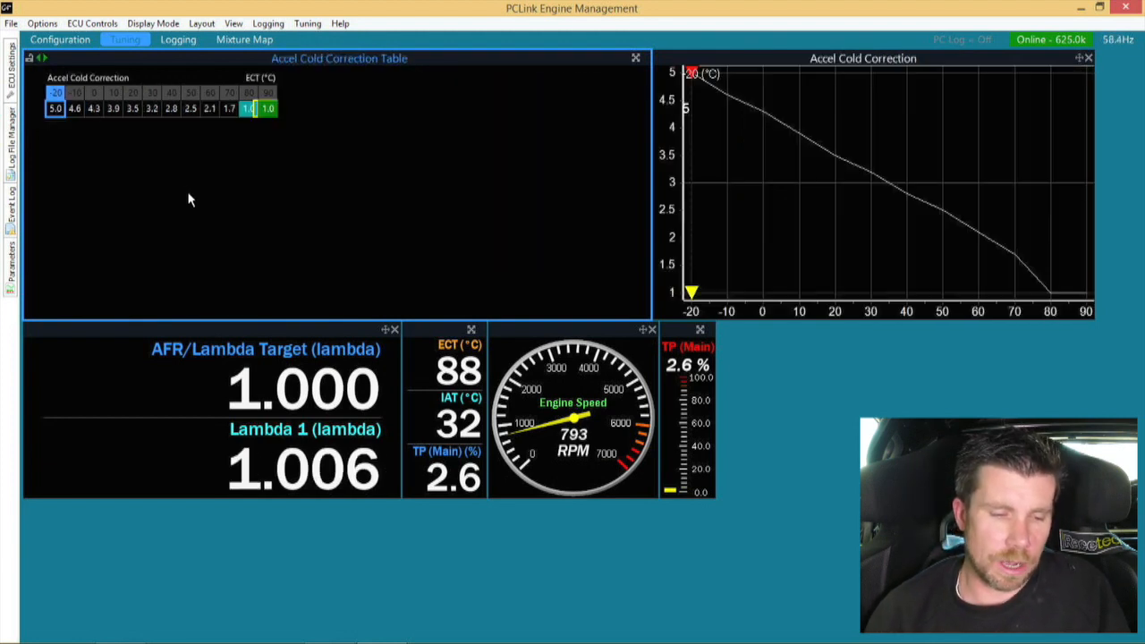
key(ctrl+f)
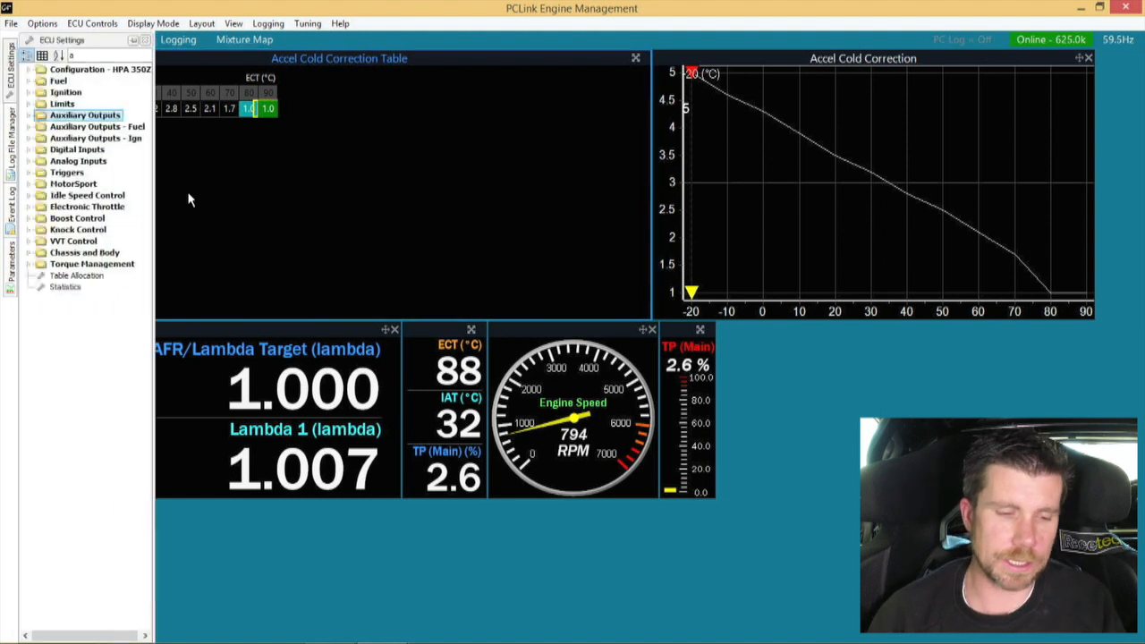
text(accel)
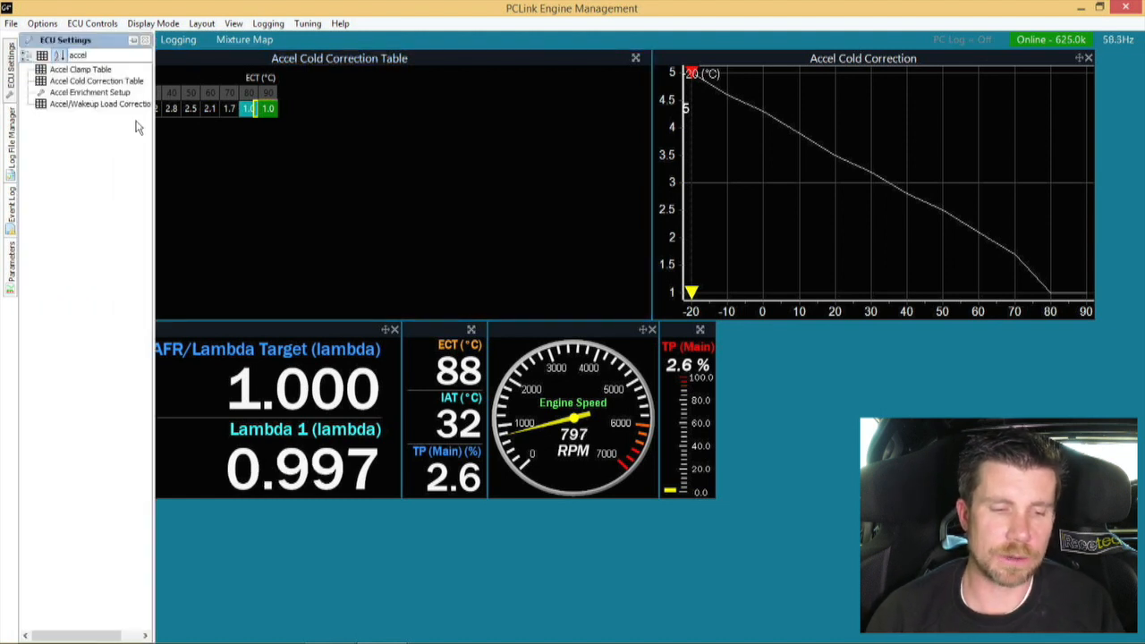
double_click(93, 71)
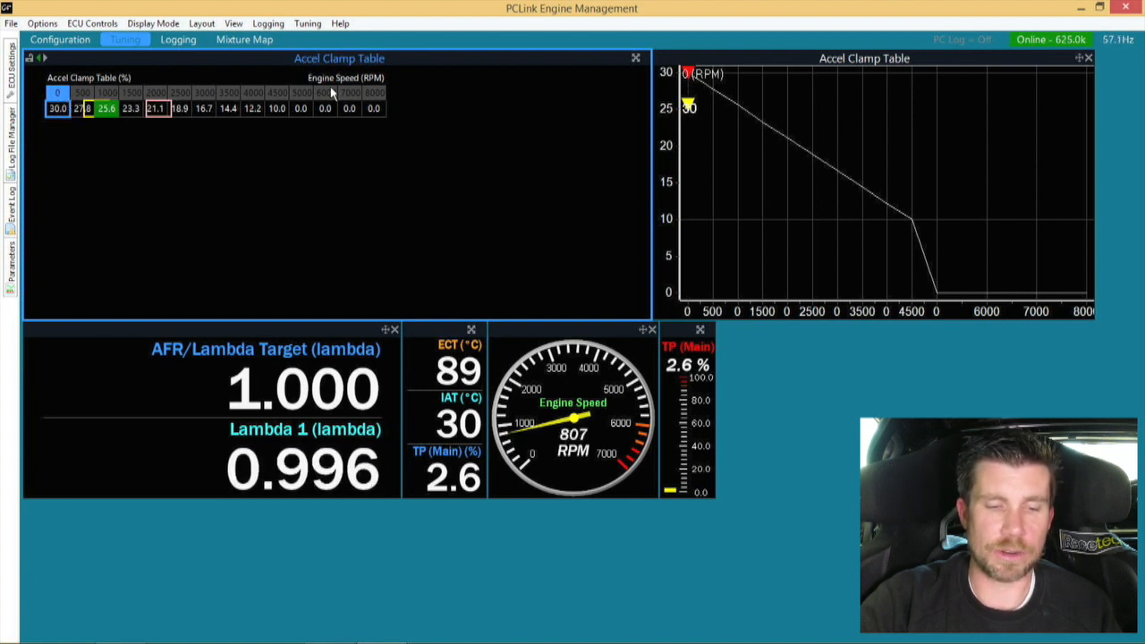
click(302, 110)
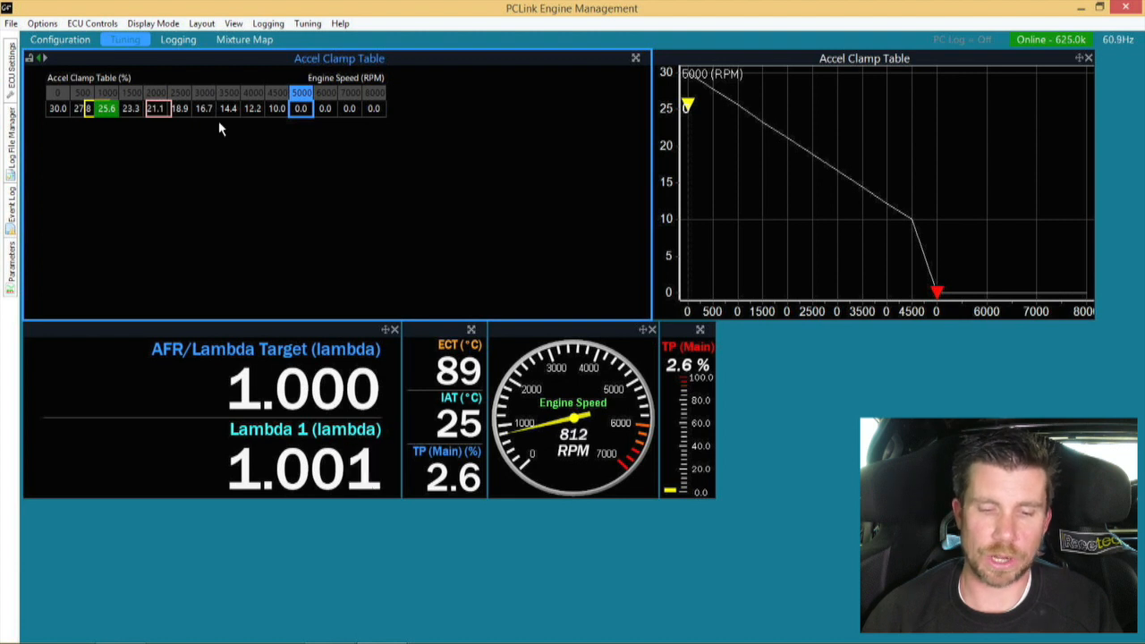
Create a Time Plot view in the empty area beside the throttle gauge, with a first group containing Engine Speed
right_click(795, 372)
mouse_move(831, 375)
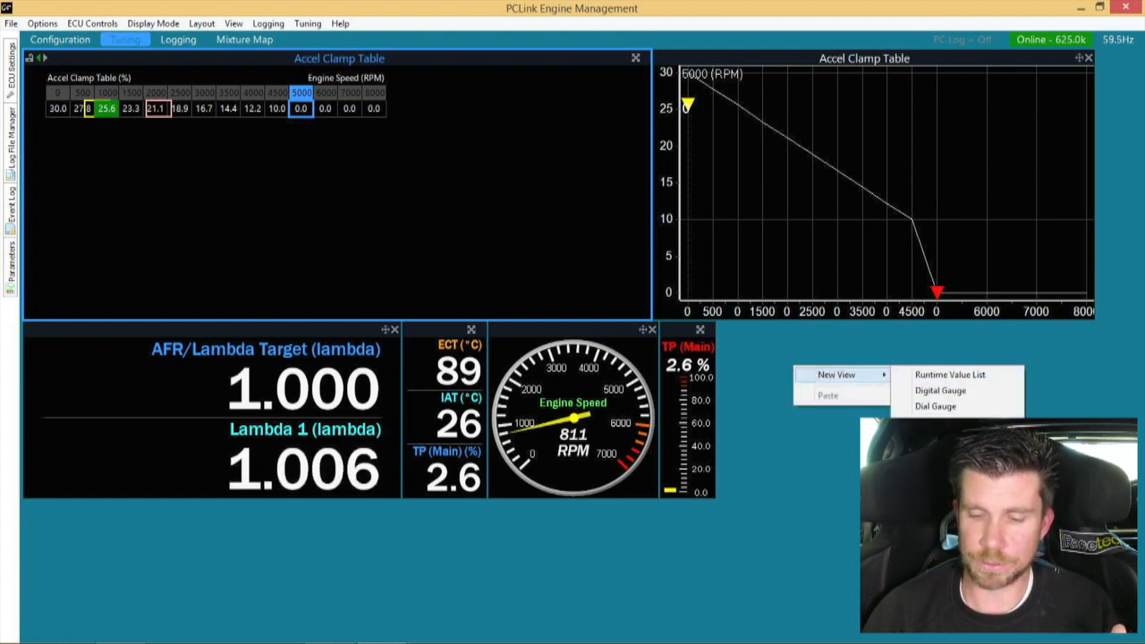
click(937, 454)
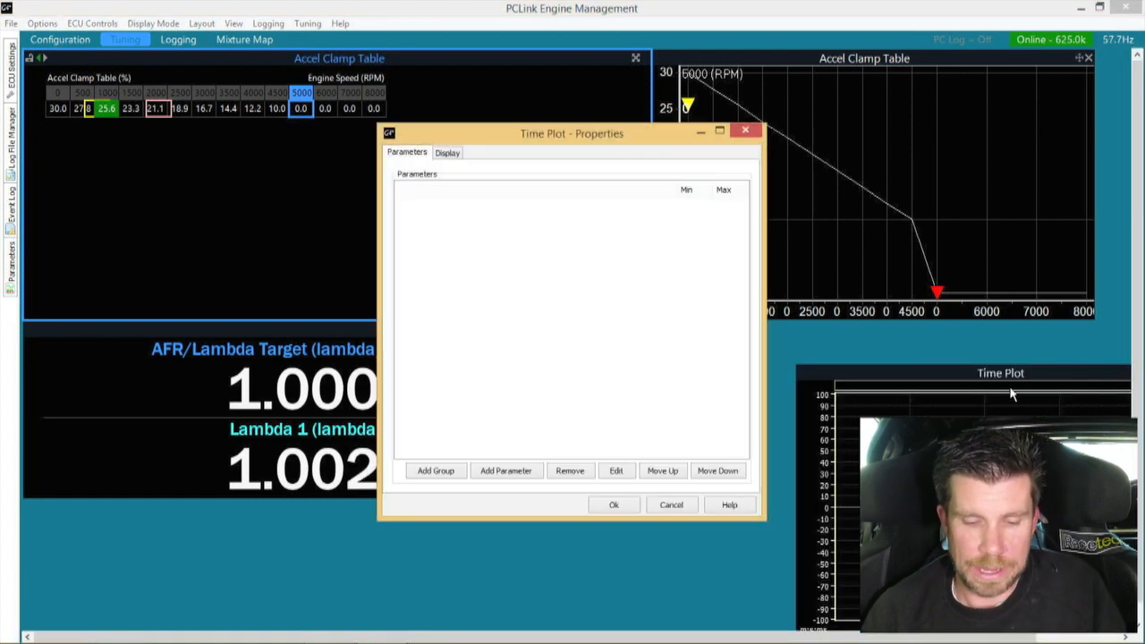
click(442, 480)
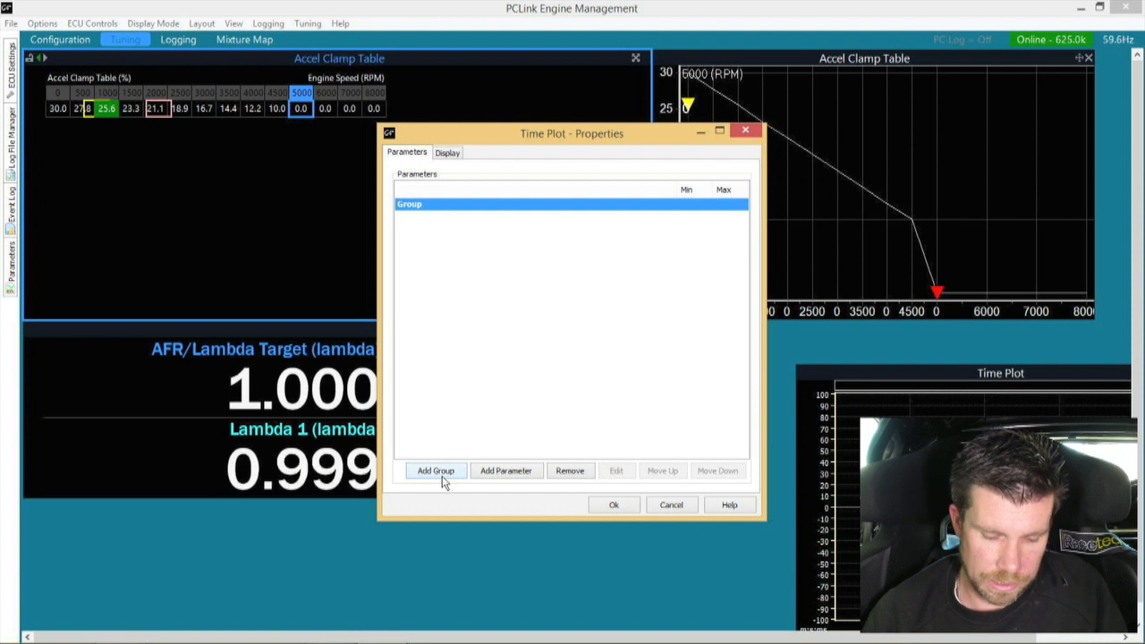
click(484, 476)
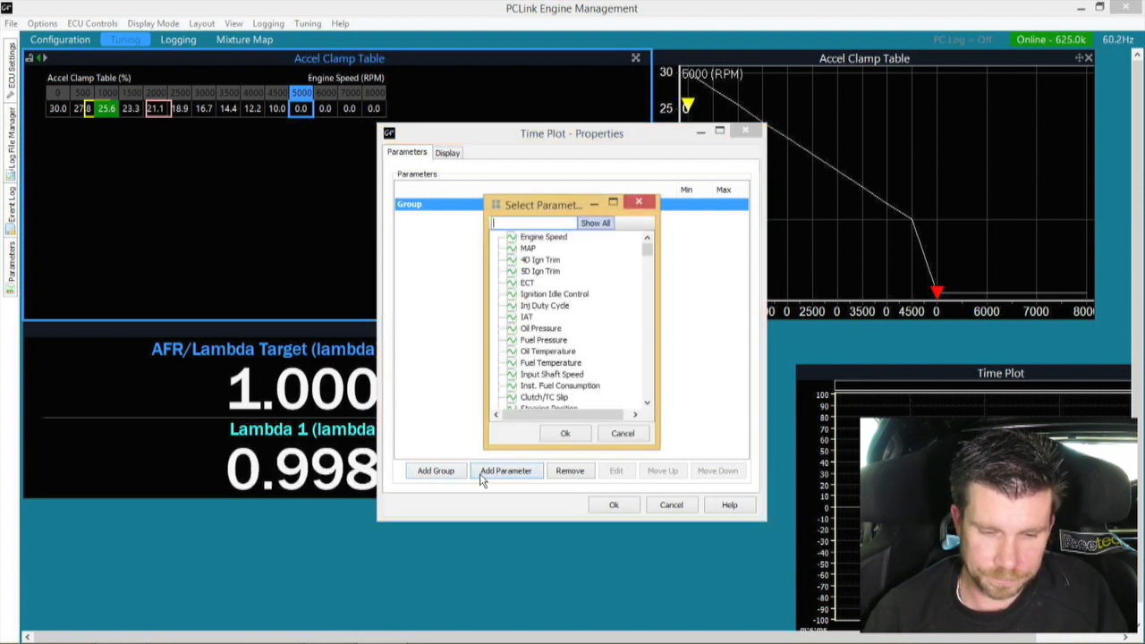
text(rpm)
key(BackSpace)
key(BackSpace)
key(BackSpace)
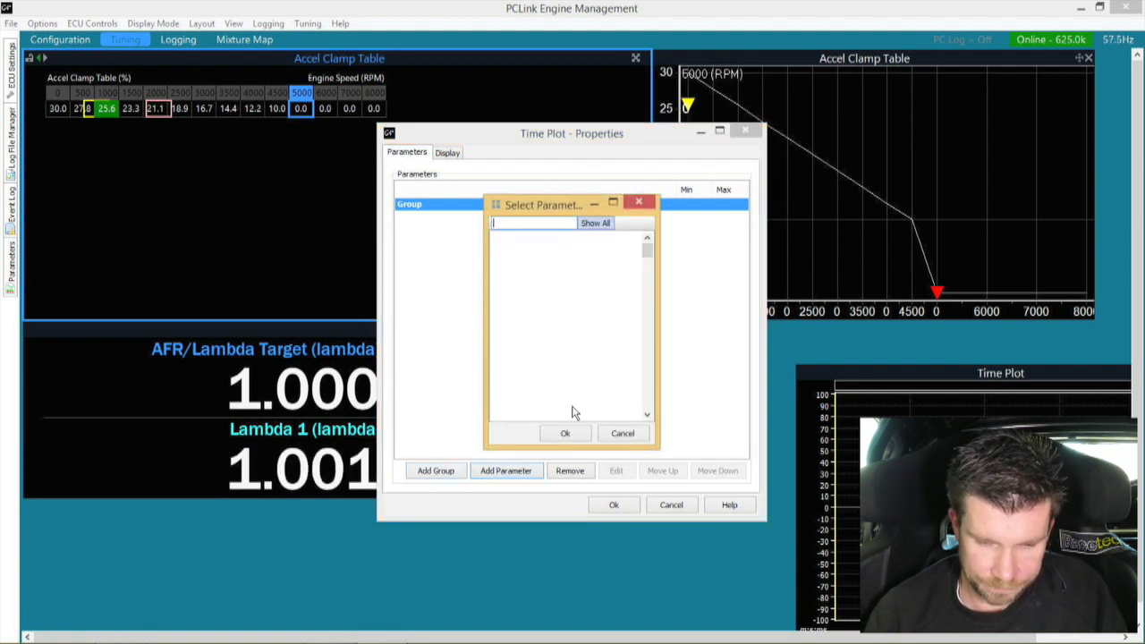
text(engin)
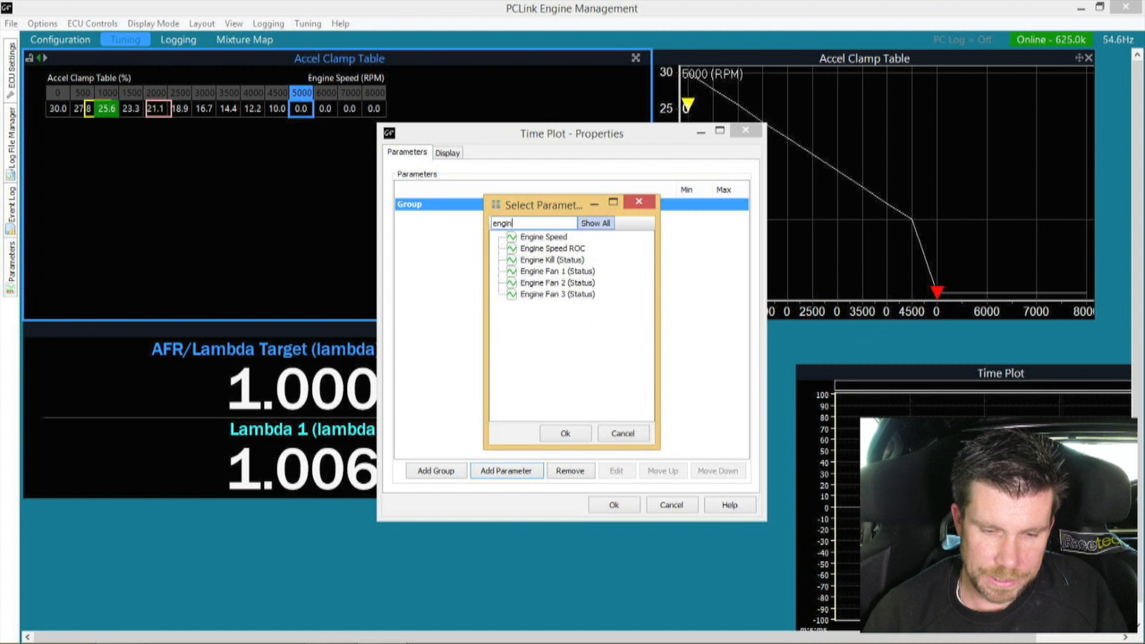
double_click(539, 238)
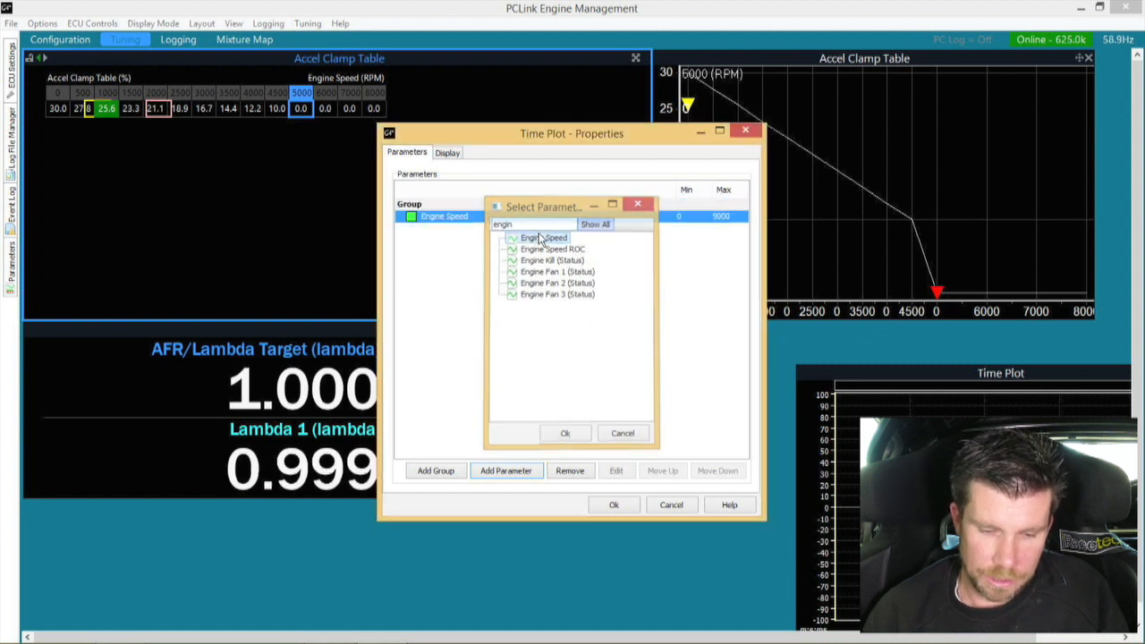
Add two more groups to the Time Plot, one with Lambda 1 and one with TP (Main), and apply the properties
click(438, 471)
click(507, 471)
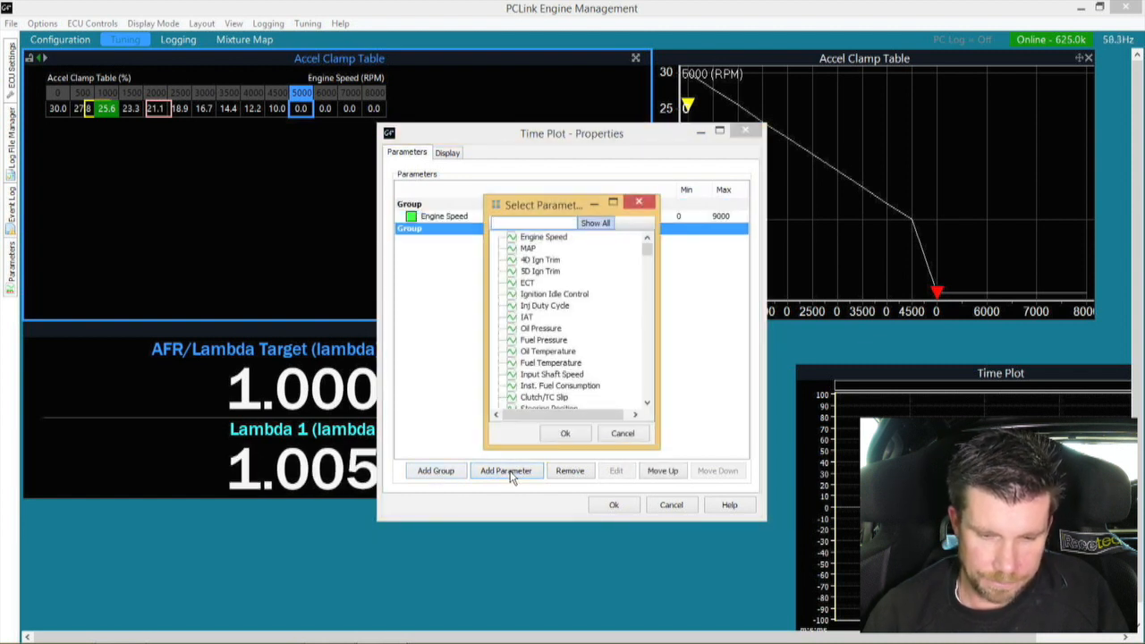
text(lam)
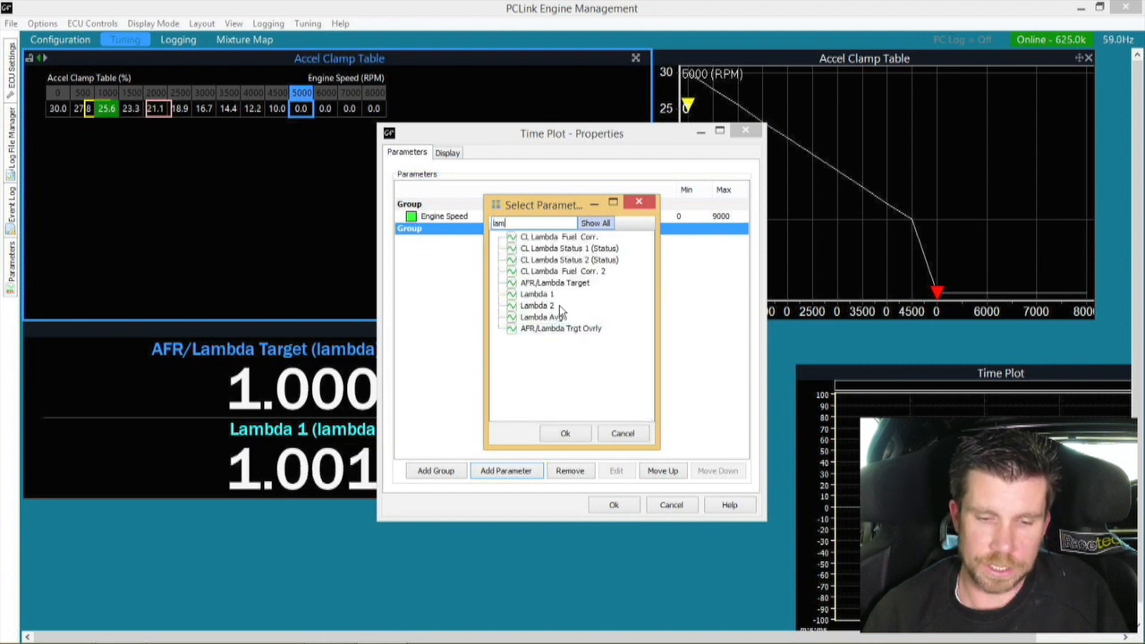
double_click(537, 295)
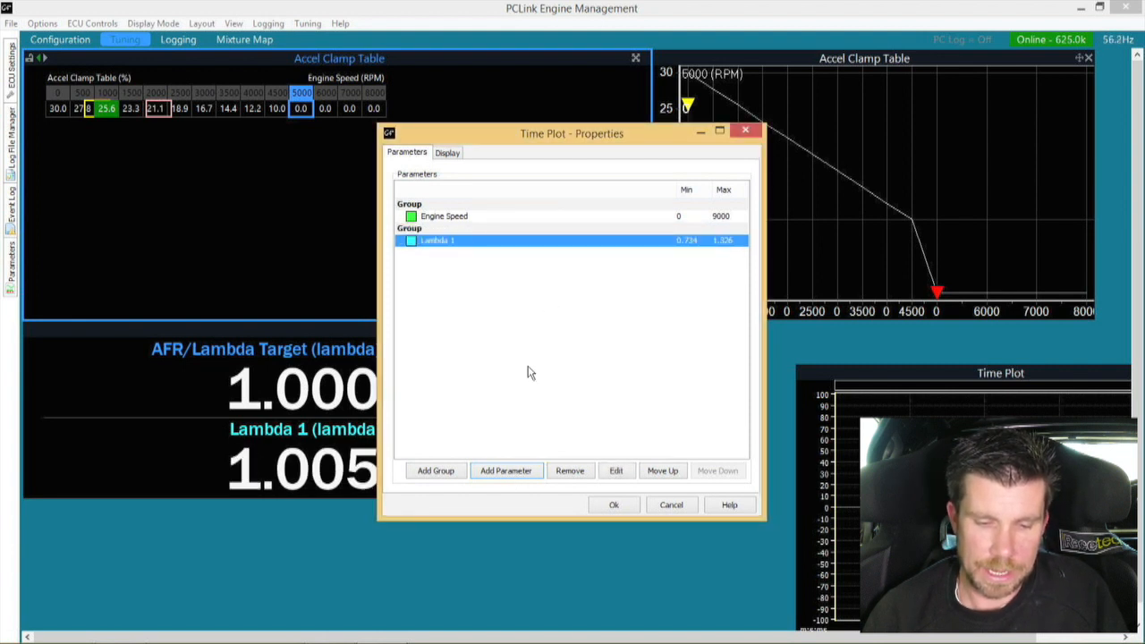
click(437, 471)
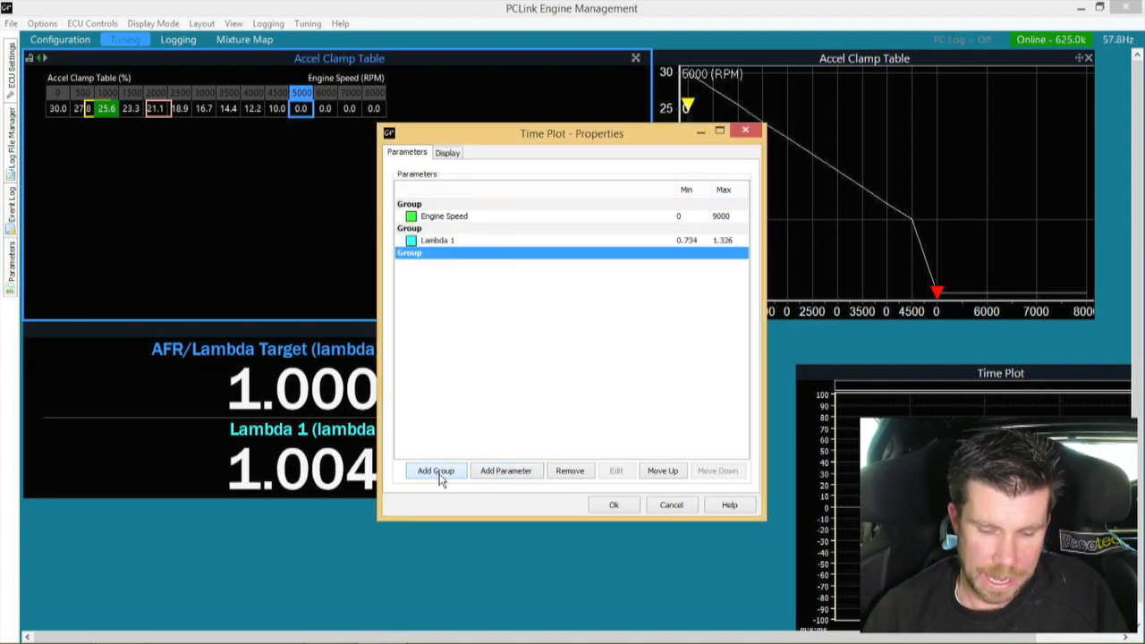
click(499, 481)
text(tp)
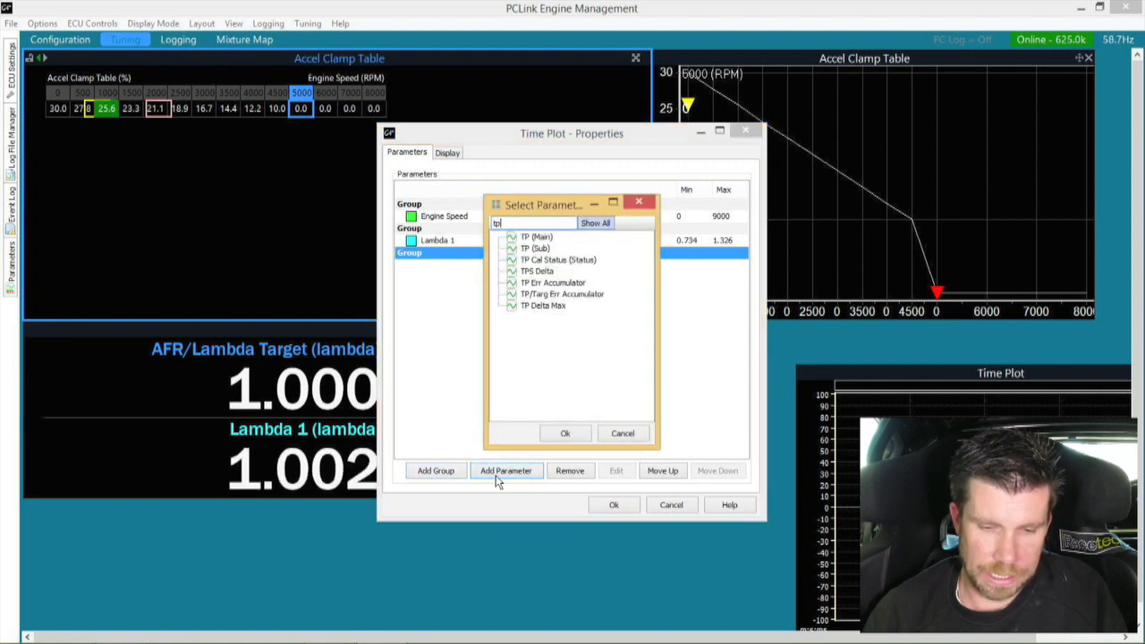
double_click(535, 238)
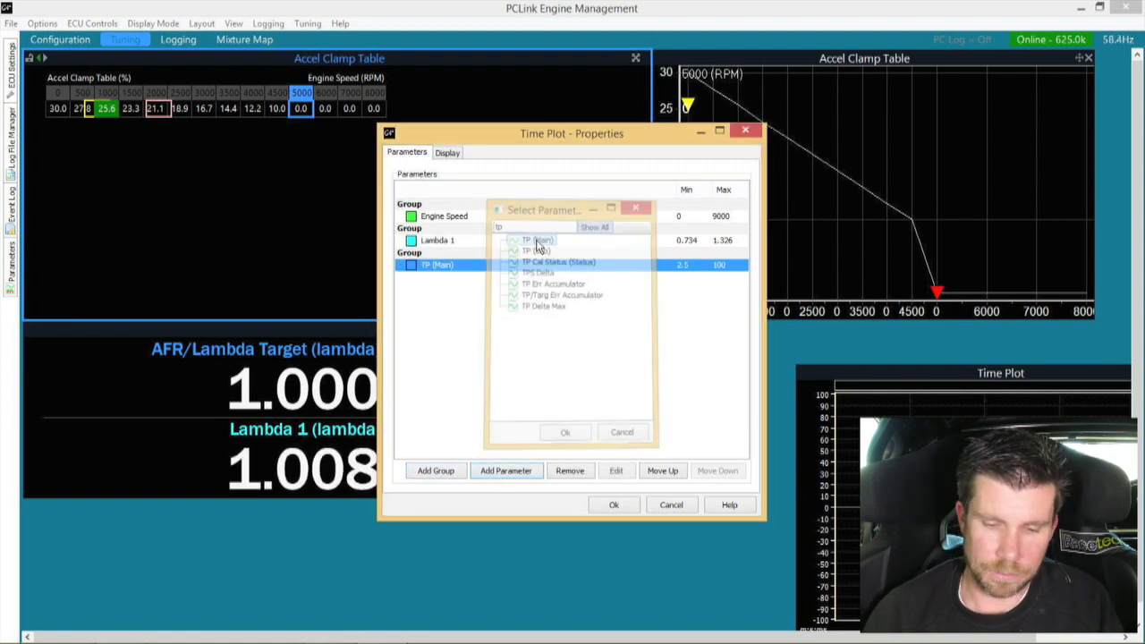
click(614, 503)
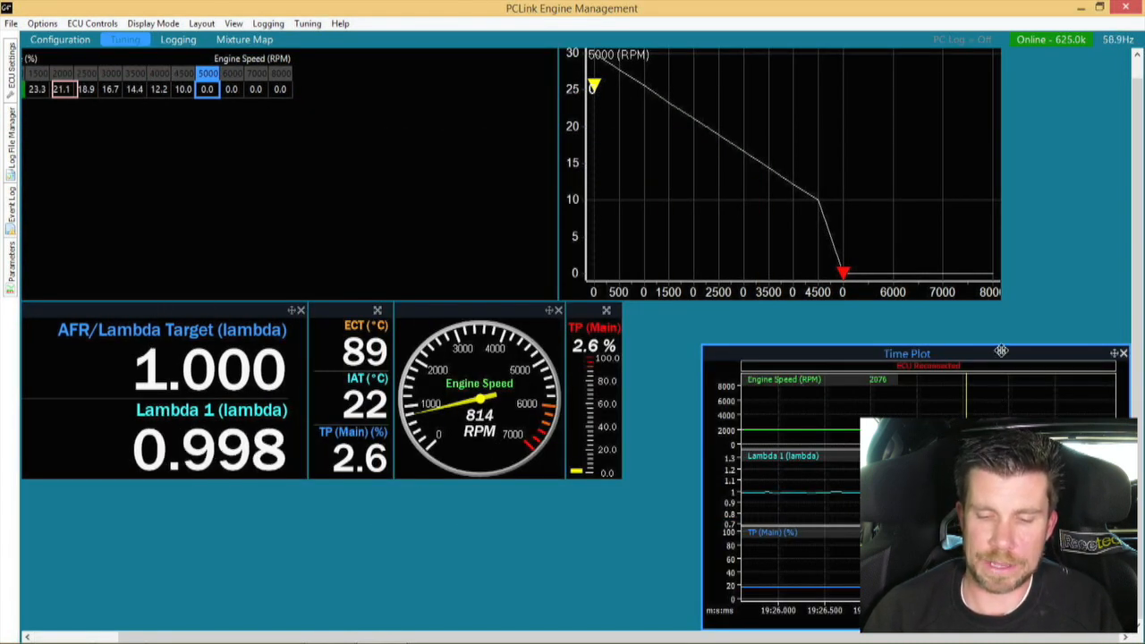
Place the Time Plot directly beside the throttle gauge, under the Accel Clamp graph, and reduce its height
drag(1003, 353, 924, 310)
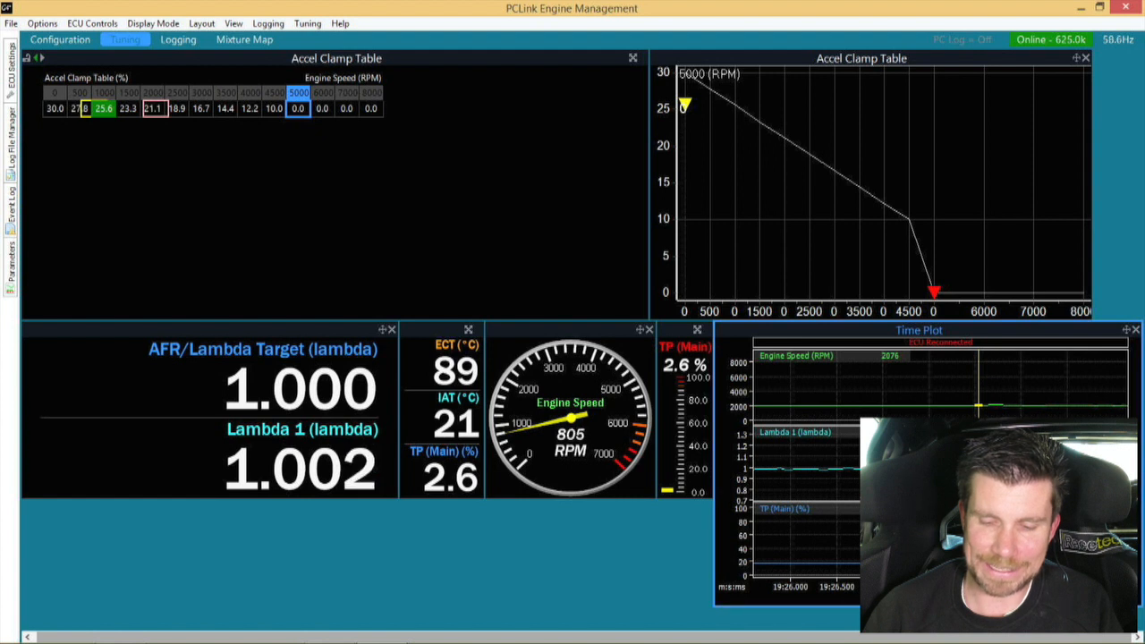
drag(957, 606, 958, 535)
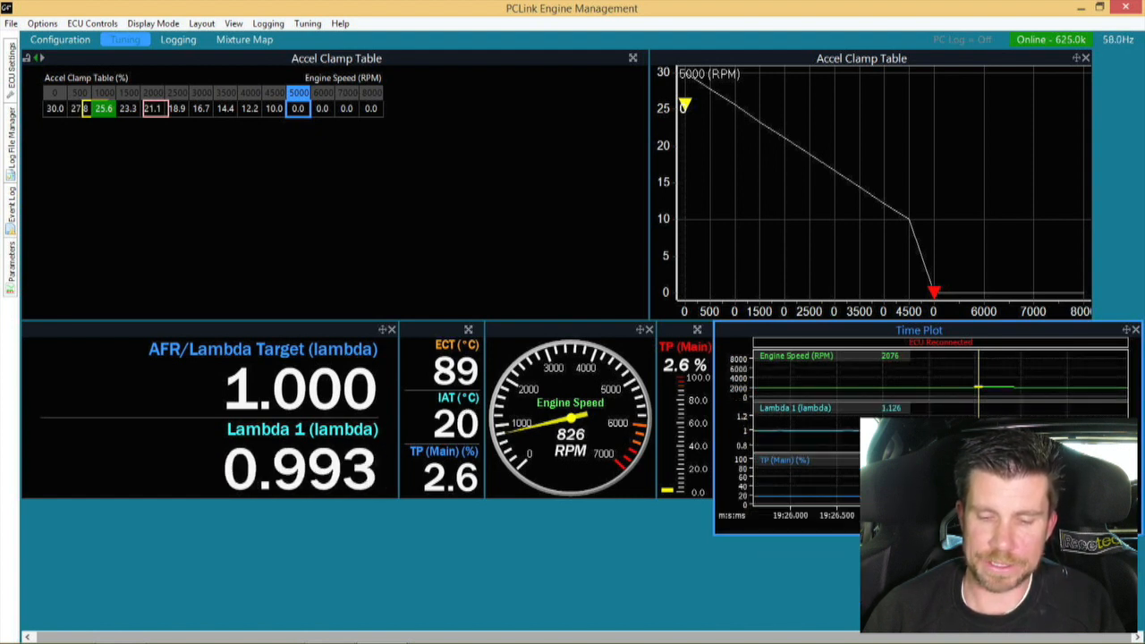
Shorten the Time Plot to line up with the neighbouring gauges, and enlarge its Lambda 1 group by shrinking the Engine Speed group
drag(957, 535, 957, 512)
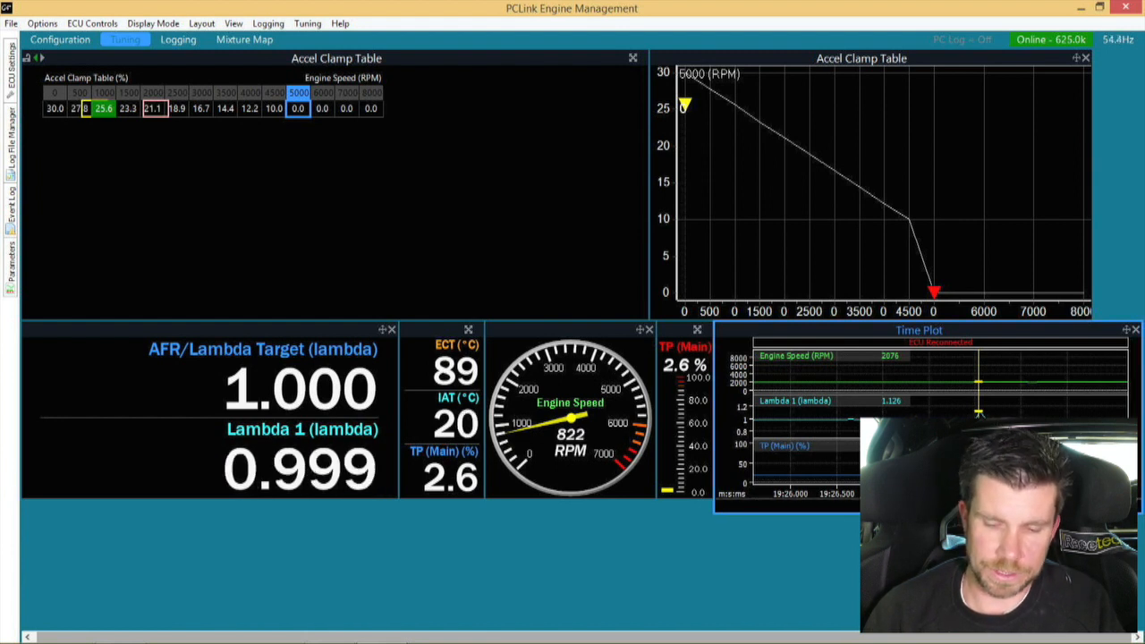
drag(957, 513, 957, 498)
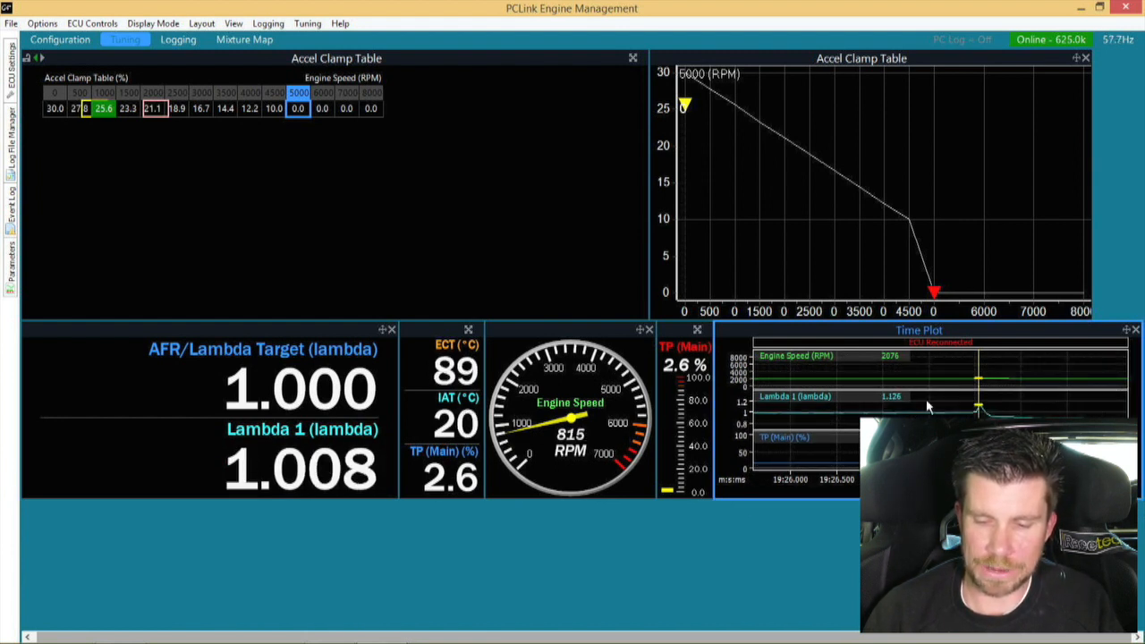
drag(928, 393, 929, 373)
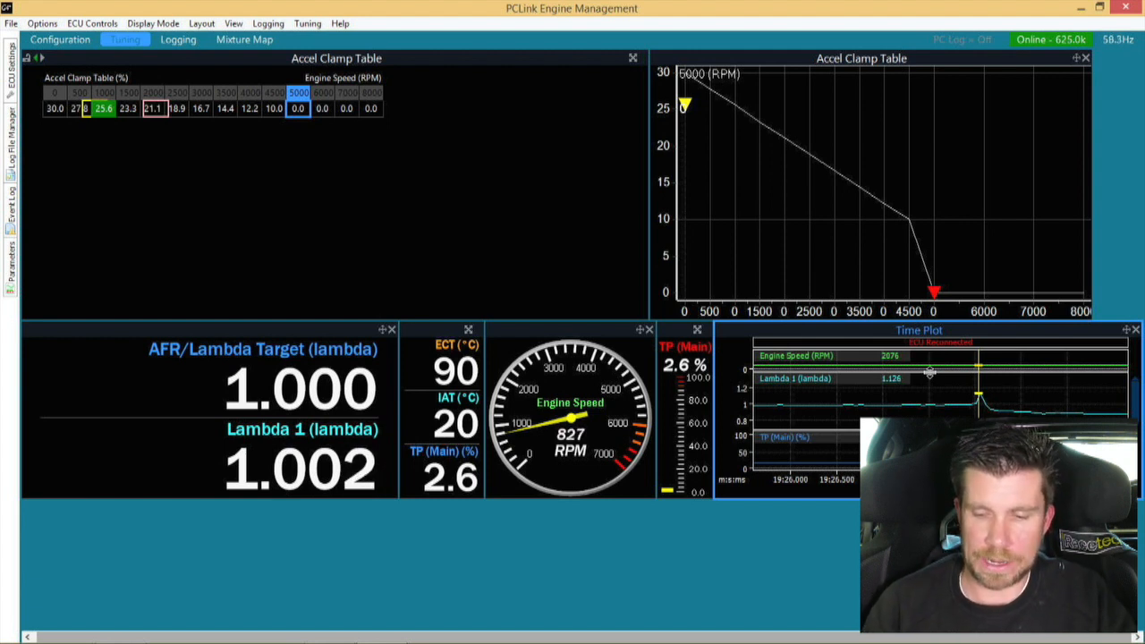
Record a PC log of a sudden throttle opening with the 2000 RPM cell of the Accel Clamp Table set to 0
key(F8)
key(F8)
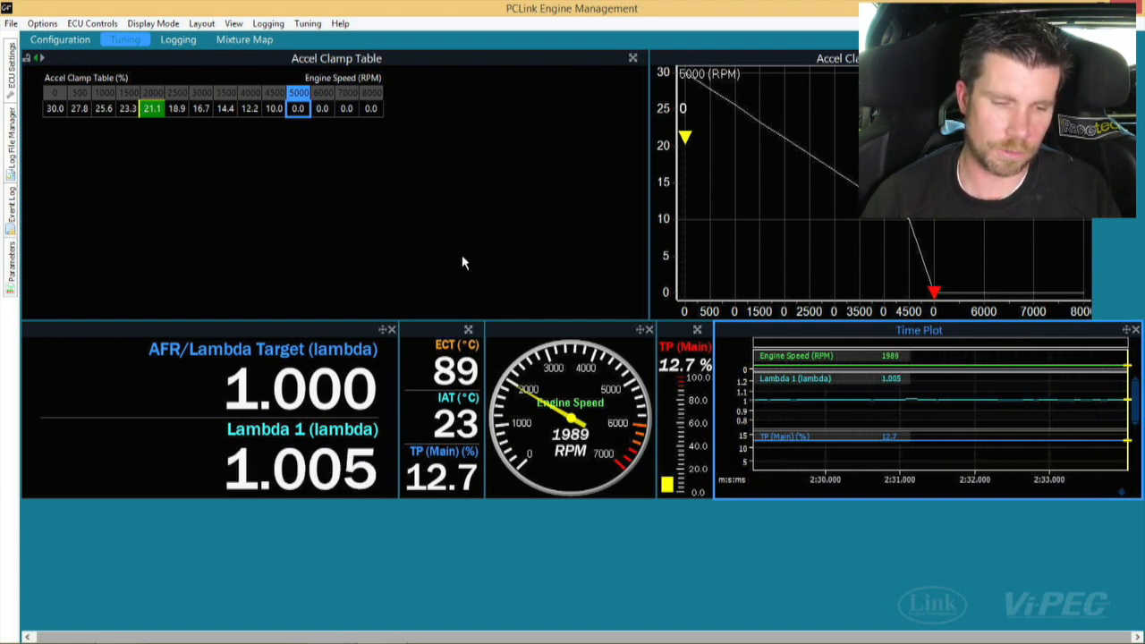
click(153, 113)
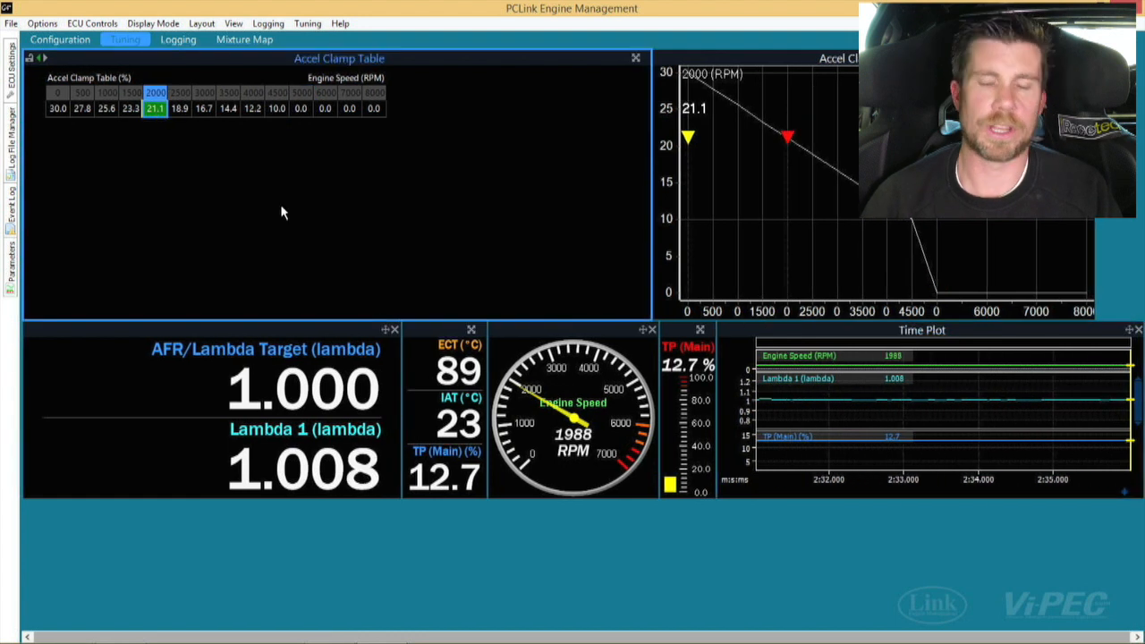
text(=0)
key(Return)
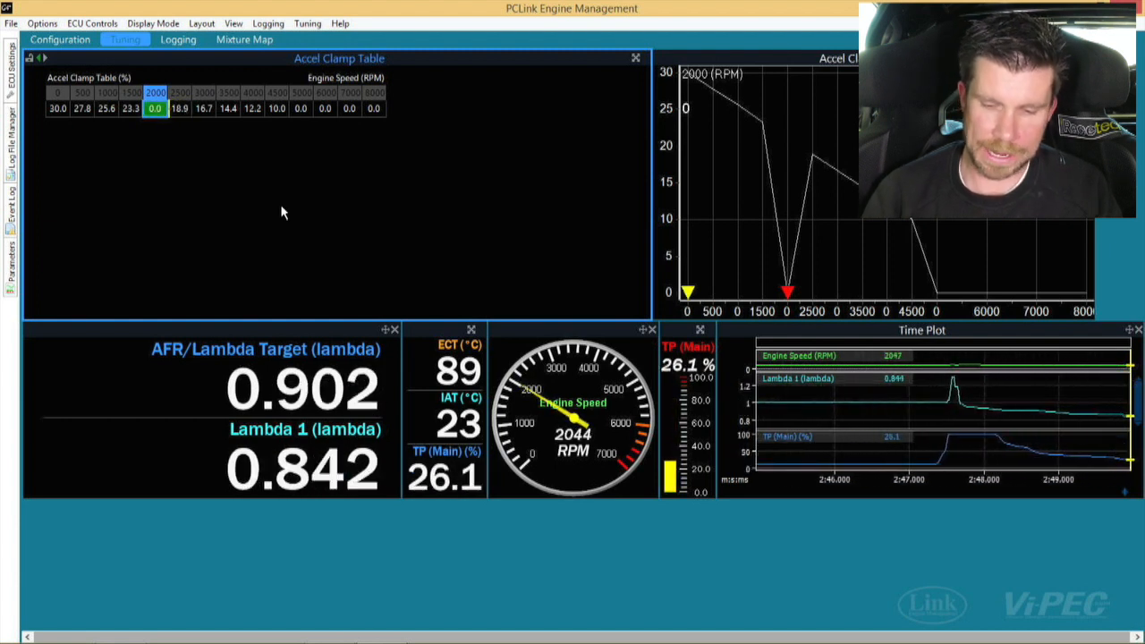
key(F8)
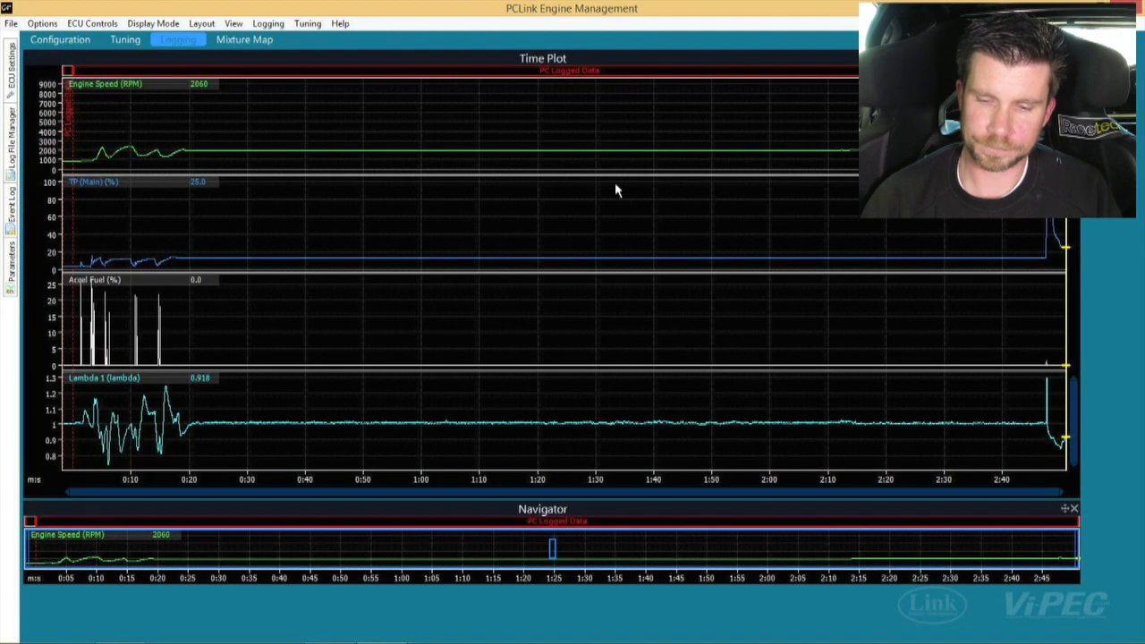
Zoom the logged Time Plot in on the throttle opening and read the values at the Lambda 1 peak
drag(1023, 240, 1061, 245)
click(683, 406)
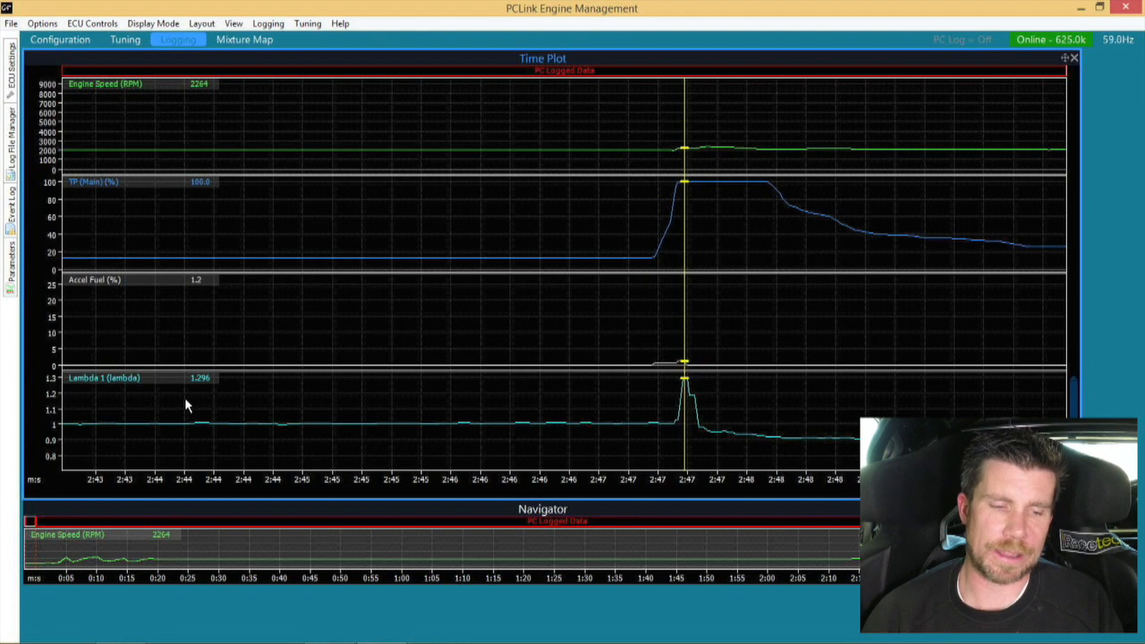
Set the 2000 RPM cell of the Accel Clamp Table to 20 and record another PC log of a sudden throttle opening
click(131, 45)
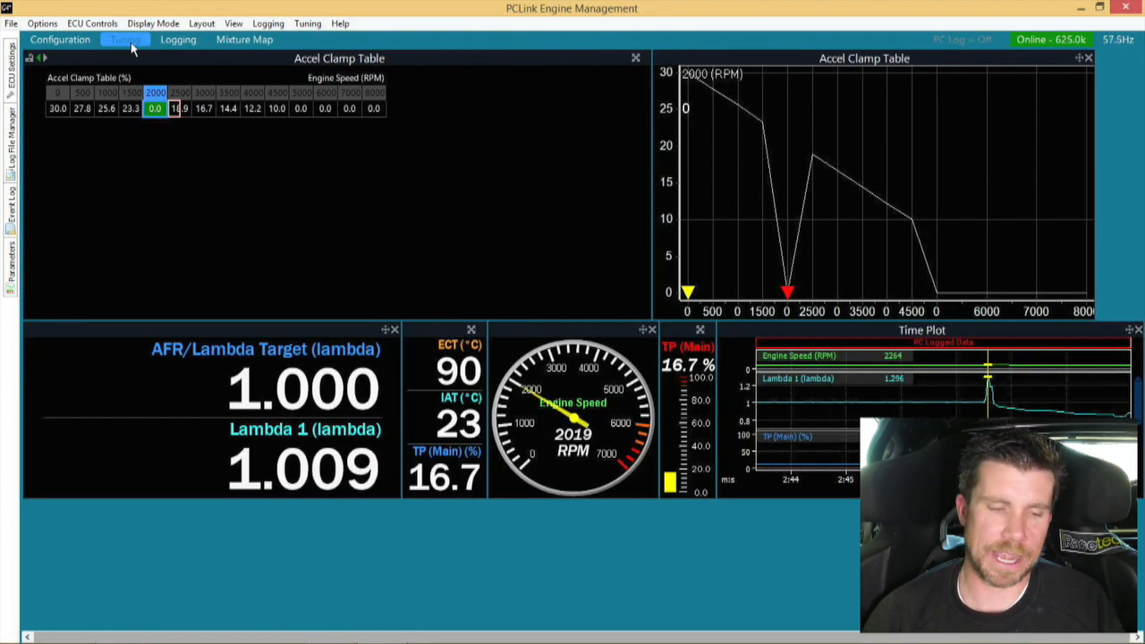
click(152, 93)
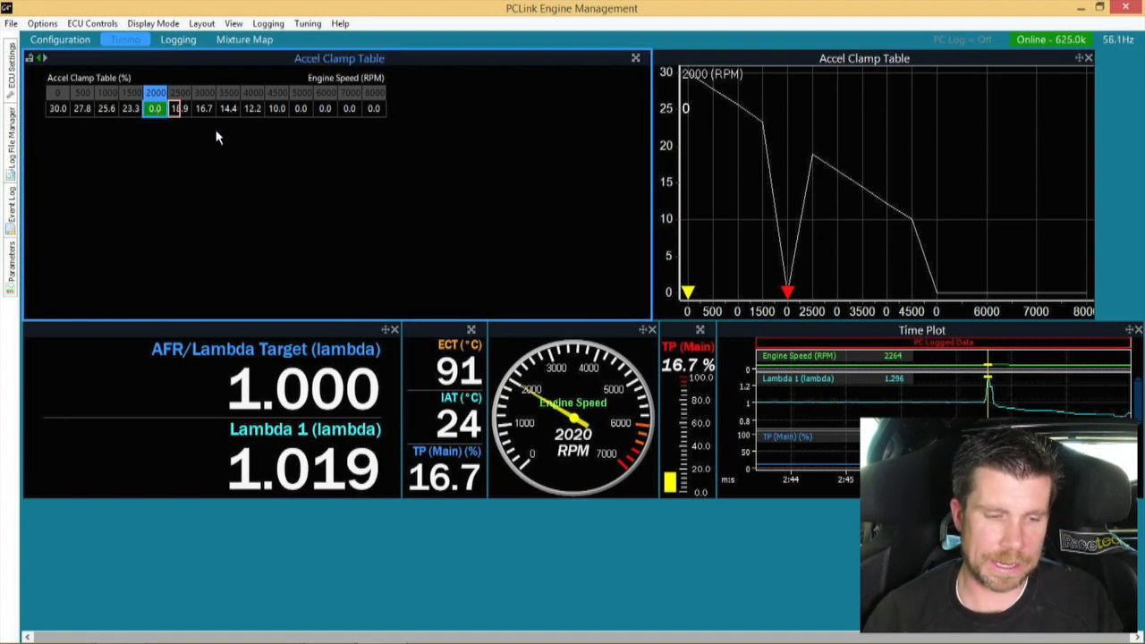
key(F8)
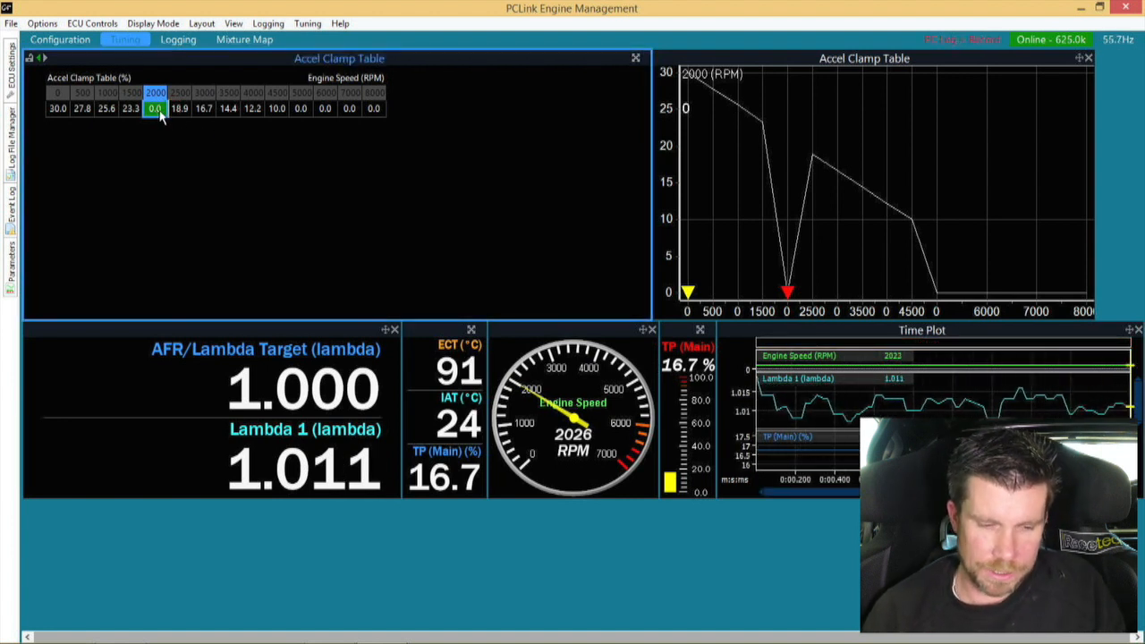
text(=20)
key(Return)
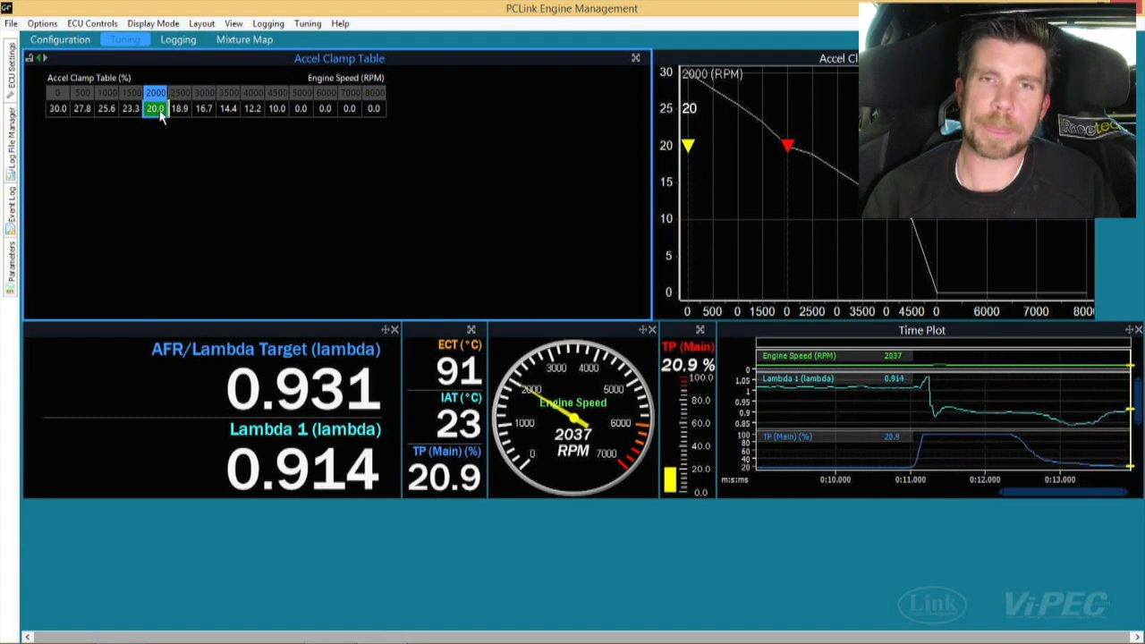
key(F8)
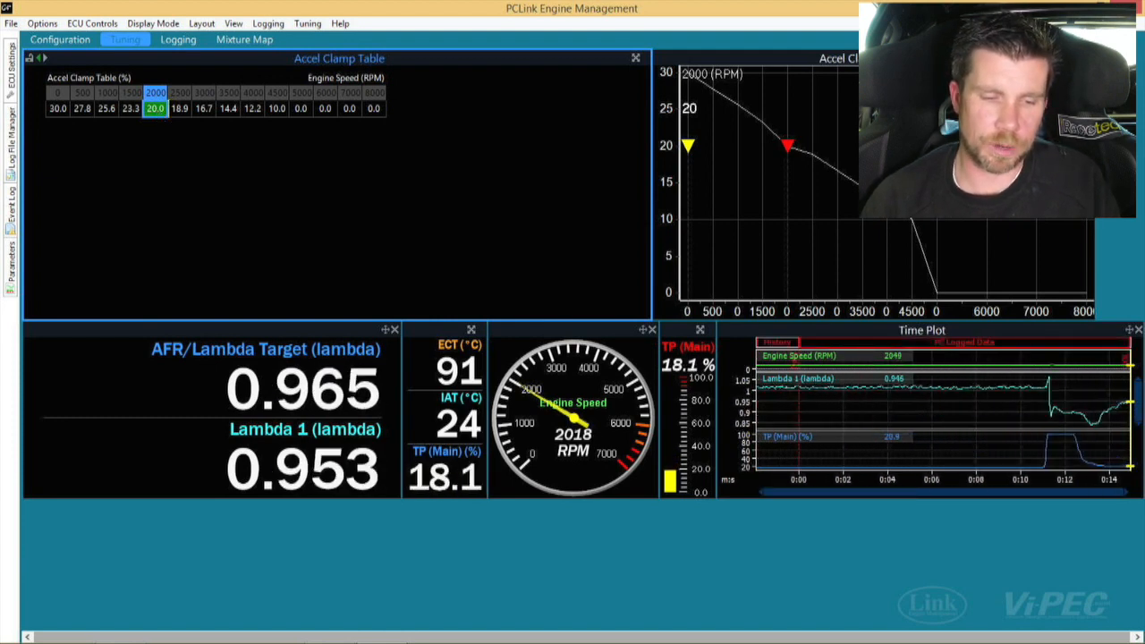
Examine the new log around the throttle opening, reading Accel Fuel during its pulse and Lambda 1 at the lean peak
click(188, 42)
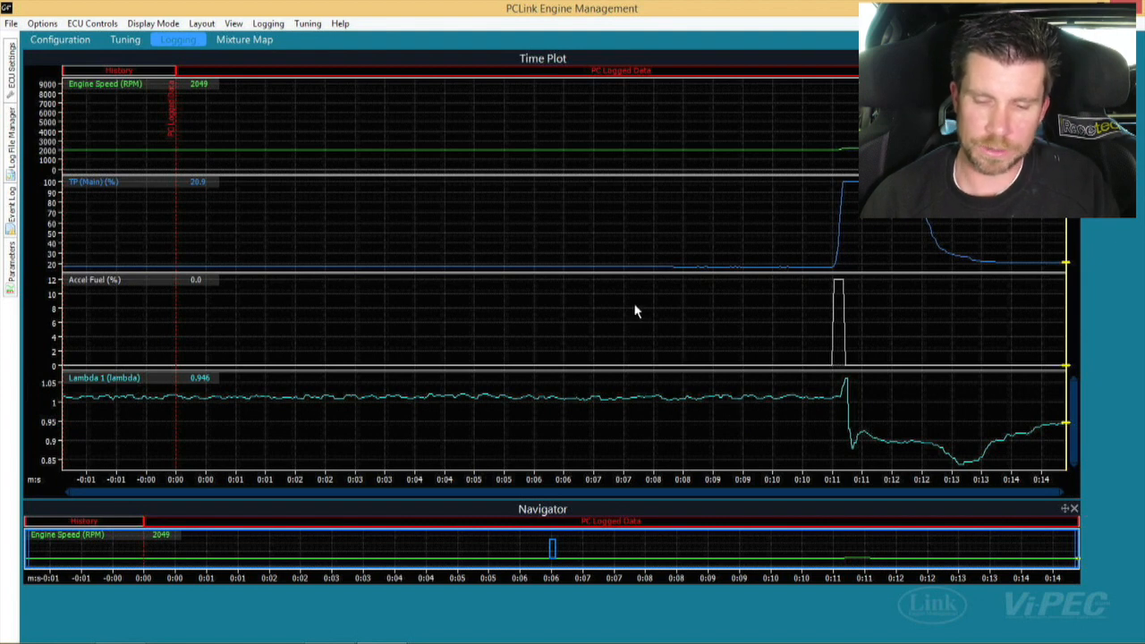
drag(633, 311, 990, 325)
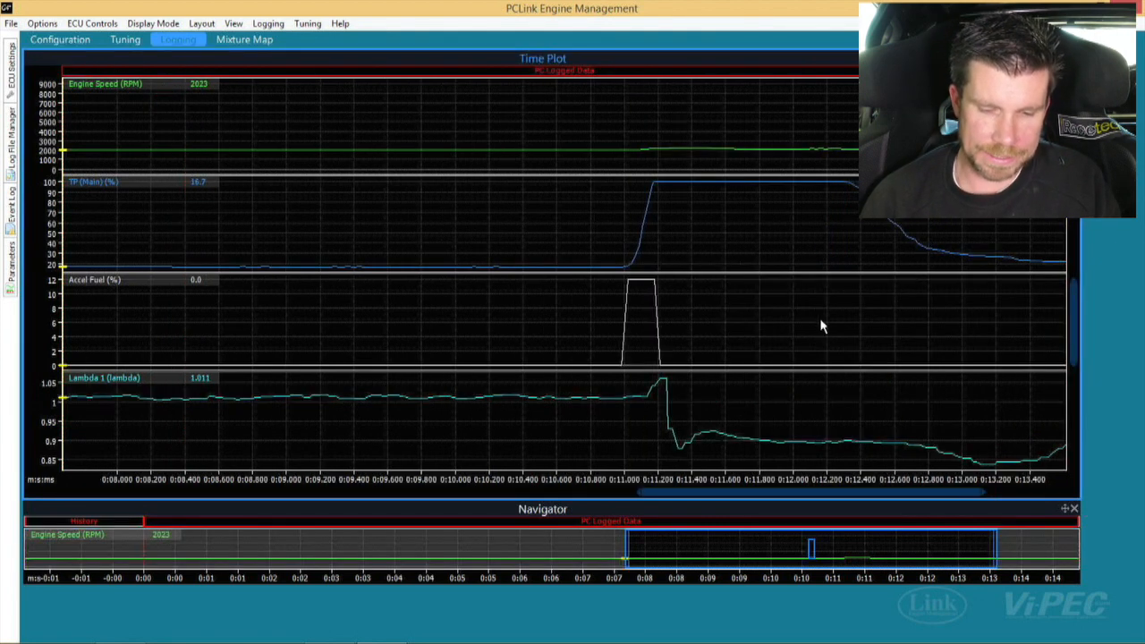
click(637, 332)
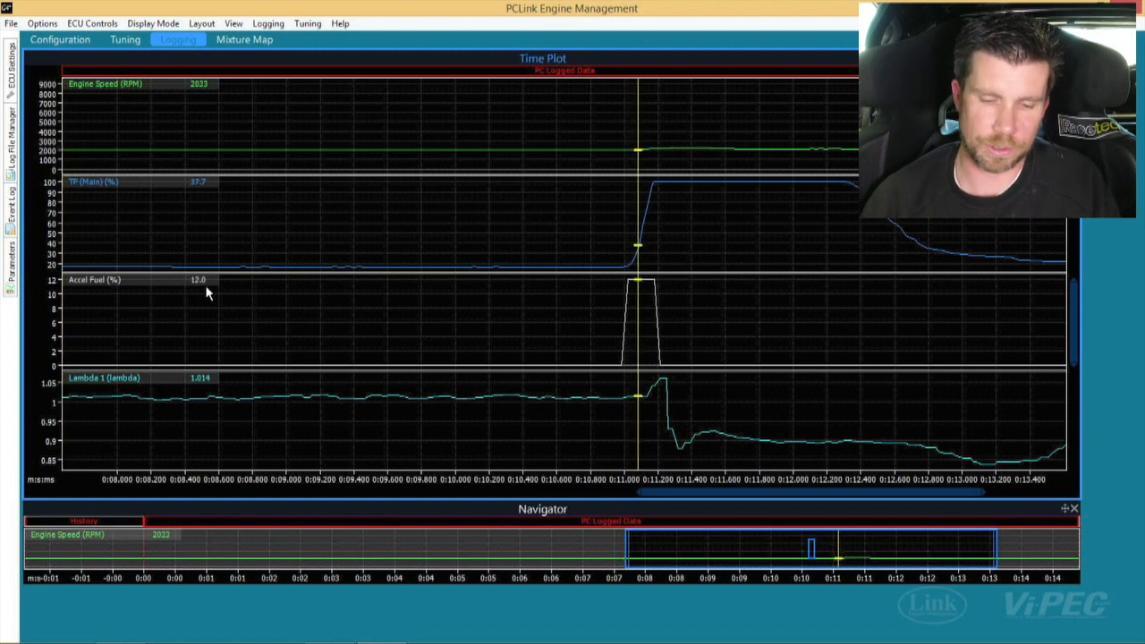
click(654, 306)
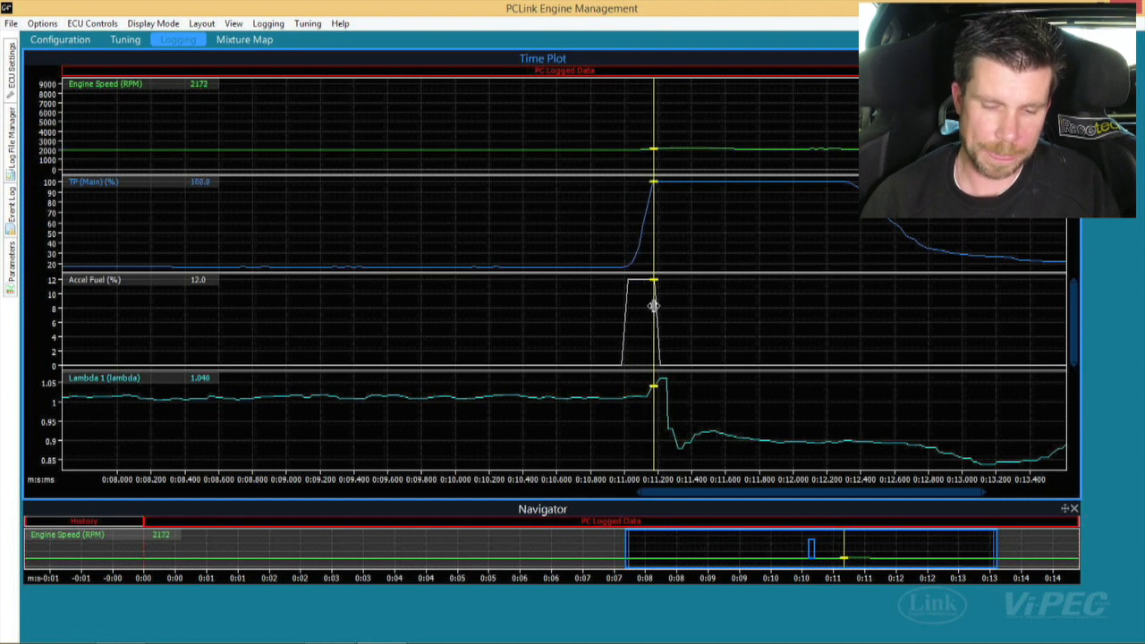
click(665, 385)
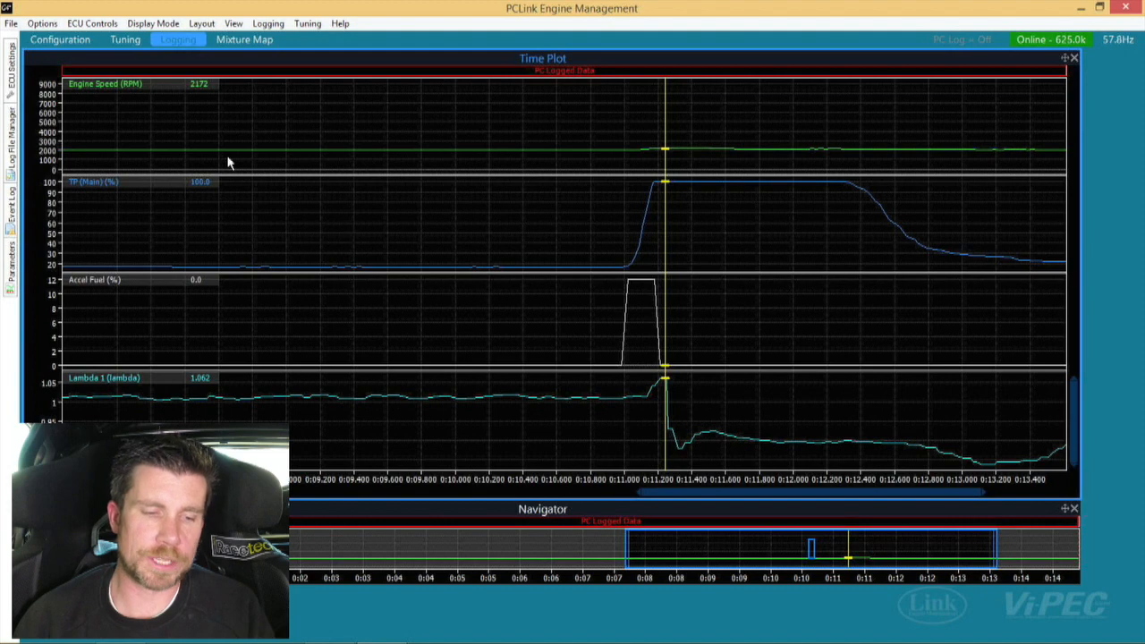
Raise the 2000 RPM cell of the Accel Clamp Table to 40 and record a further PC log of the throttle opening
click(127, 40)
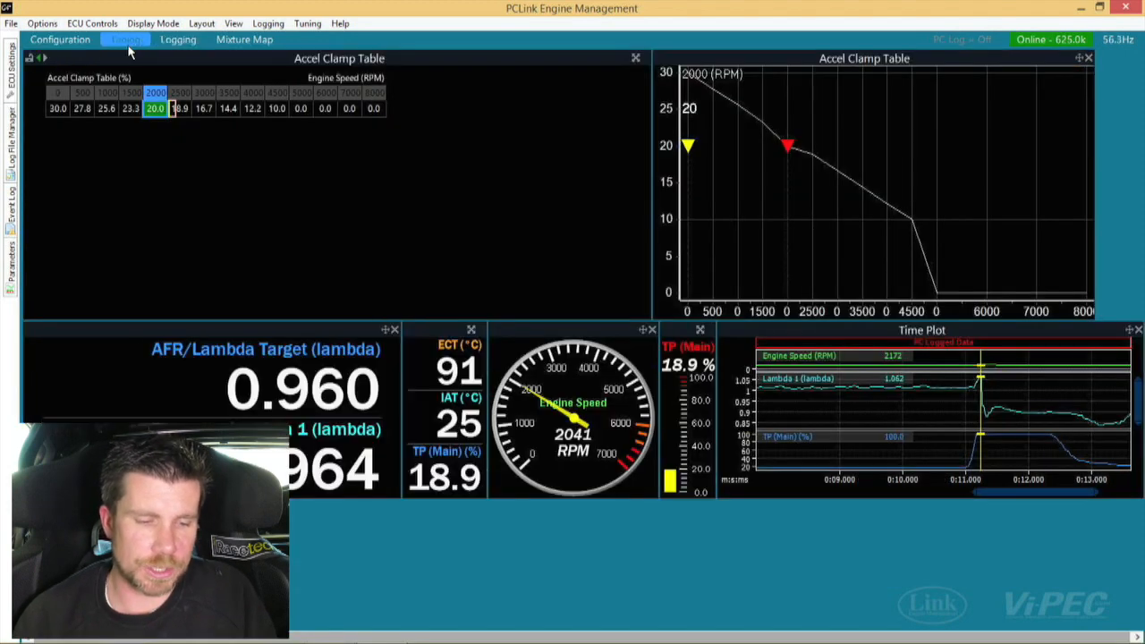
click(167, 108)
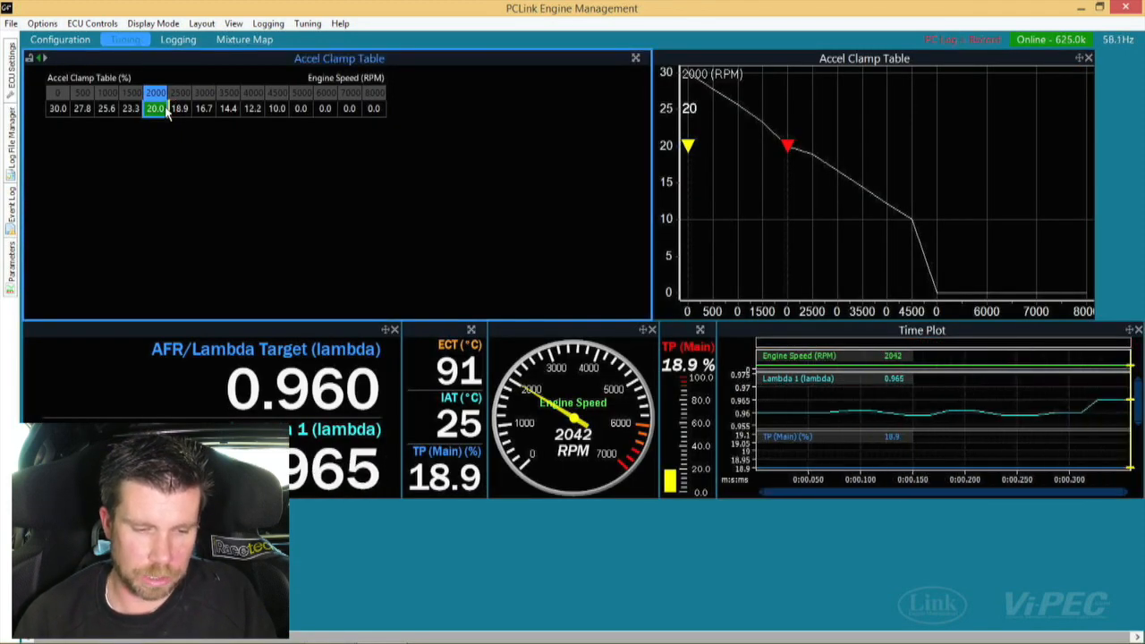
text(=40)
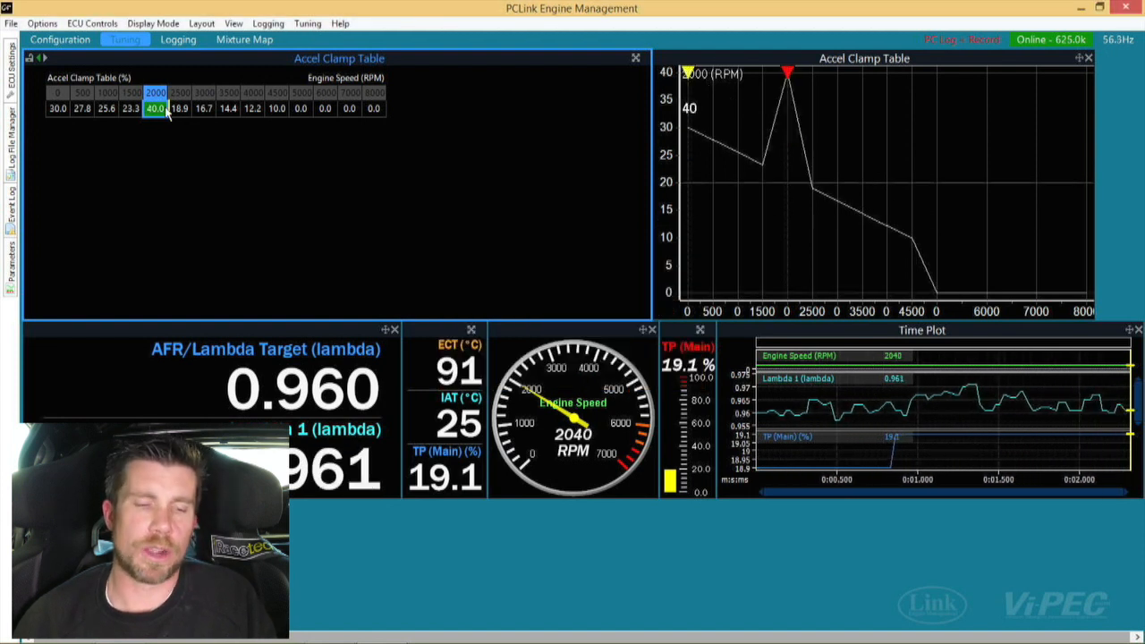
key(Return)
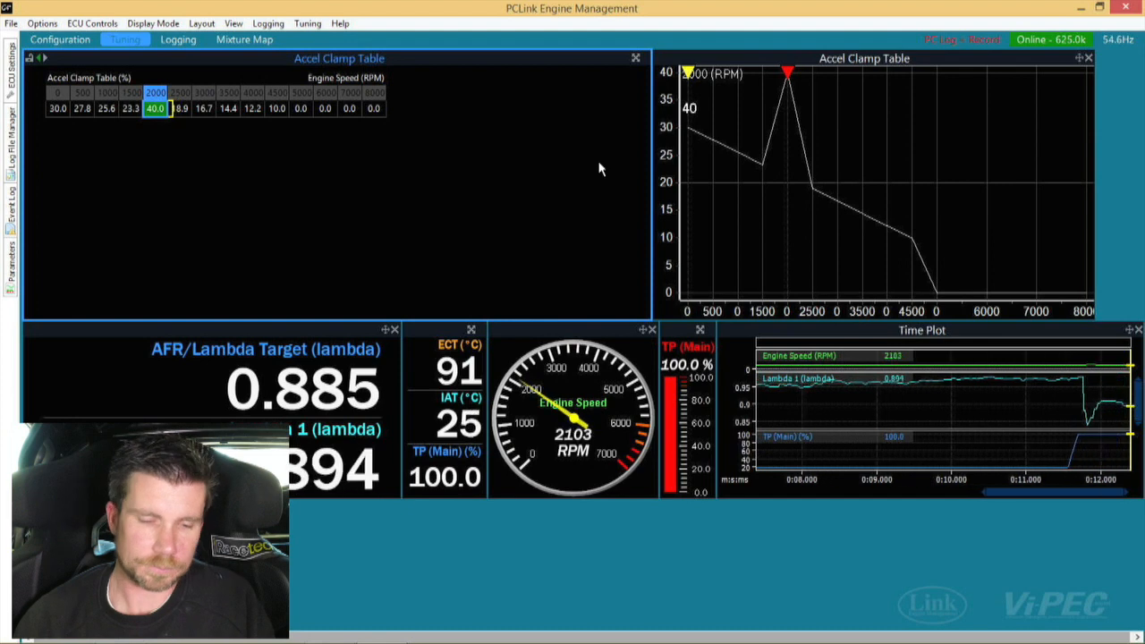
key(F8)
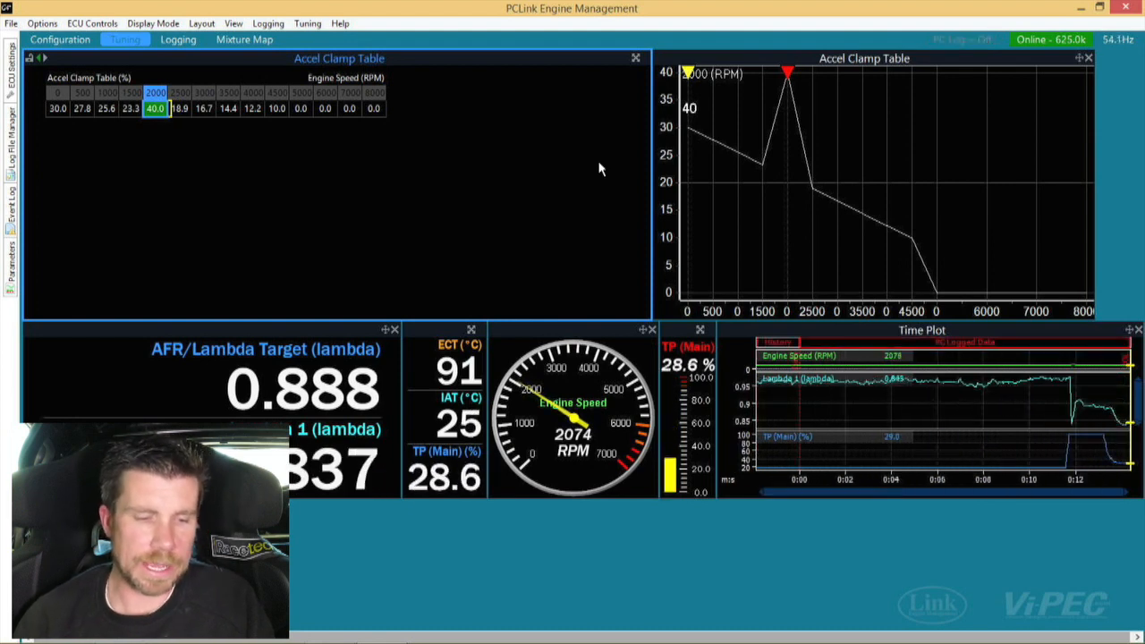
Zoom into the throttle opening in the latest log and read Accel Fuel and Lambda 1 during and at the end of the pulse
click(181, 43)
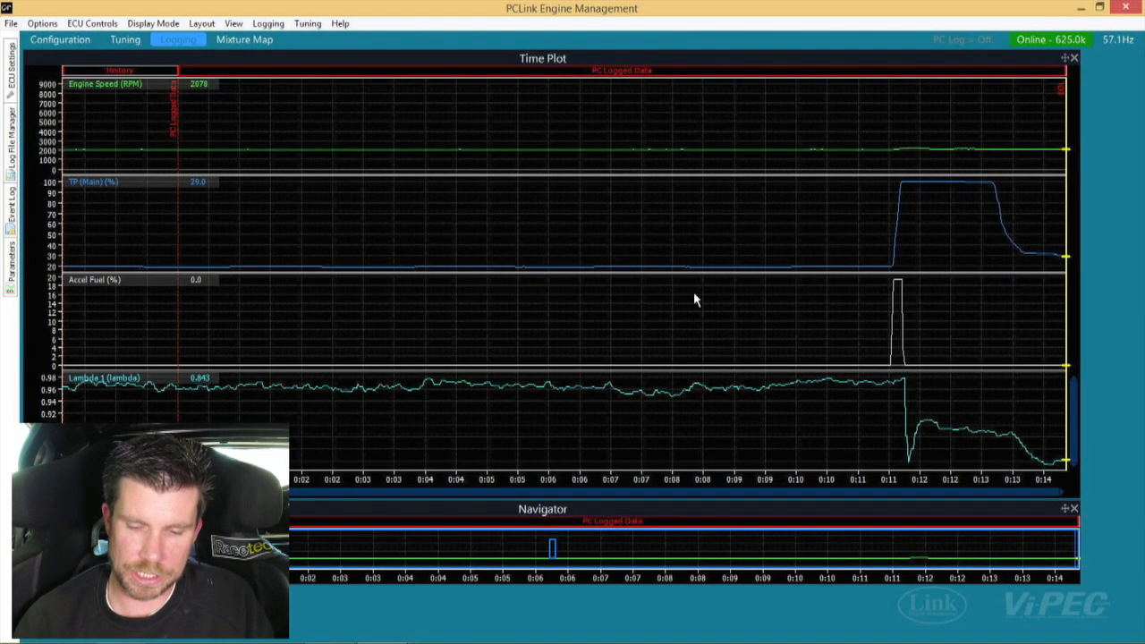
mouse_move(775, 358)
mouse_down()
mouse_move(945, 327)
mouse_move(1041, 342)
mouse_up()
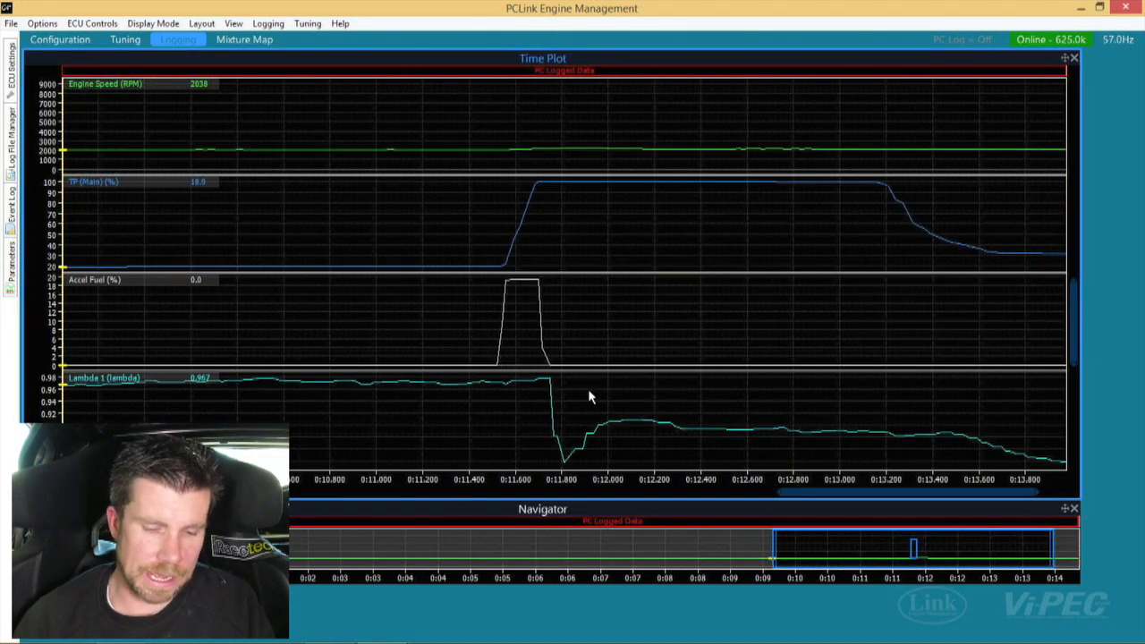
click(535, 399)
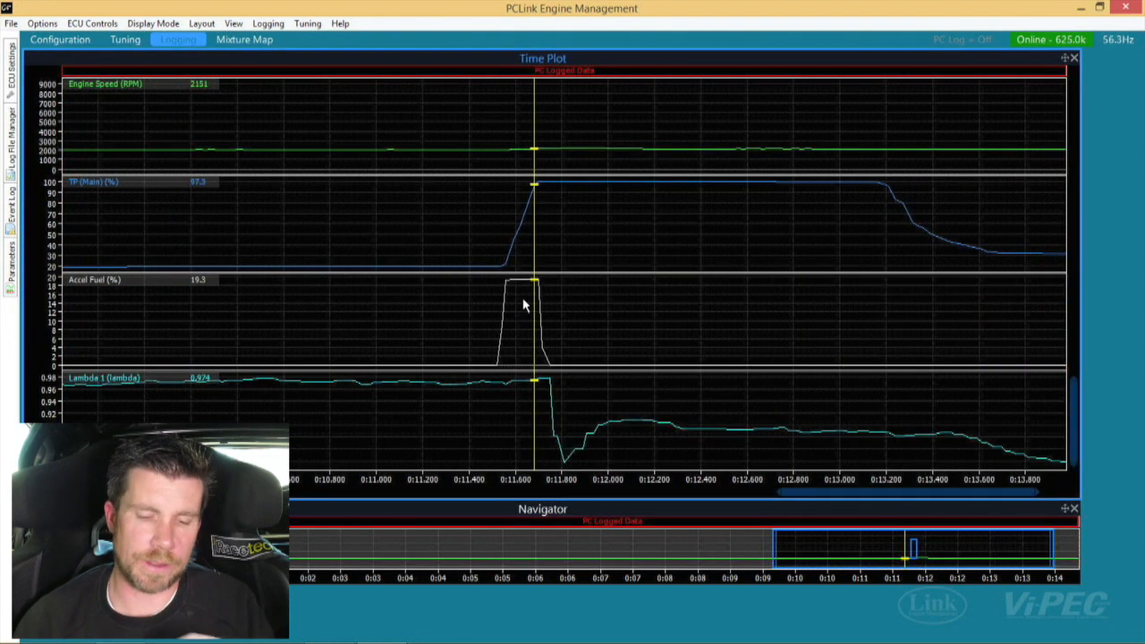
click(520, 303)
click(542, 391)
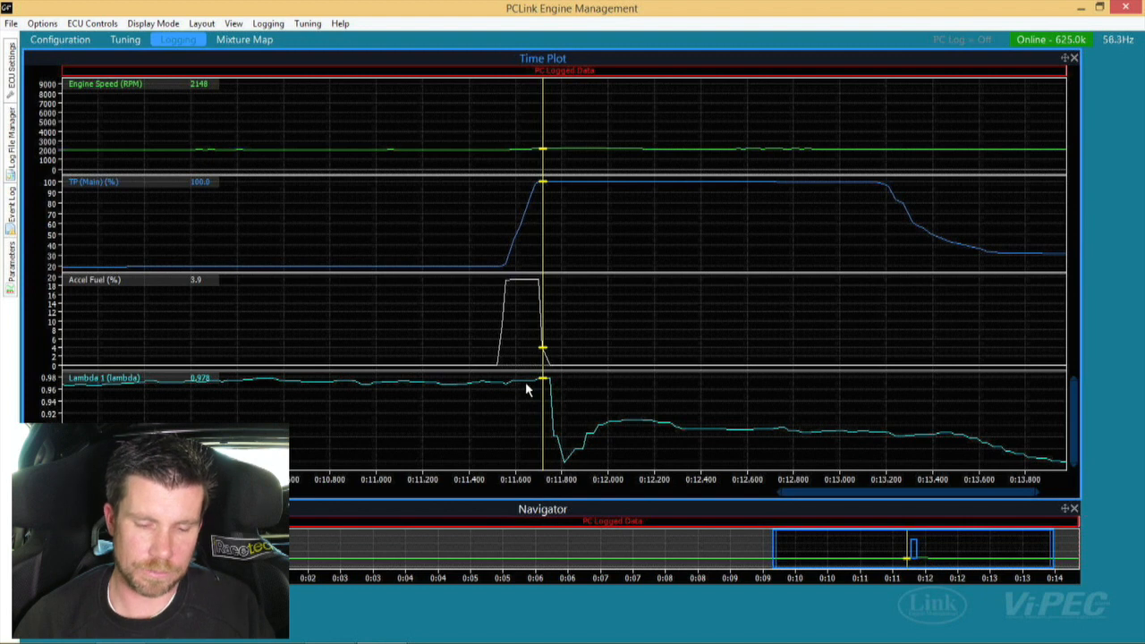
Compare Lambda 1 just before the throttle opening, at the end of the Accel Fuel pulse and at the rich dip
click(525, 383)
click(507, 383)
click(486, 382)
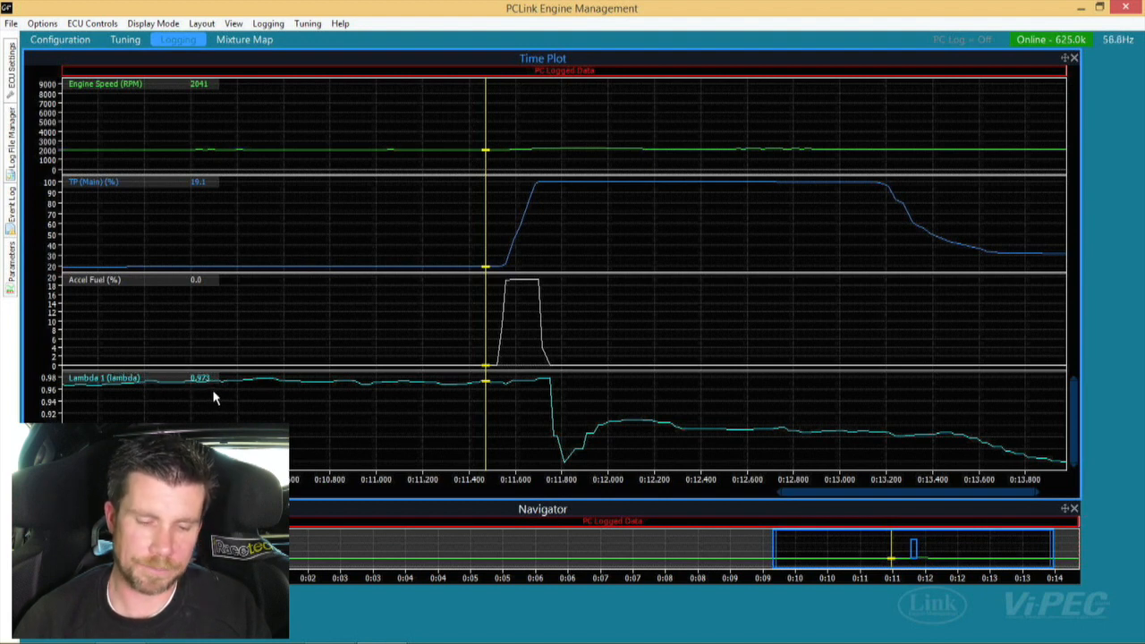
click(545, 387)
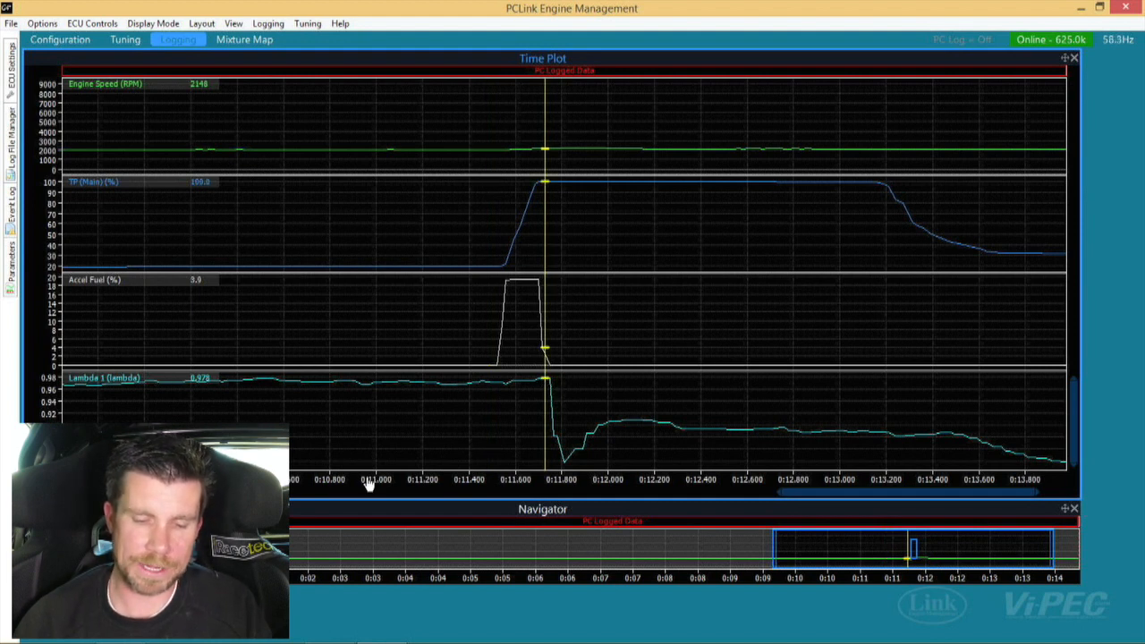
click(566, 437)
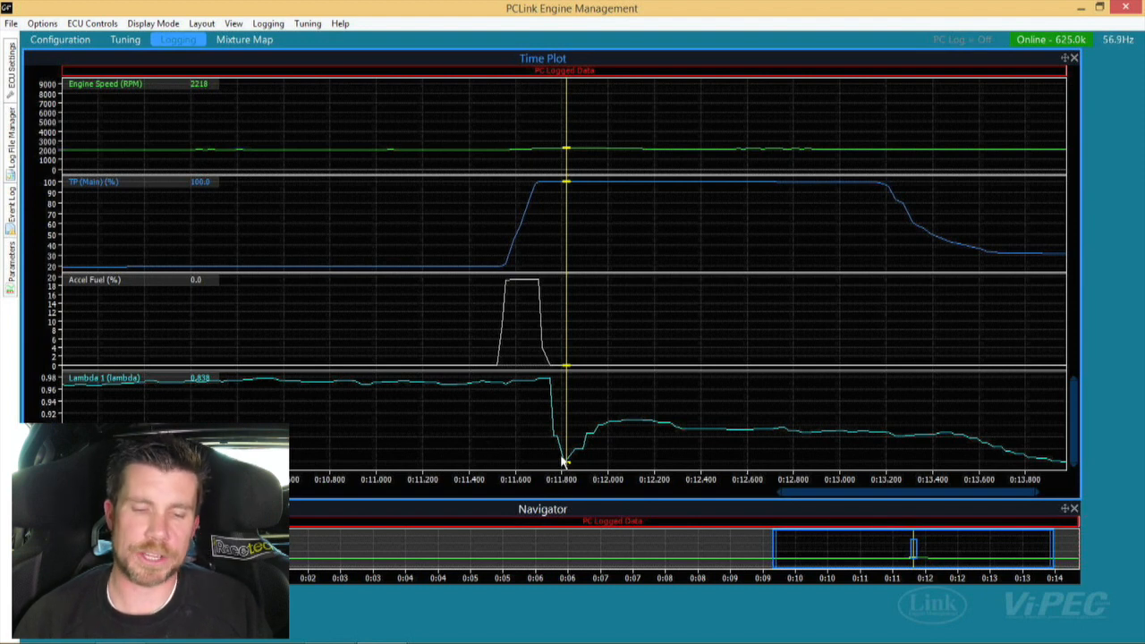
Examine TP (Main) against Accel Fuel while the throttle opens, and check Lambda 1 at the rich dip again
click(516, 305)
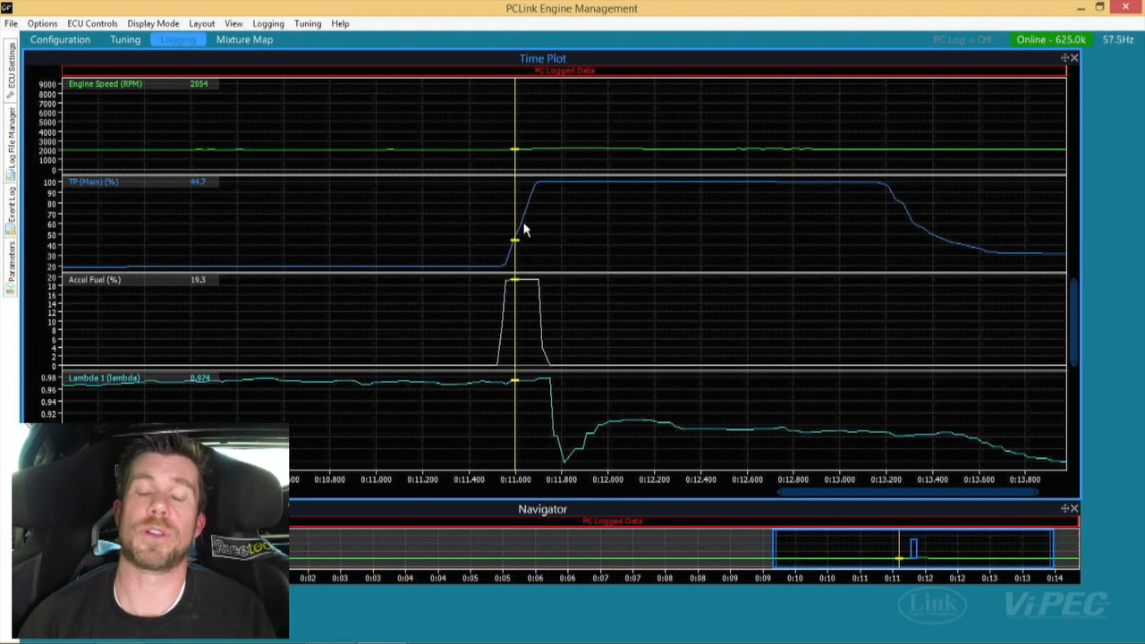
click(524, 301)
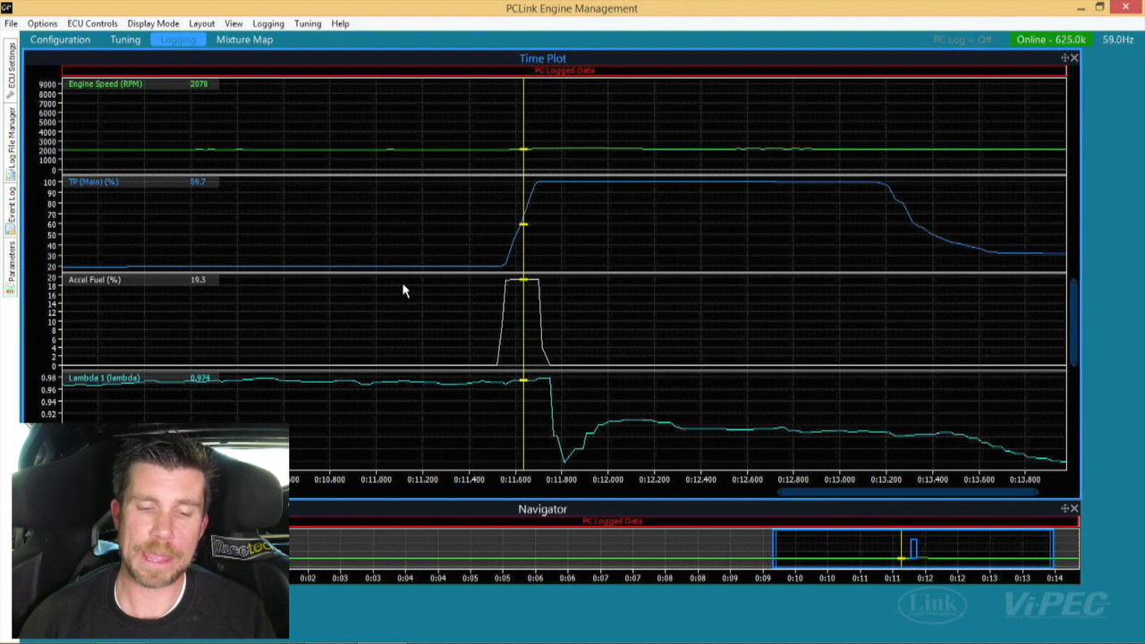
click(535, 313)
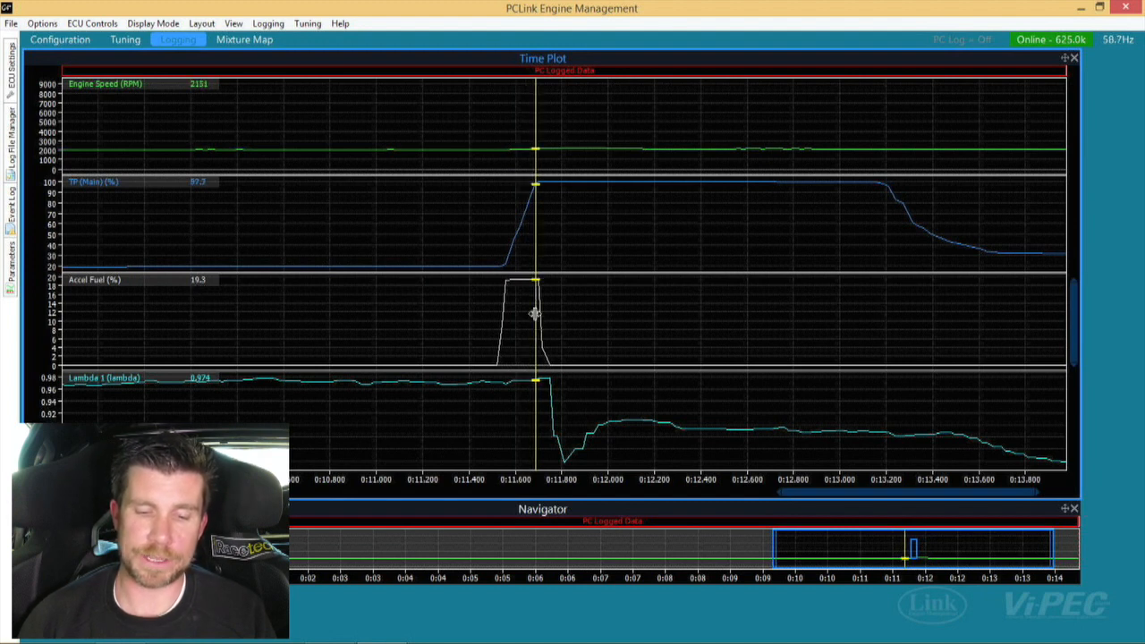
click(561, 399)
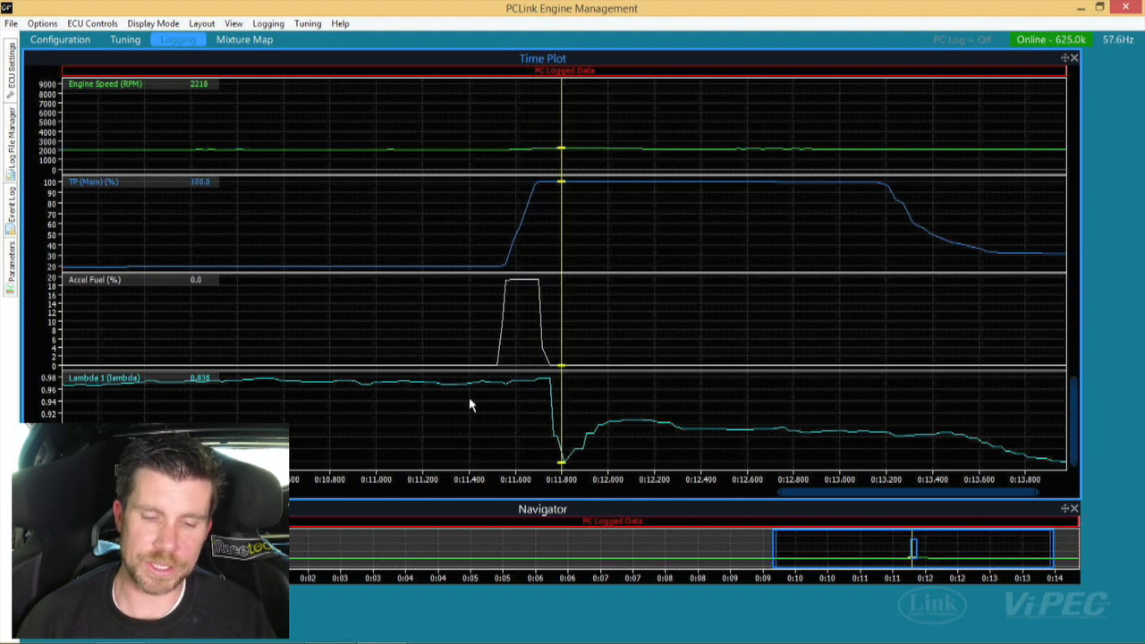
click(566, 461)
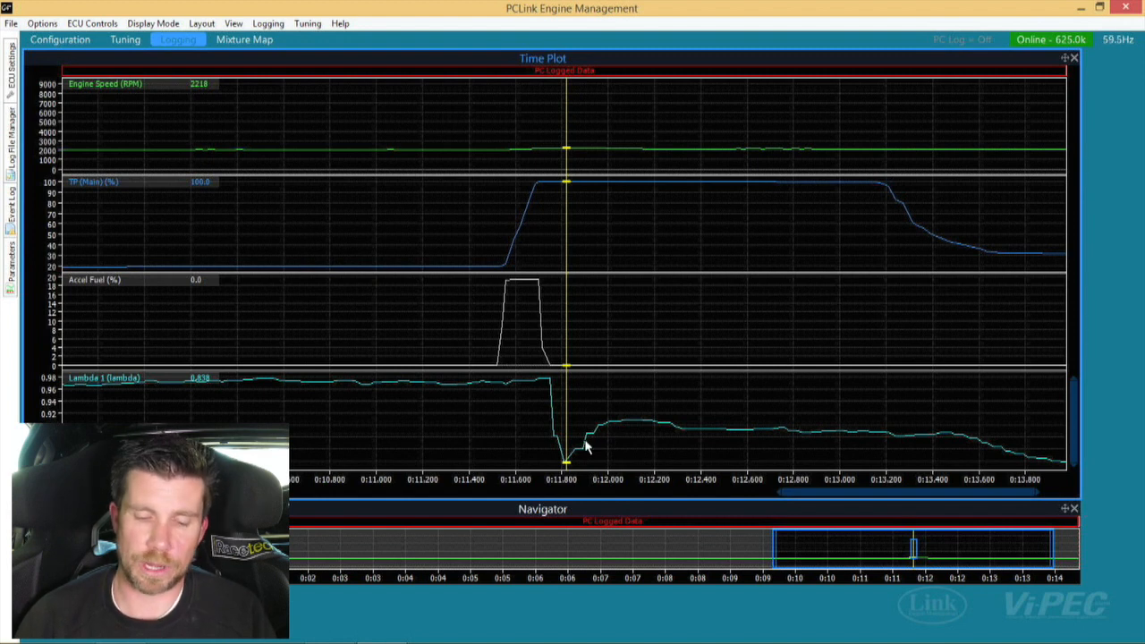
Compare Lambda 1 in the settled full-throttle section after the opening with Lambda 1 at the rich dip
drag(614, 441, 701, 438)
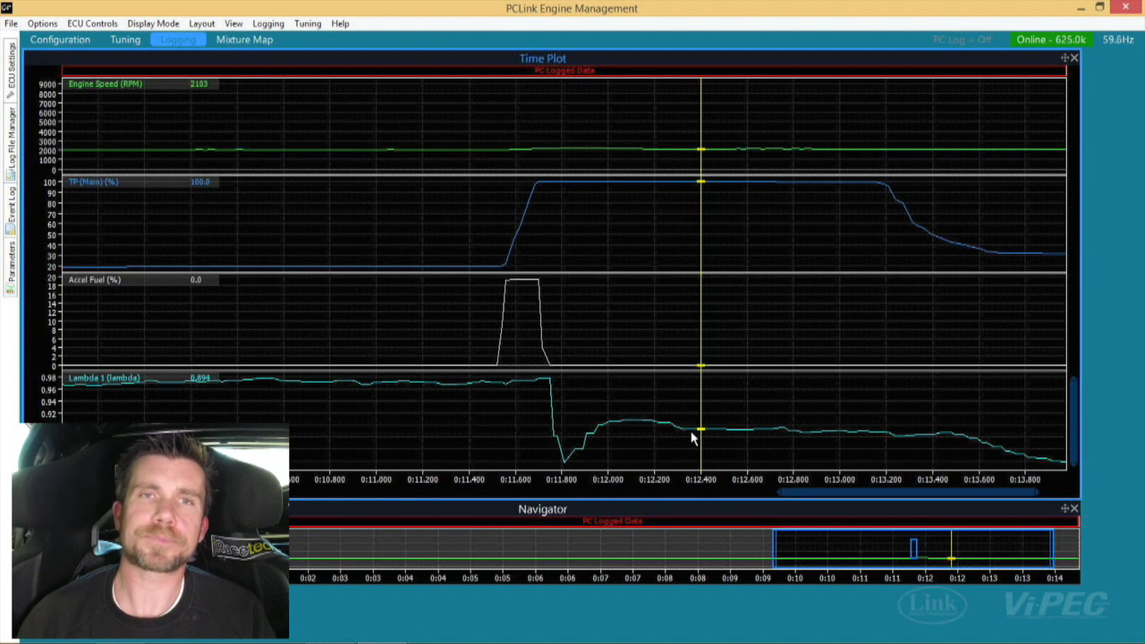
click(568, 455)
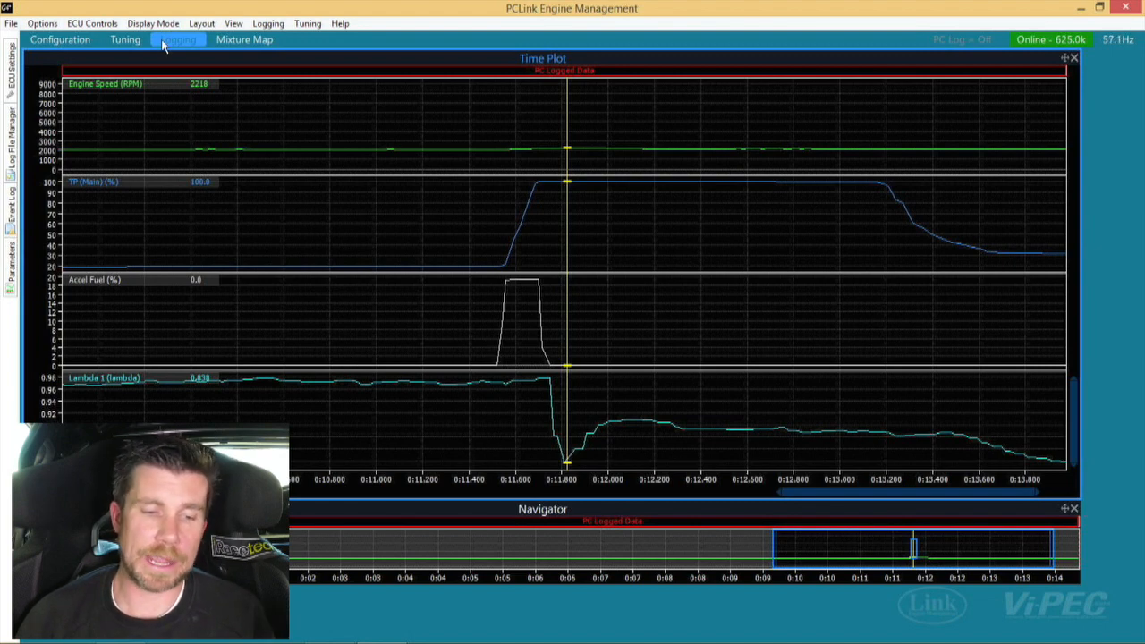
Find and open Accel Enrichment Setup, and review the Accel Hold and Accel Decay settings against the logged throttle opening
click(125, 40)
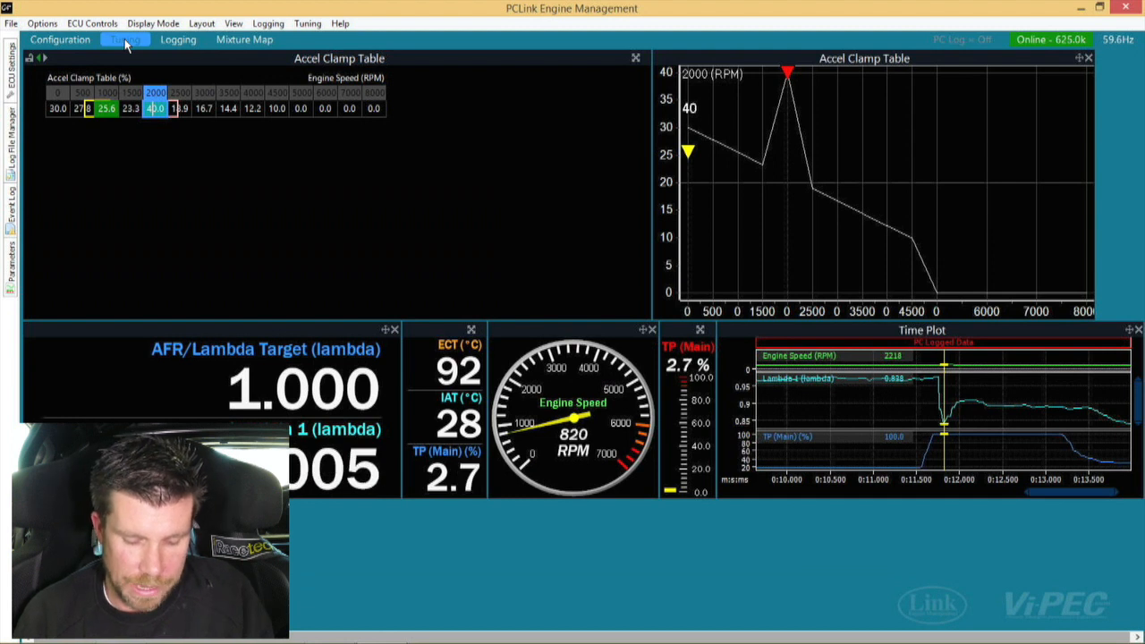
key(ctrl+f)
text(a)
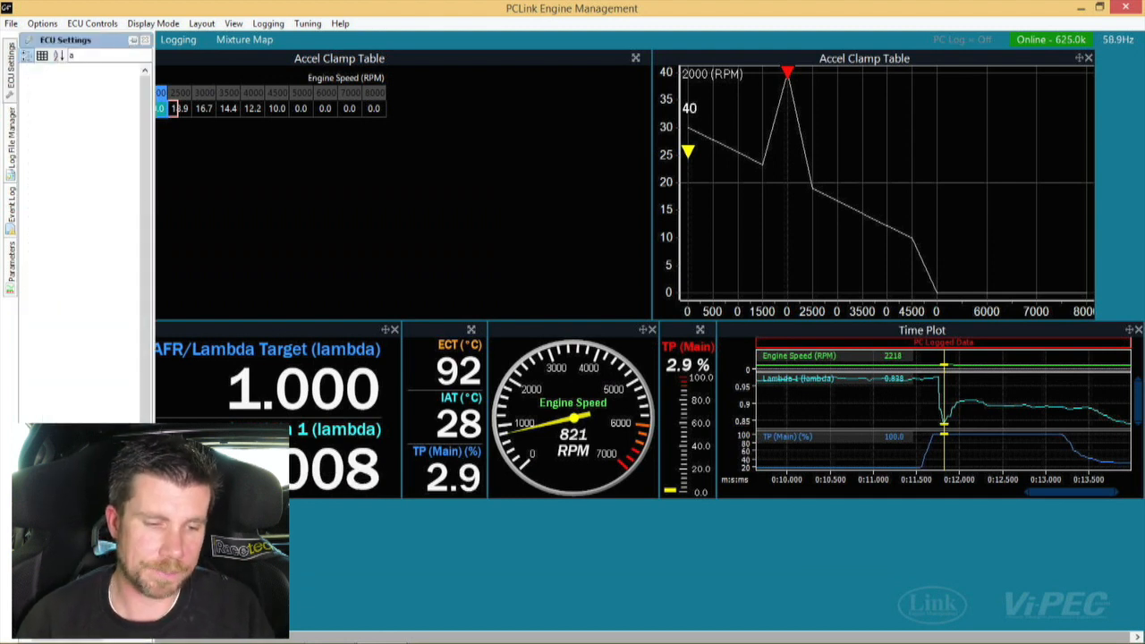
text(cce)
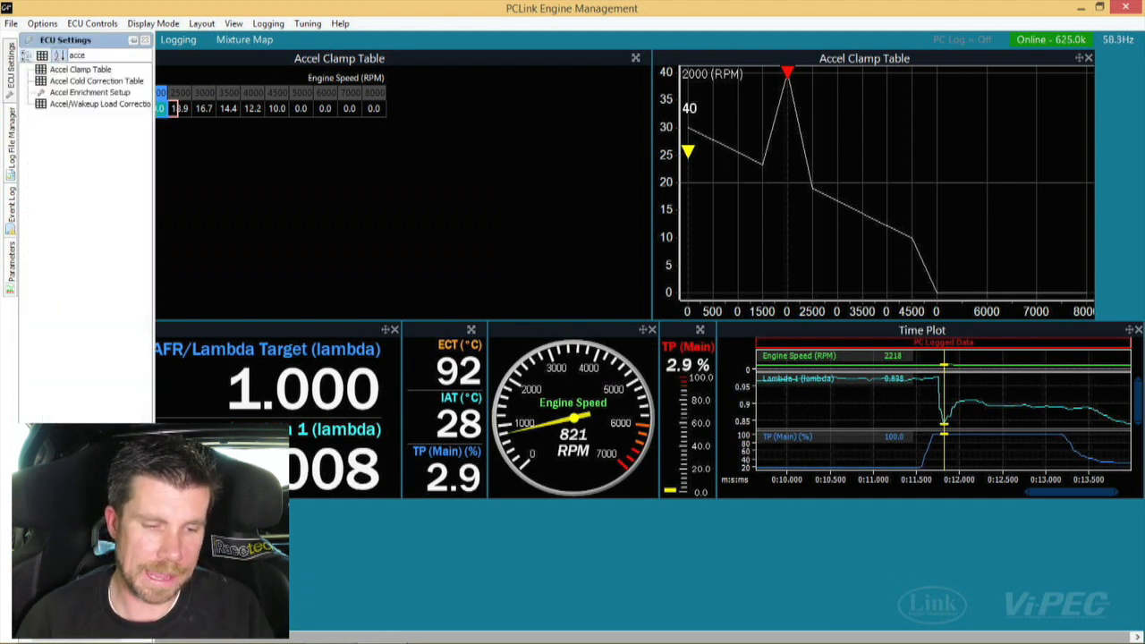
double_click(116, 93)
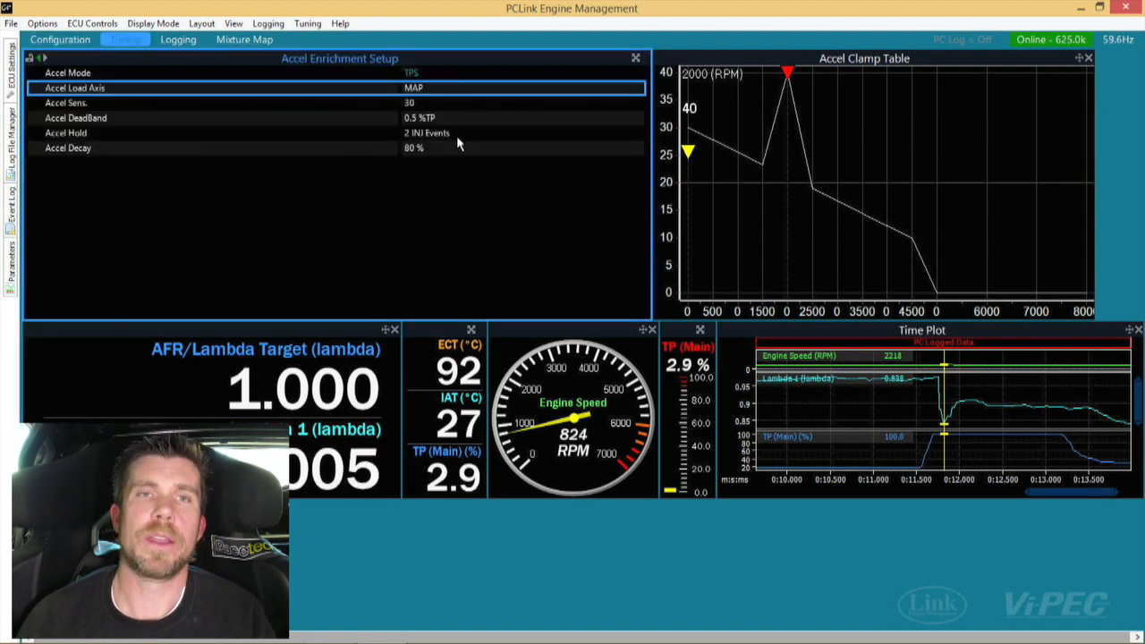
click(441, 136)
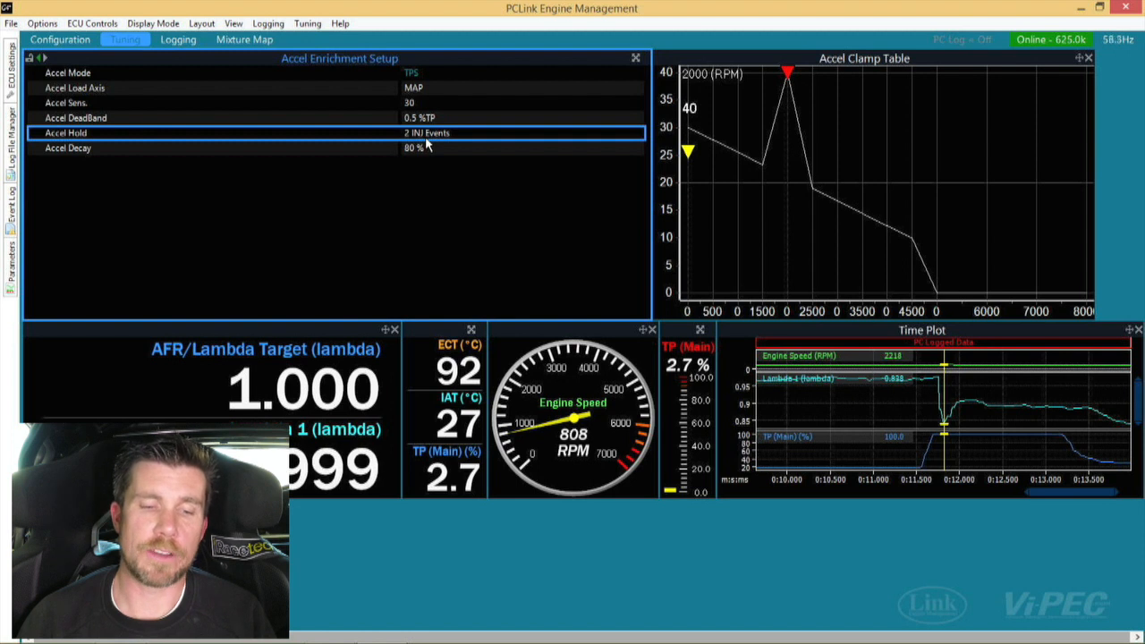
click(425, 149)
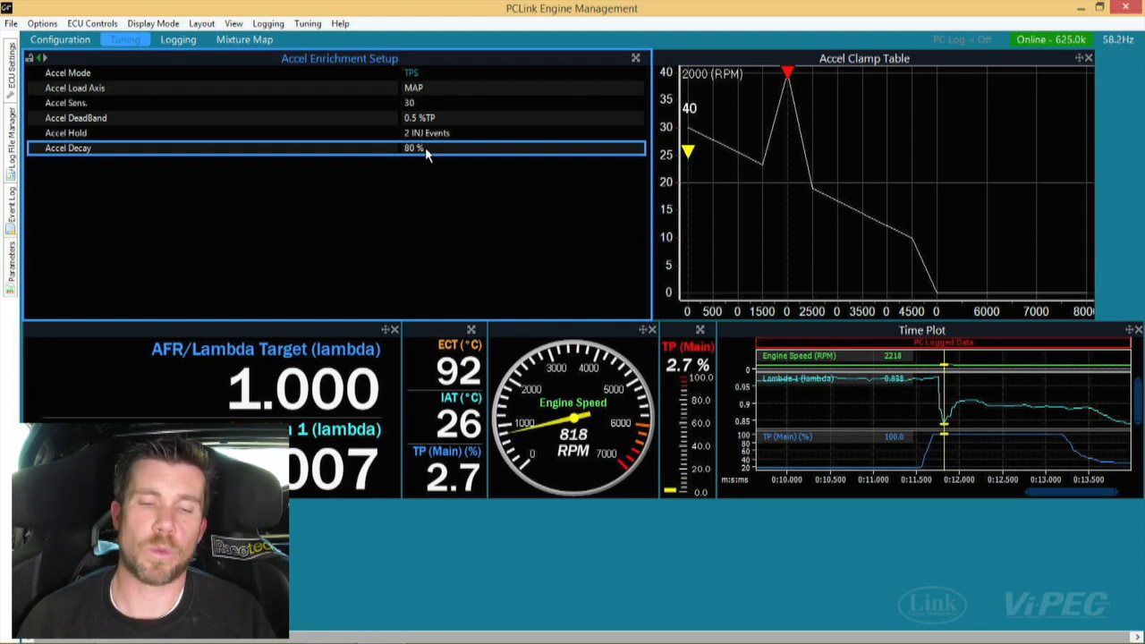
click(179, 40)
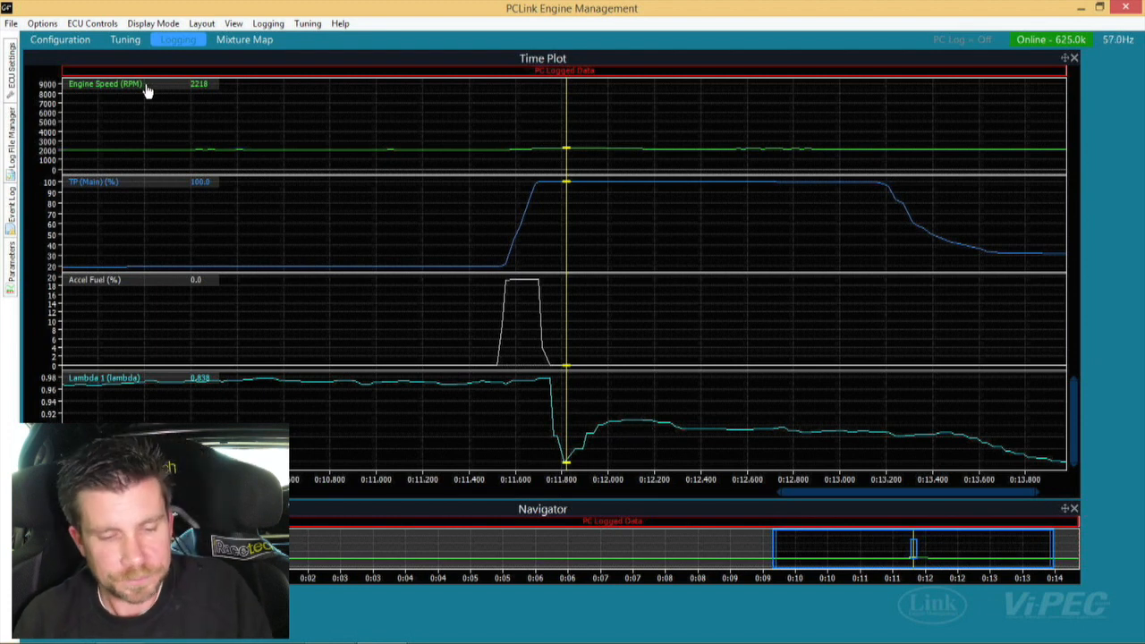
click(126, 40)
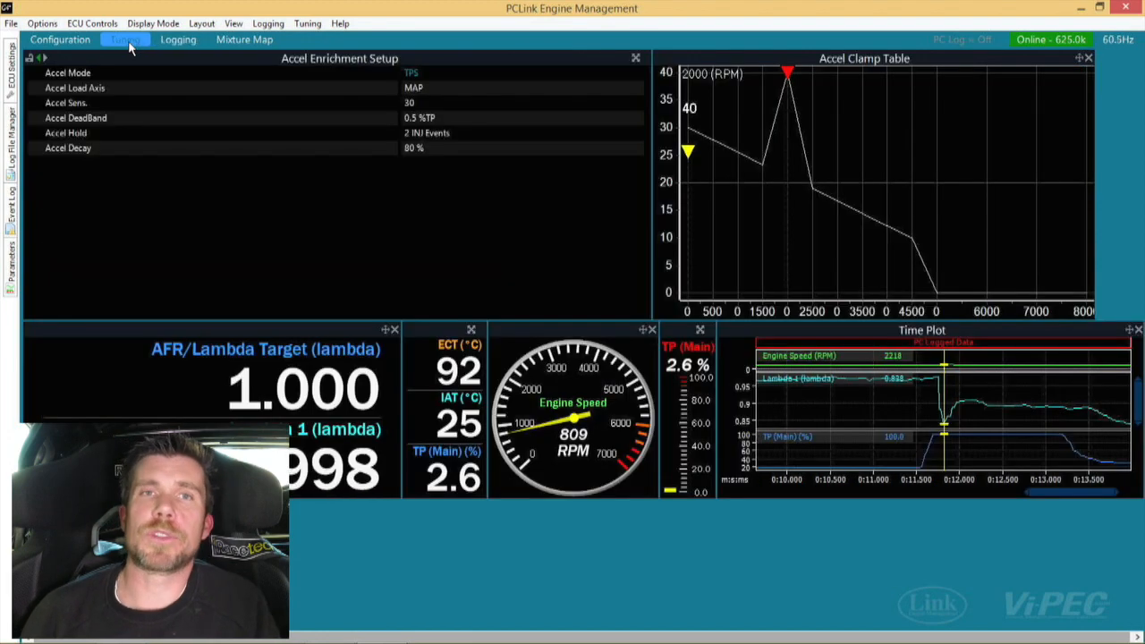
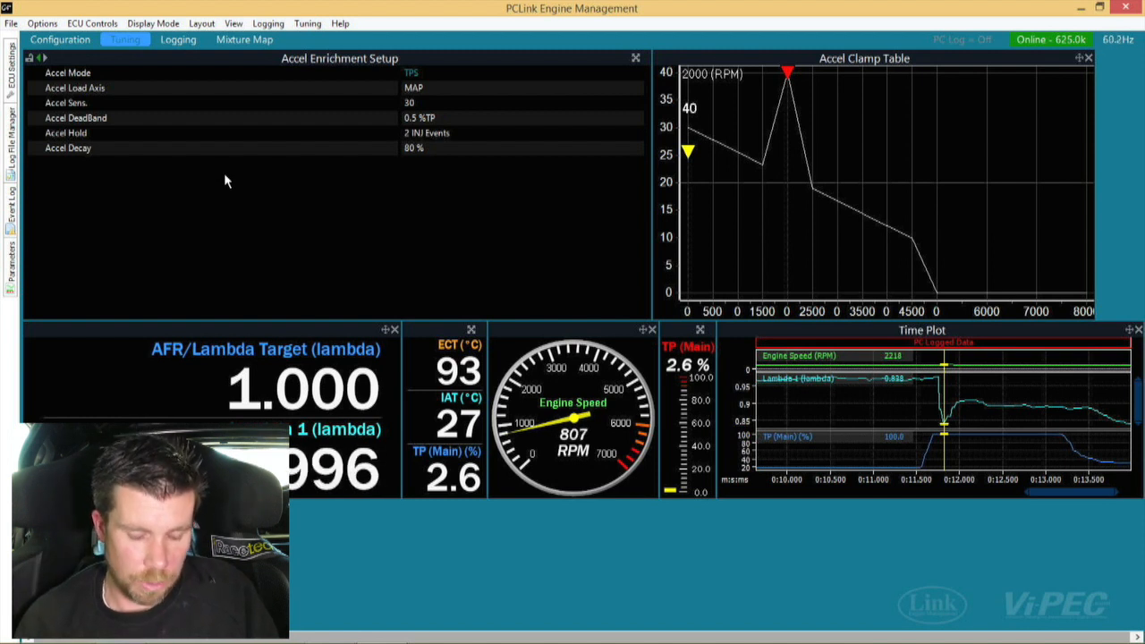
Set the 2000 RPM cell of the Accel Clamp Table to 20 and record a PC log of throttle blips from idle
key(F3)
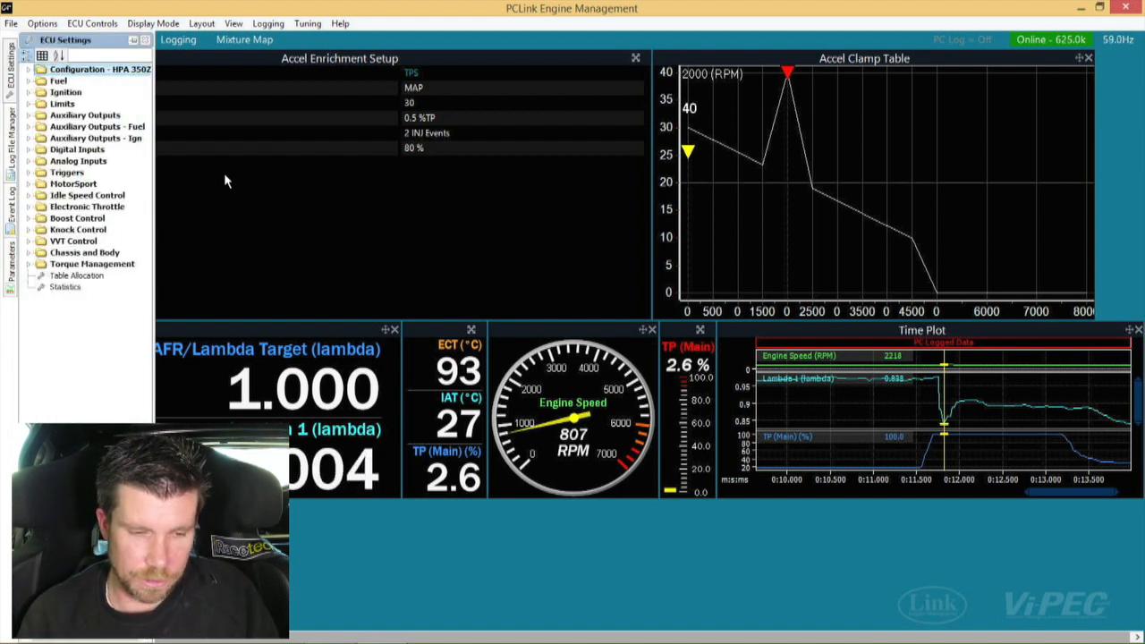
text(accel)
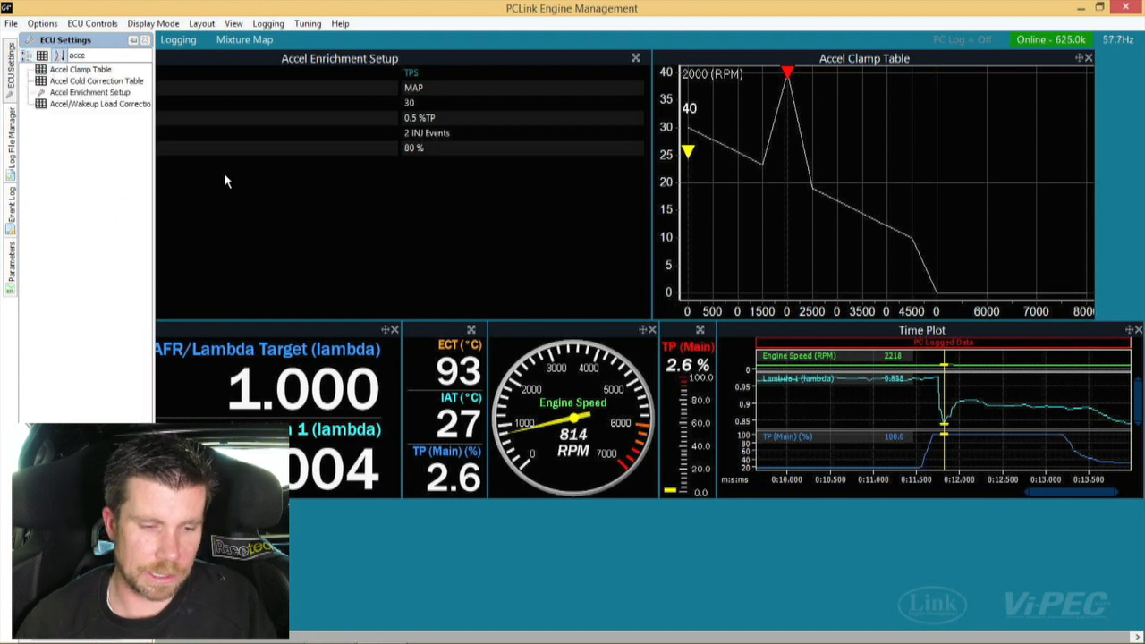
double_click(104, 70)
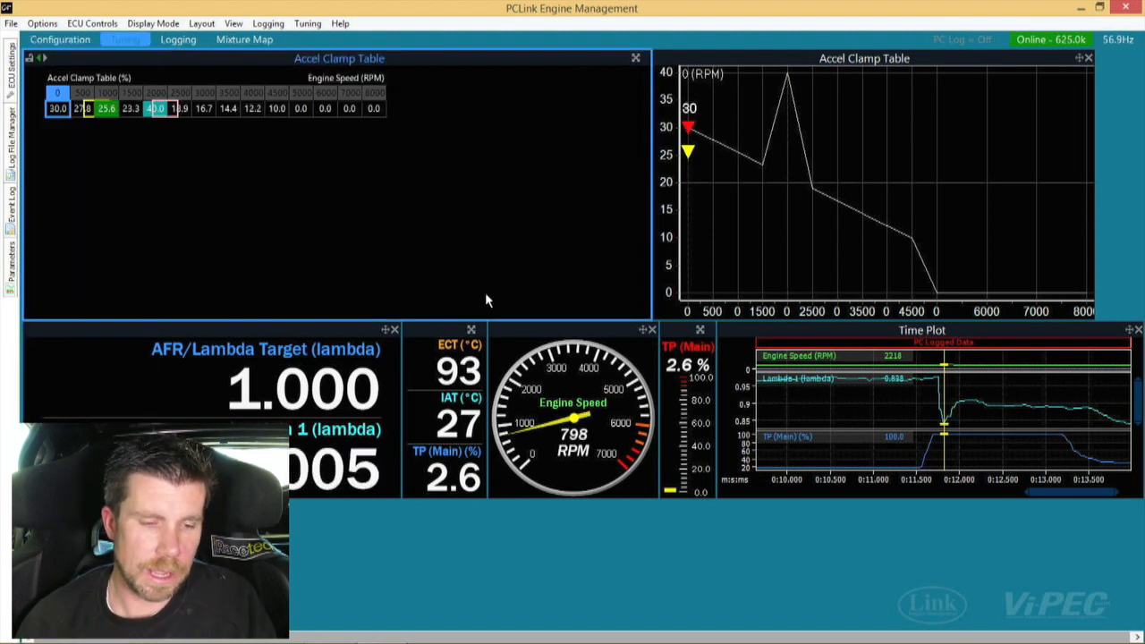
click(152, 108)
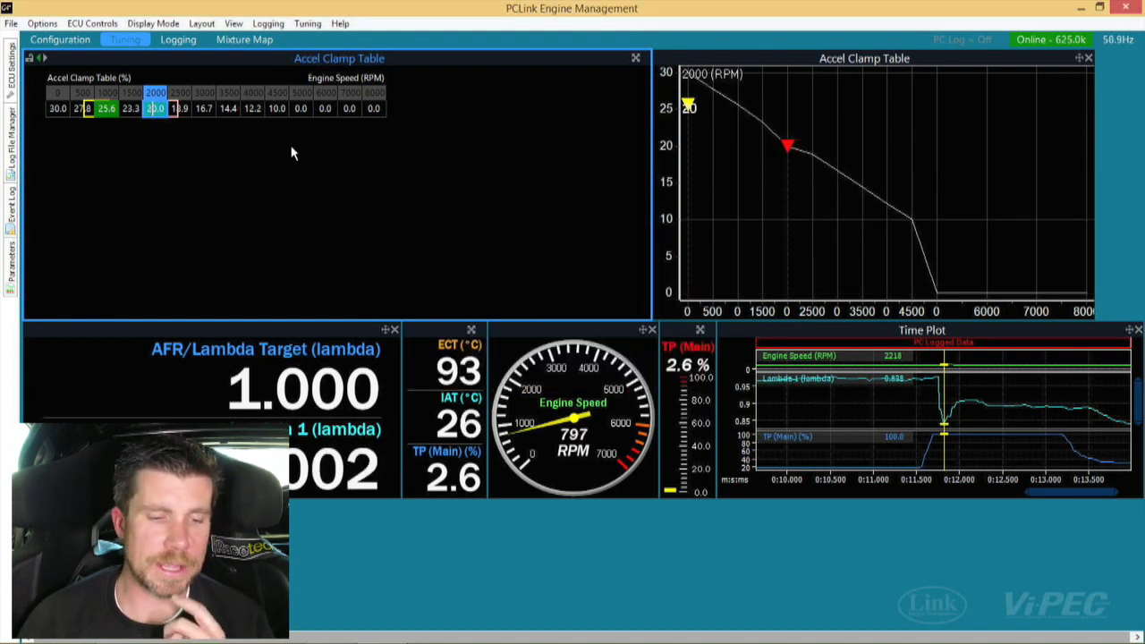
click(92, 112)
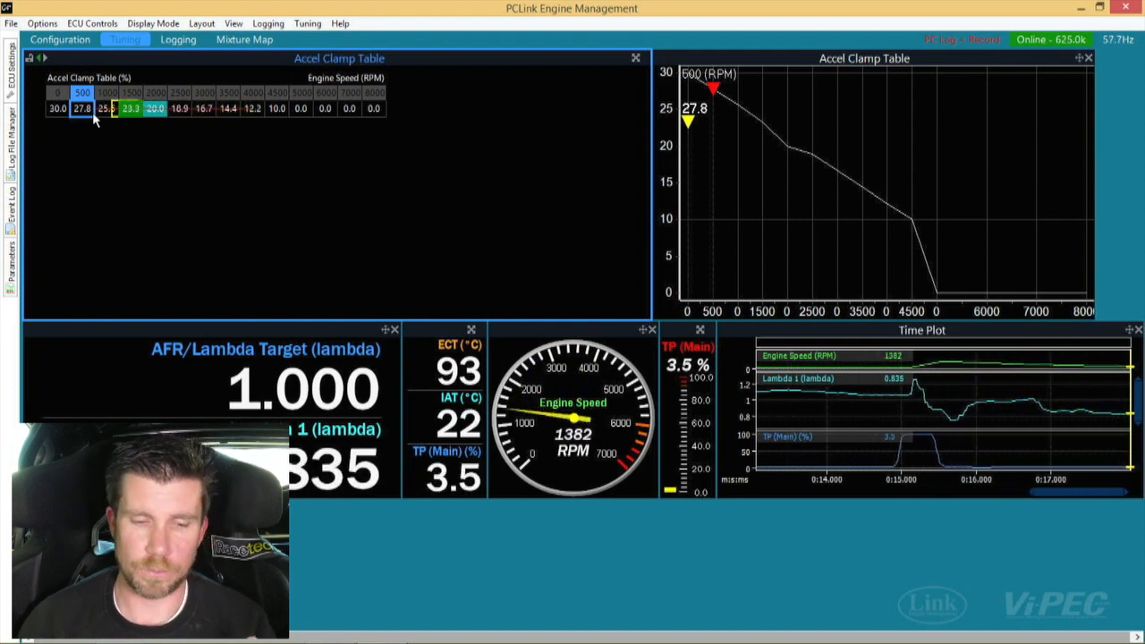
key(F8)
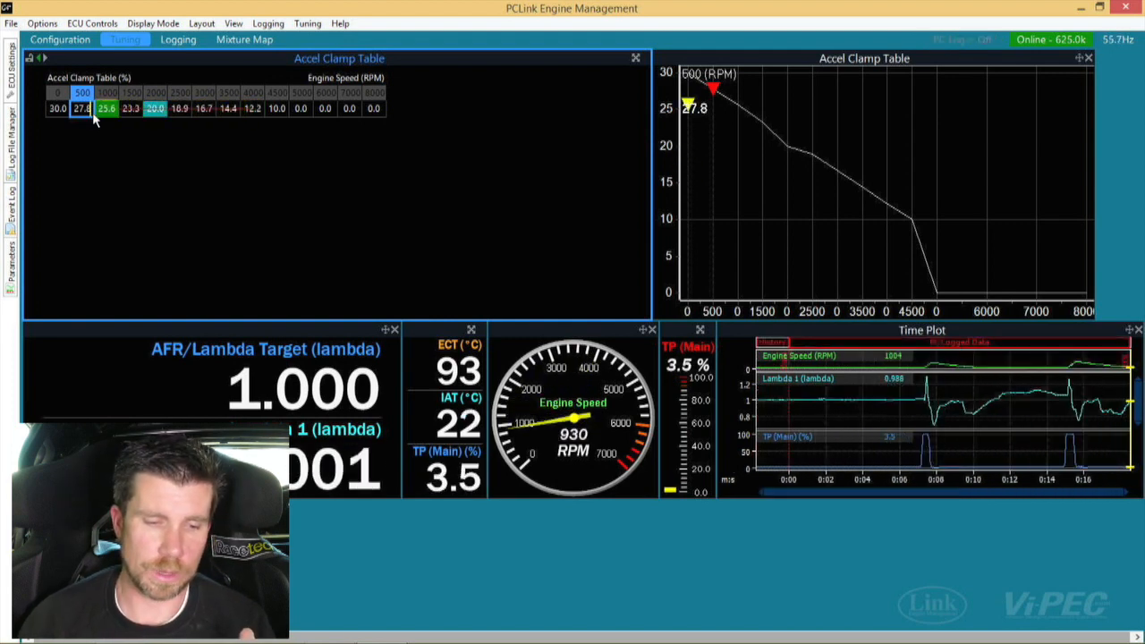
Zoom into the first throttle blip in the new log and read Lambda 1 before the opening and at the lean spike
click(192, 41)
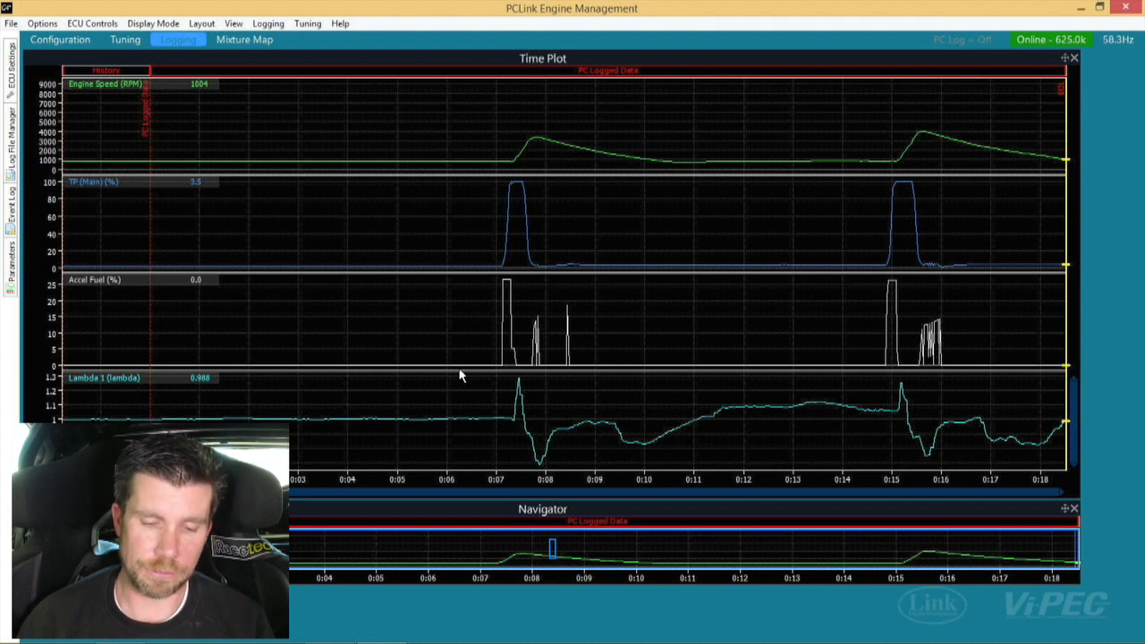
click(494, 417)
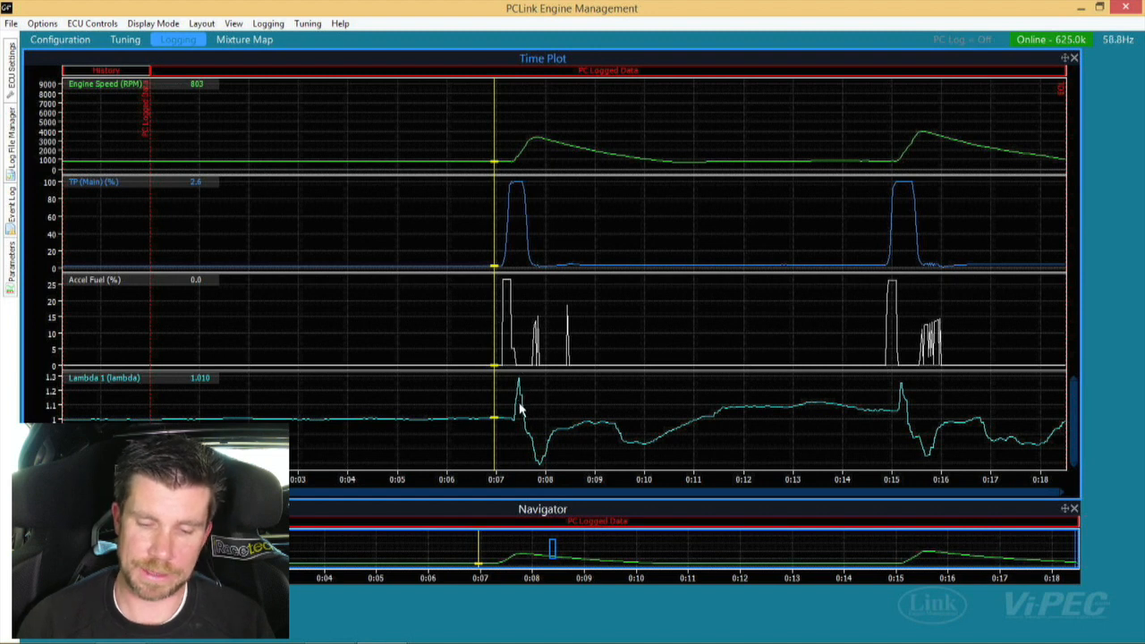
click(520, 406)
key(Left)
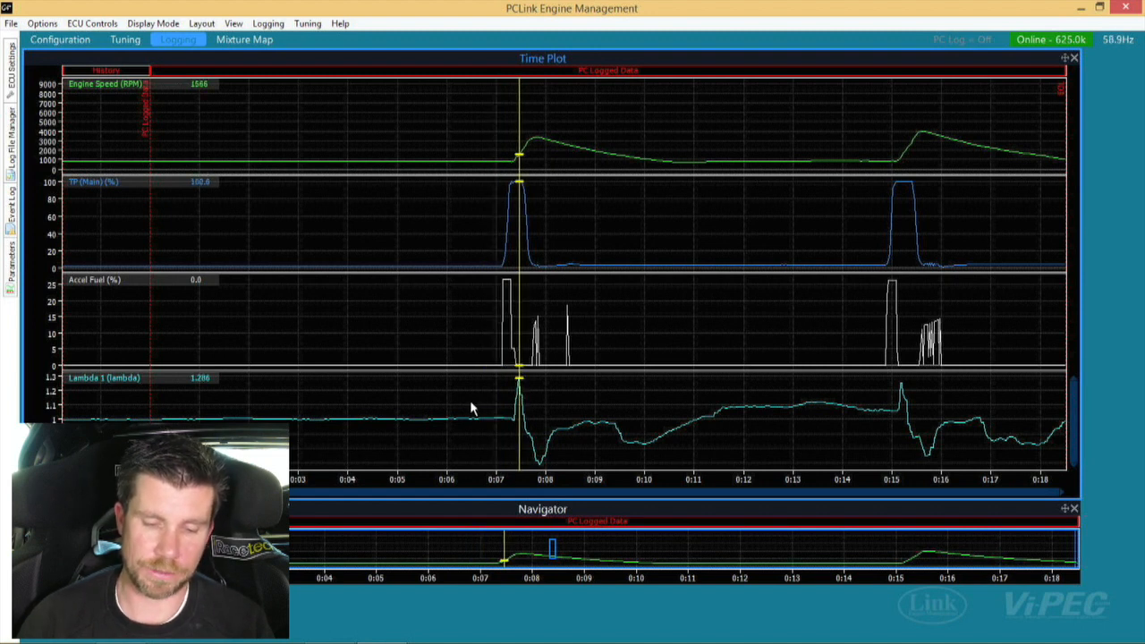
drag(464, 405, 629, 403)
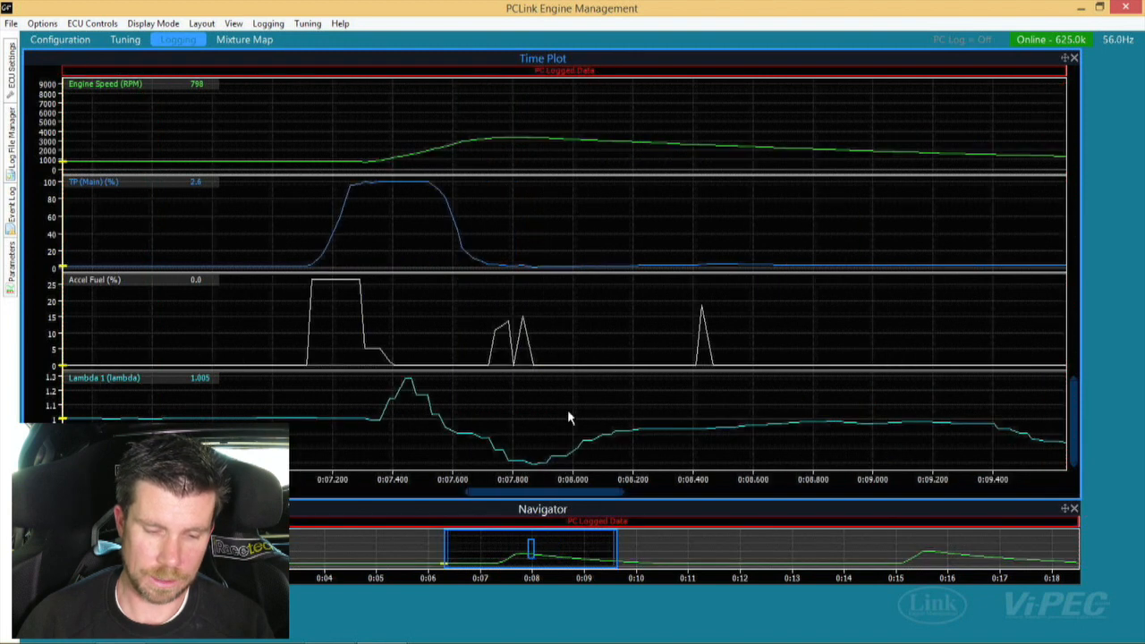
click(374, 418)
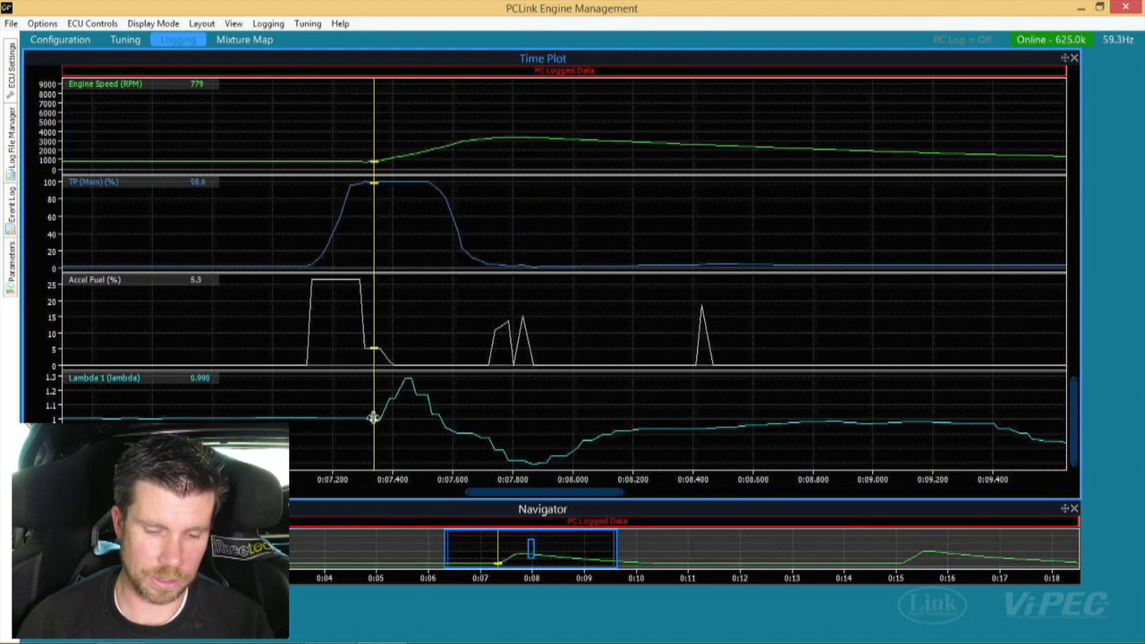
scroll(374, 419, down, 1)
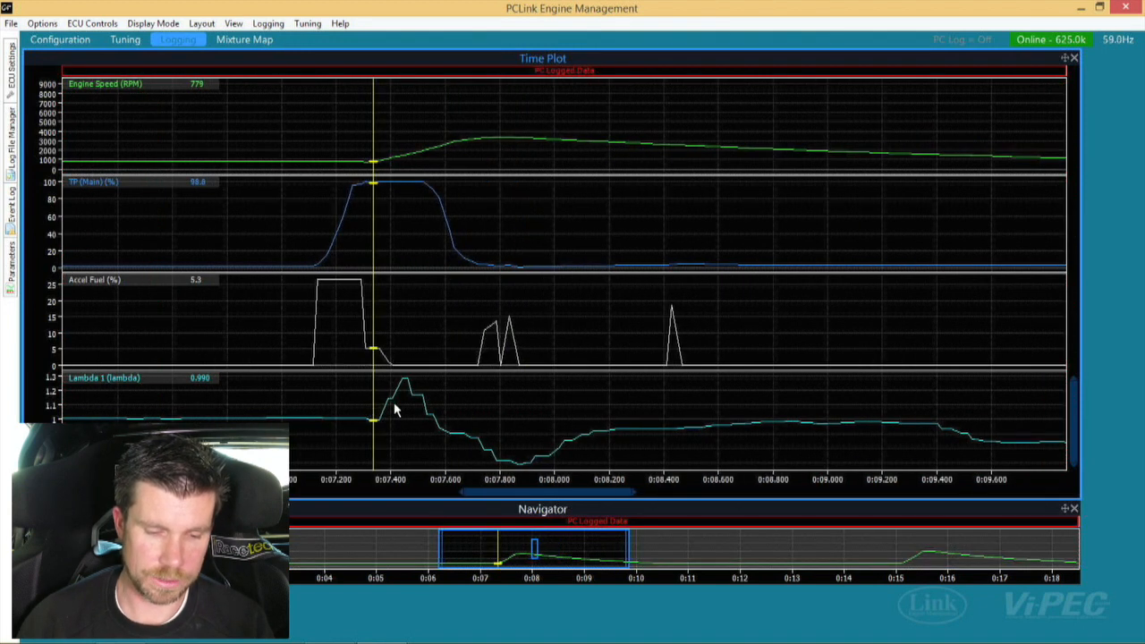
click(399, 399)
click(404, 414)
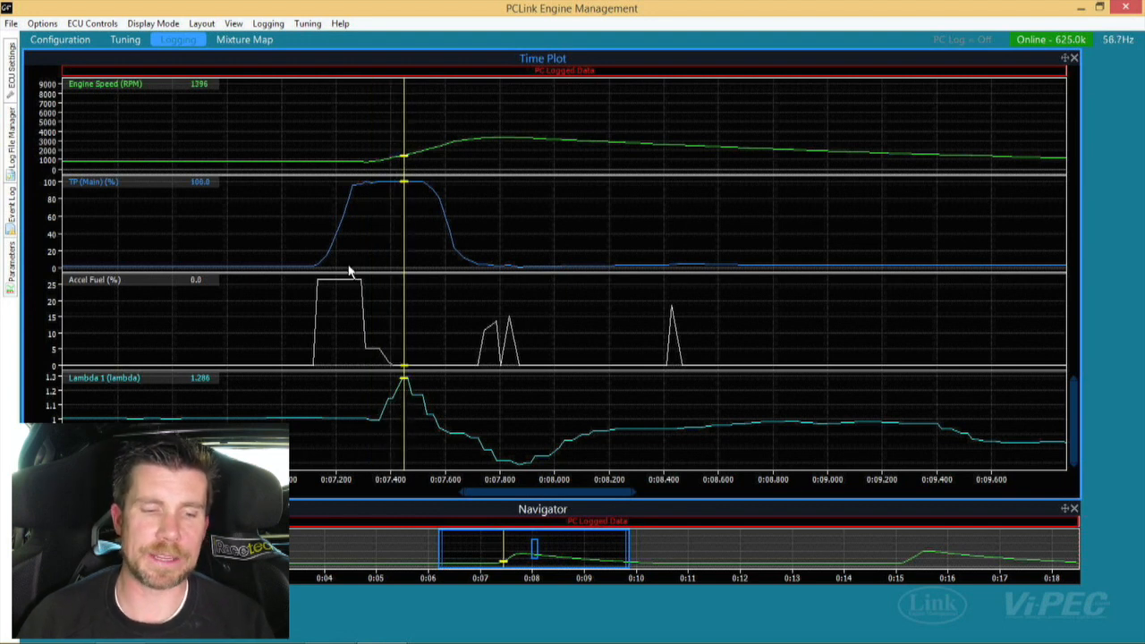
Return to the 500 RPM cell of the Accel Clamp Table and start a new PC log
click(125, 40)
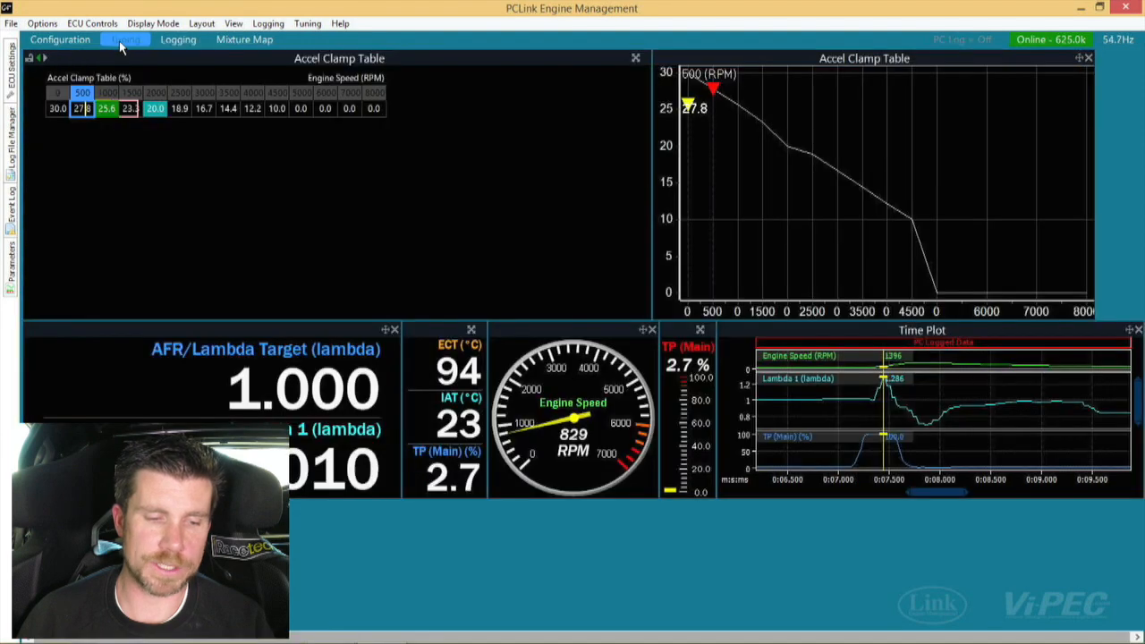
click(89, 114)
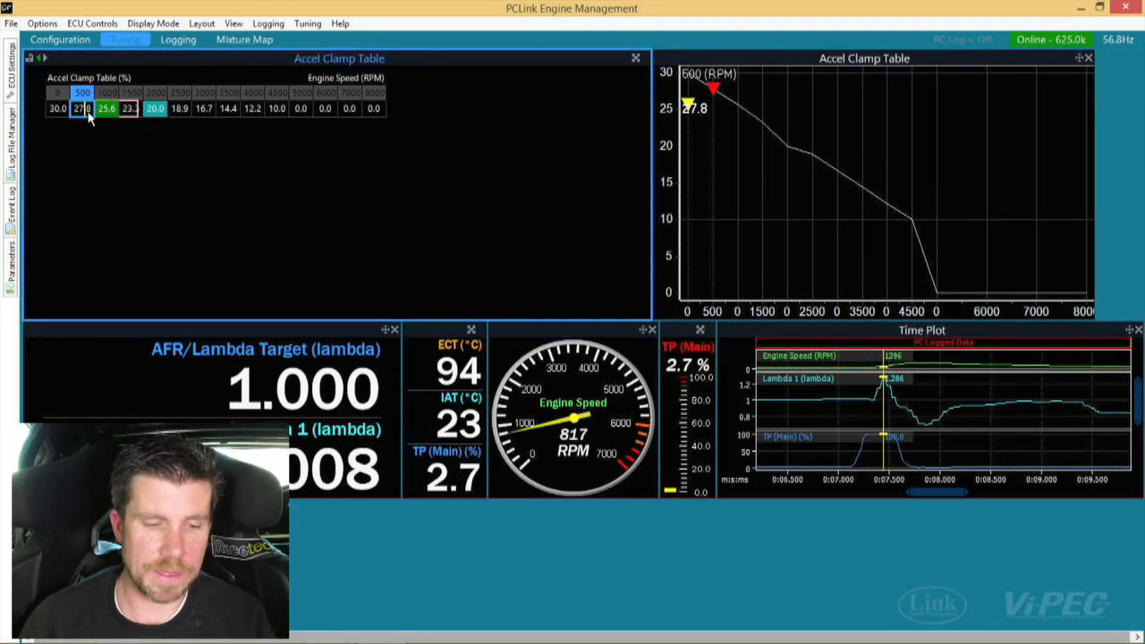
key(F8)
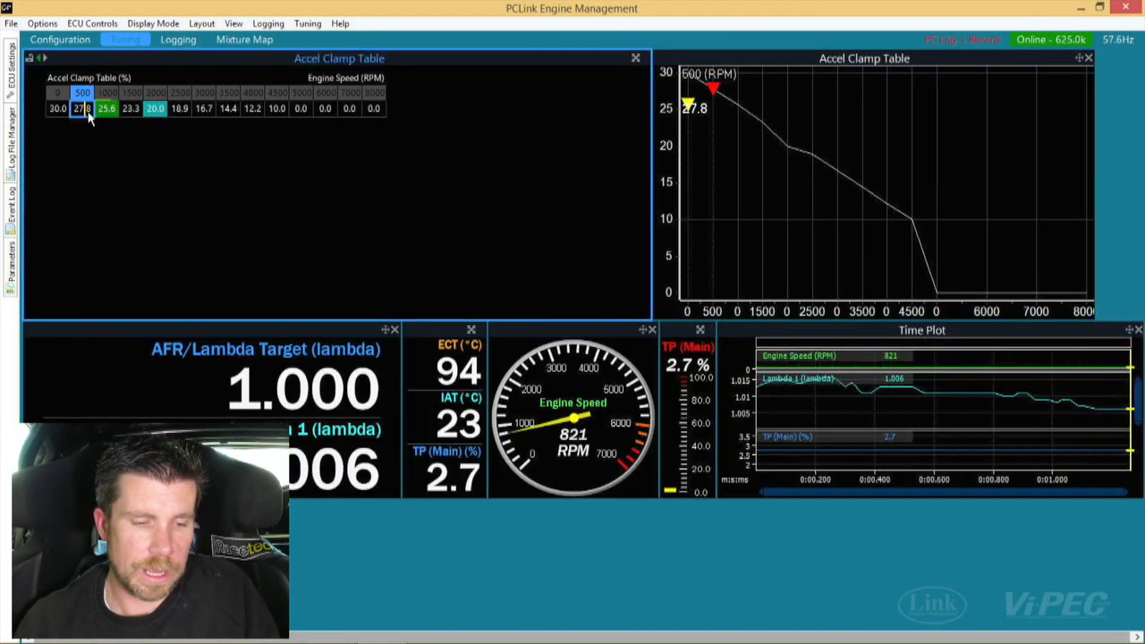
Multiply the Accel Clamp Table cells from 0 to 4500 RPM by 1.25
key(shift+Right)
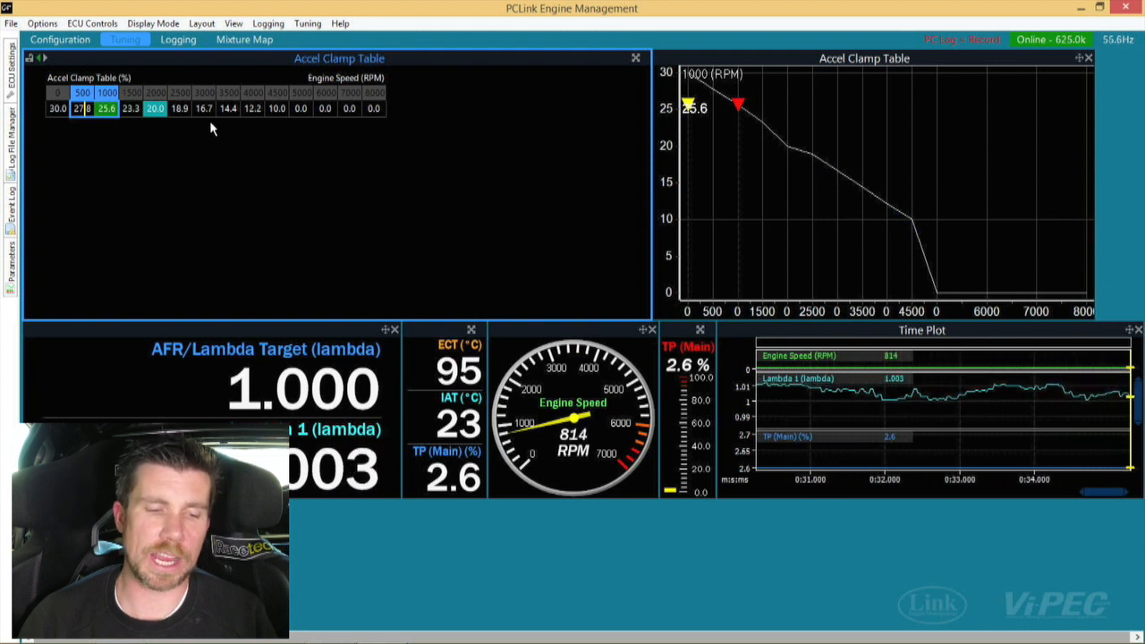
click(55, 119)
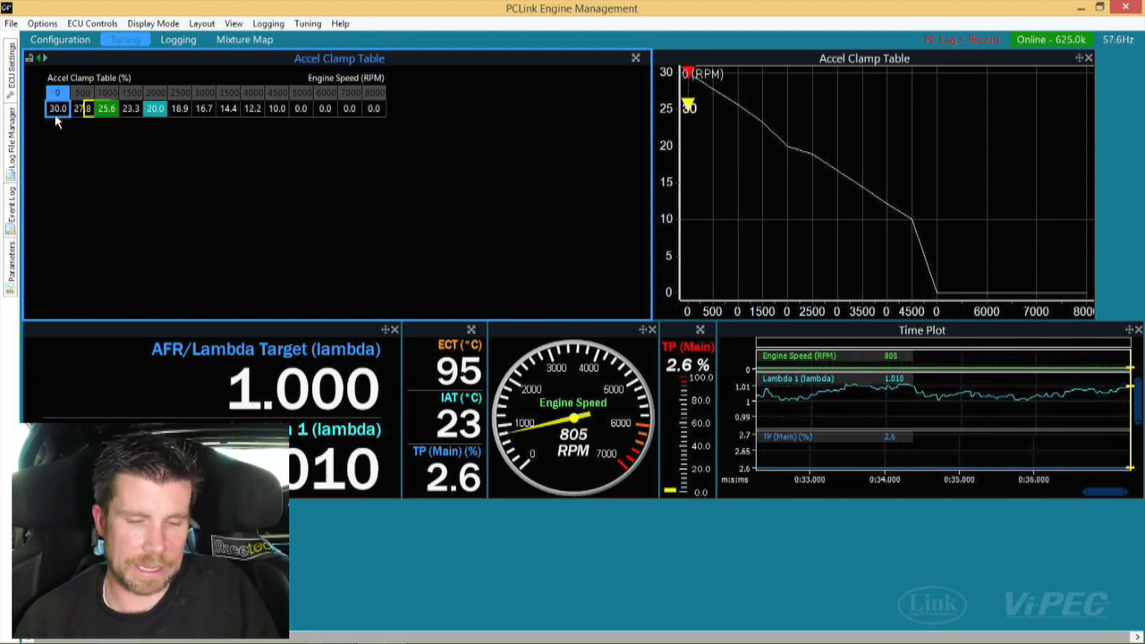
key(shift+Right)
key(shift+Right)
key(shift+Right)
key(shift+Right)
key(shift+Right)
key(shift+Right)
key(shift+Right)
key(shift+Right)
key(shift+Right)
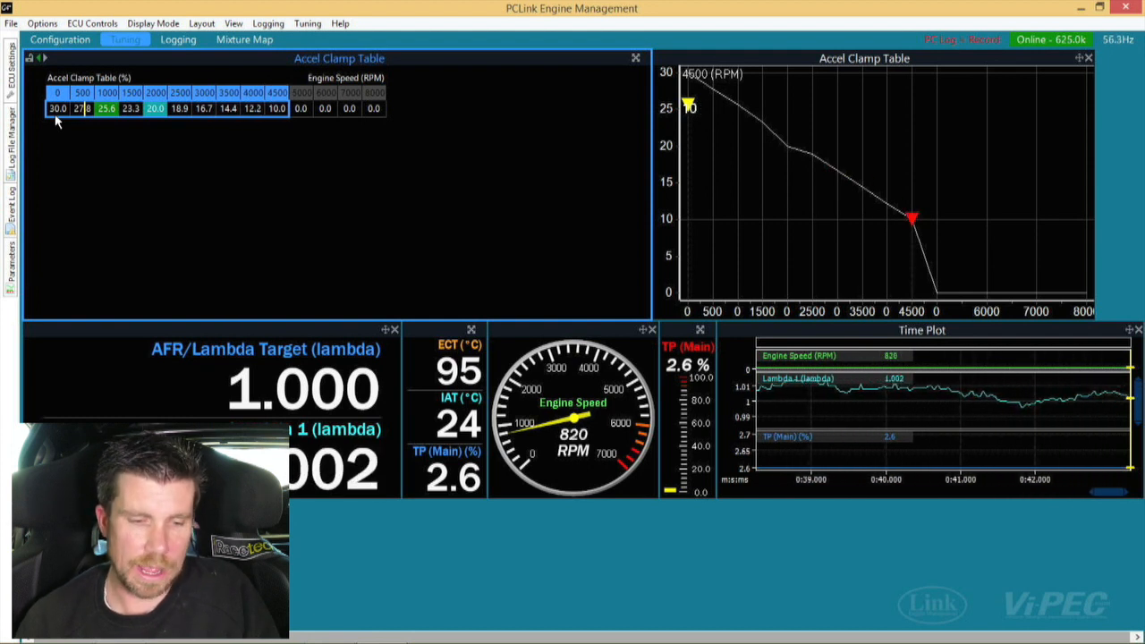
text(*1.2)
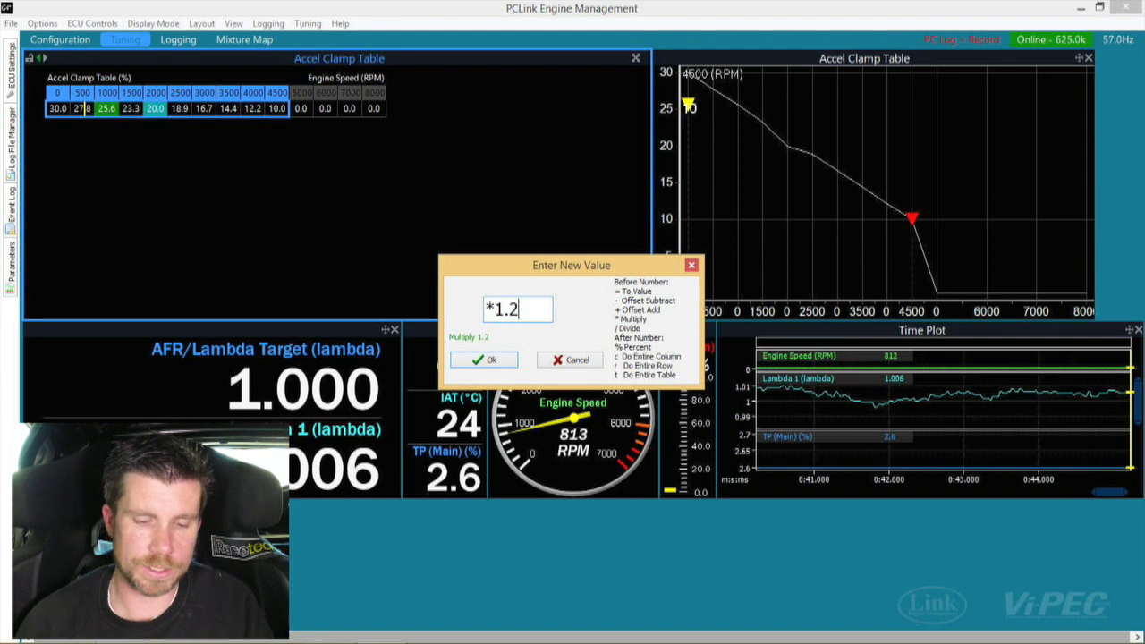
text(5)
key(Return)
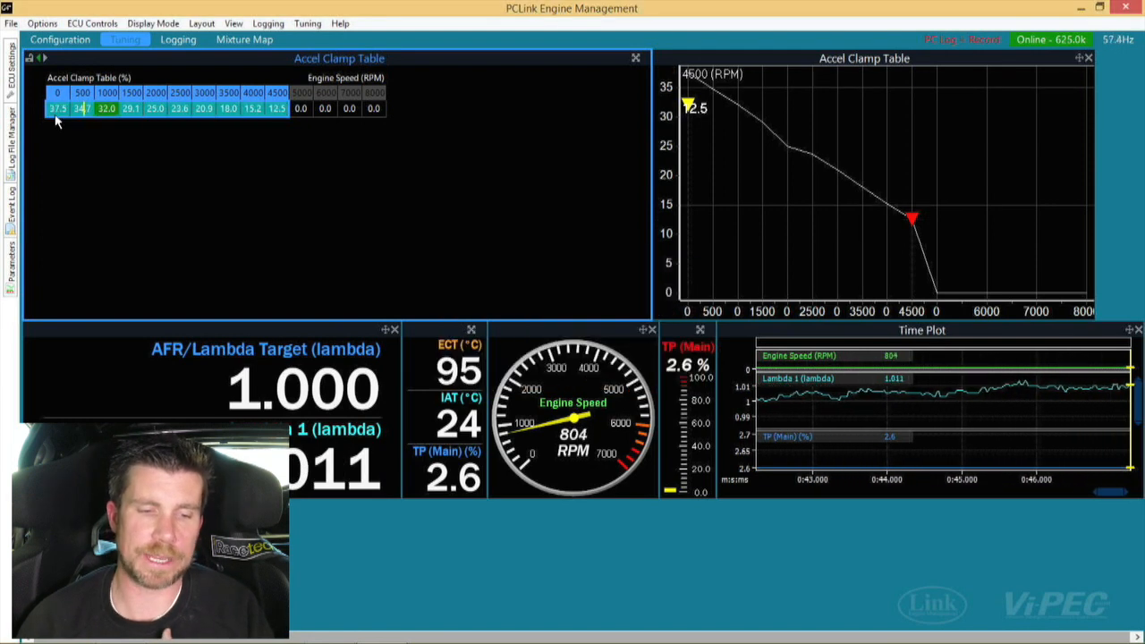
Stop the PC log after the idle throttle blips and zoom into the first blip to check Lambda 1 at the lean spike
click(176, 40)
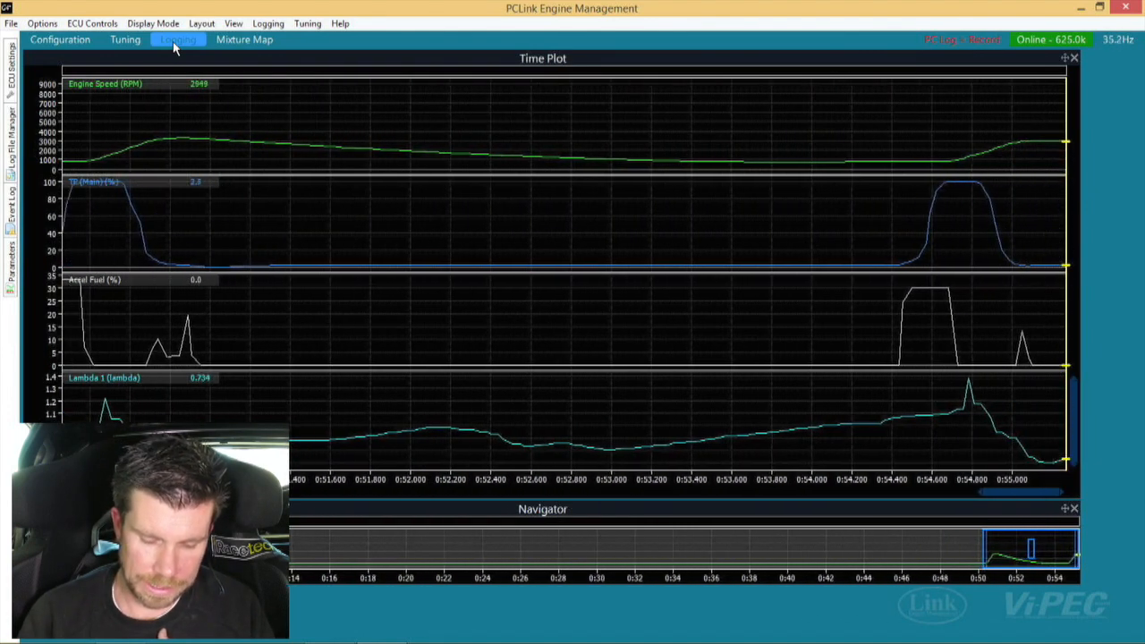
key(F8)
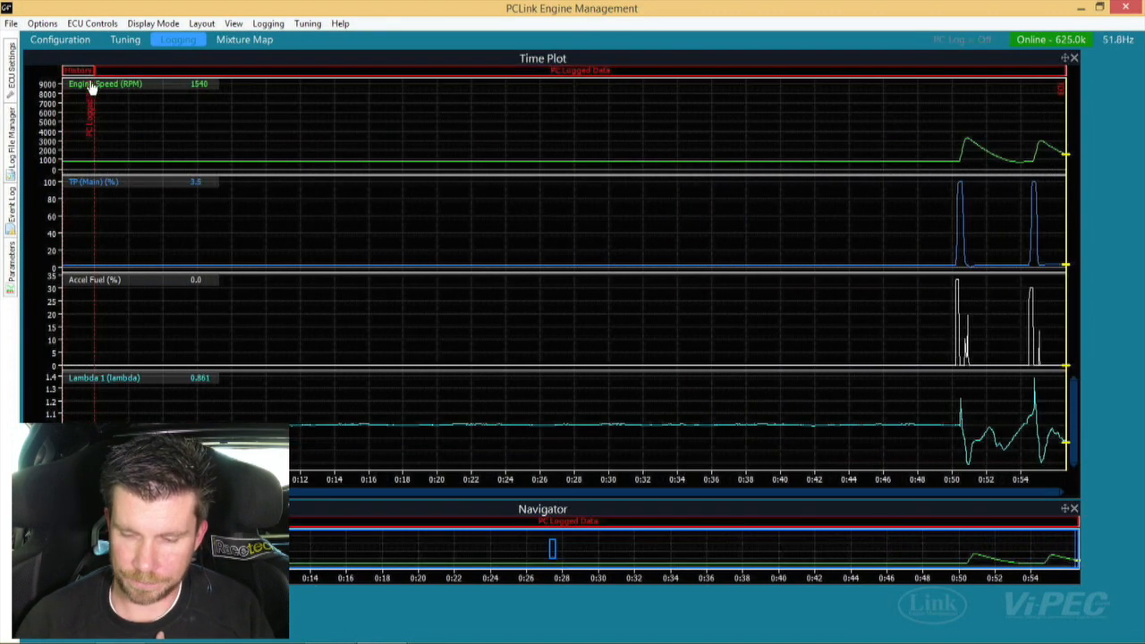
drag(947, 443, 993, 443)
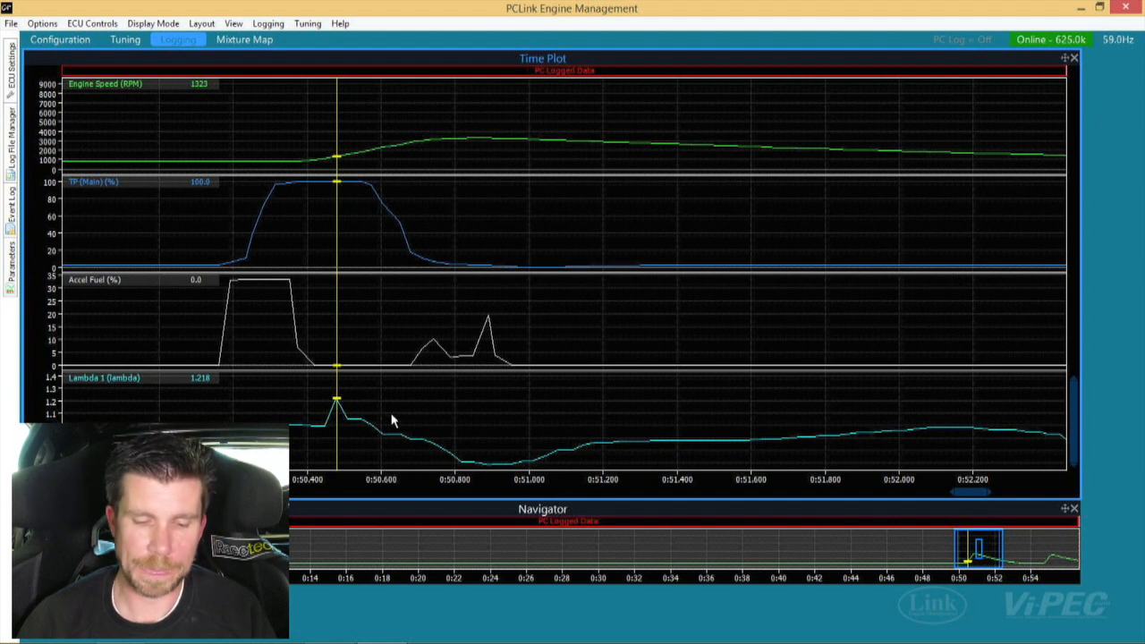
Compare Lambda 1 in the logged throttle blip between the lean spike and the rich dip that follows it
click(498, 433)
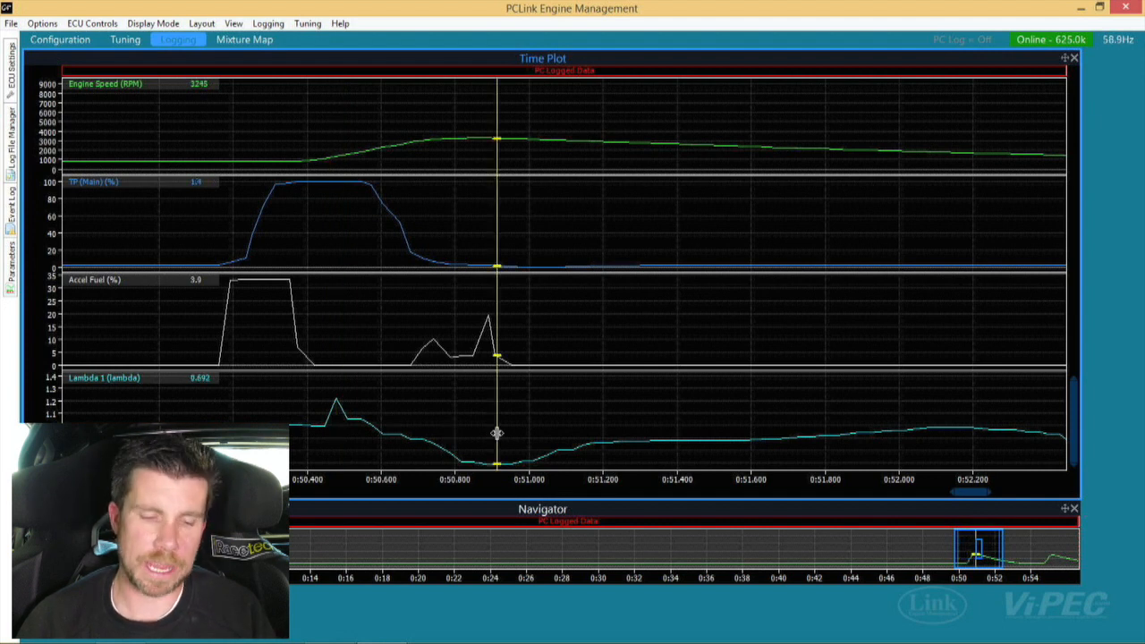
click(333, 428)
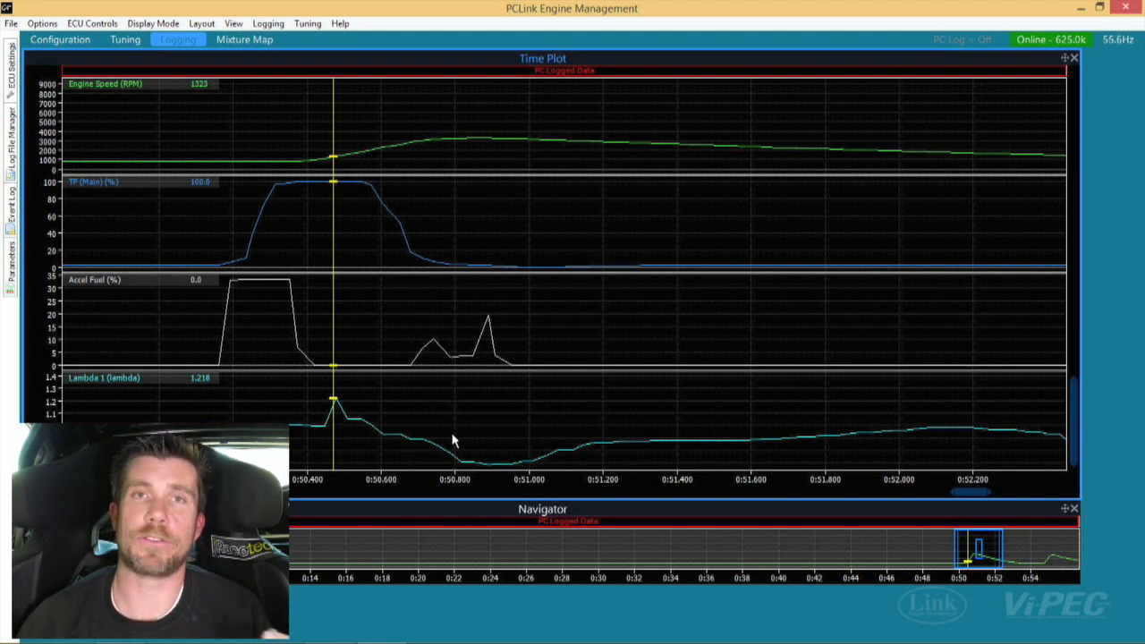
click(494, 440)
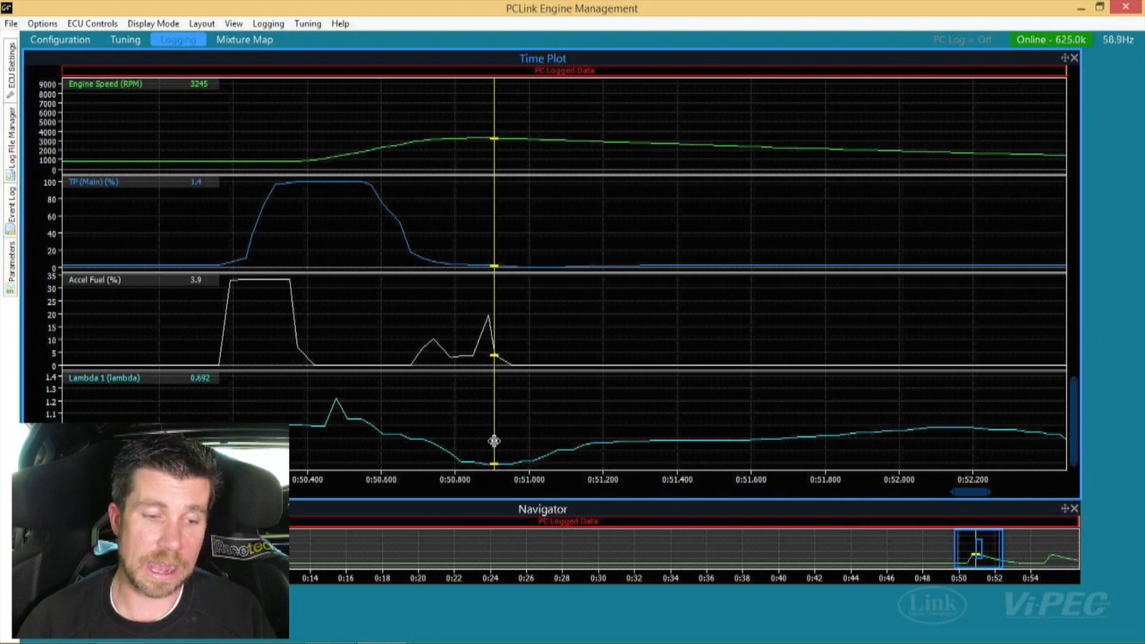
Set the Accel Clamp Table cells from 0 to 4500 RPM to 0
click(124, 40)
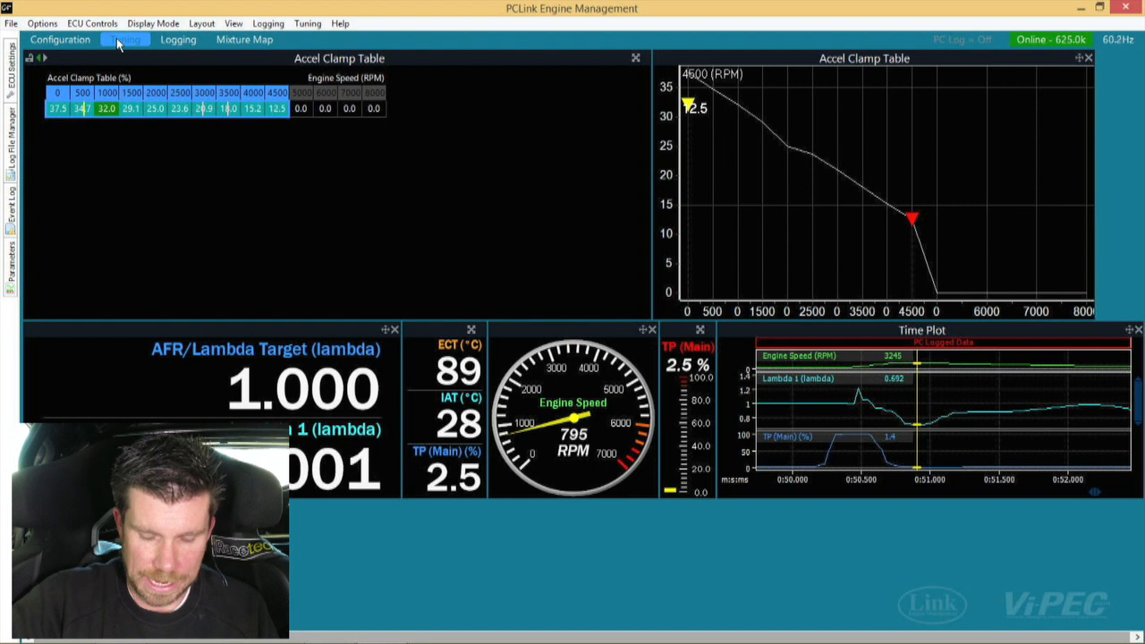
click(54, 111)
shift+click(277, 115)
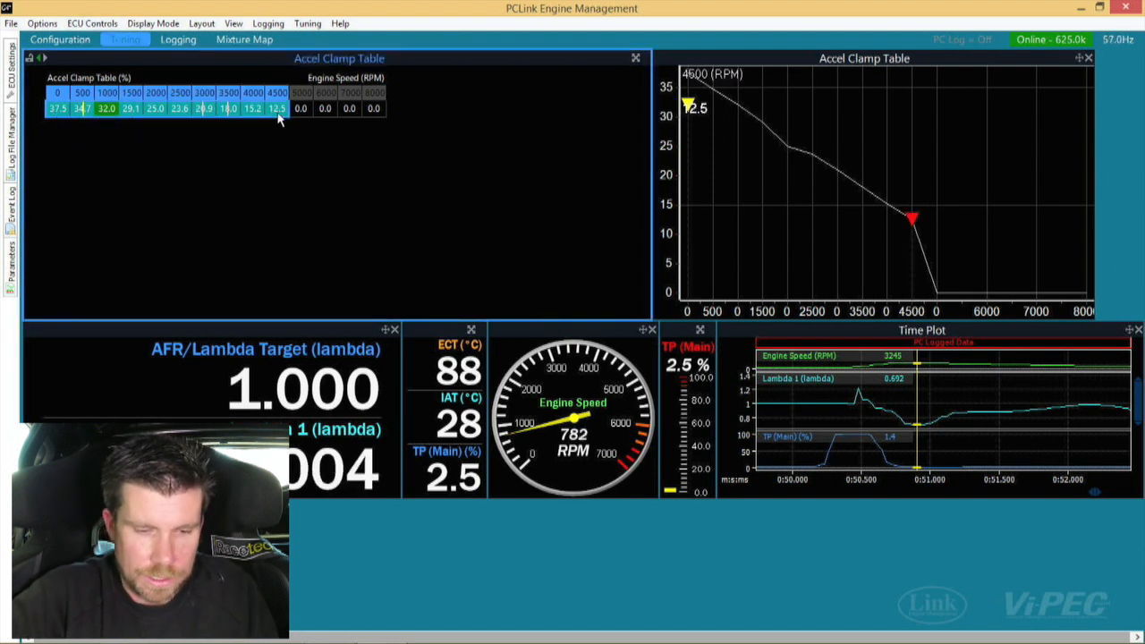
text(=0)
key(Return)
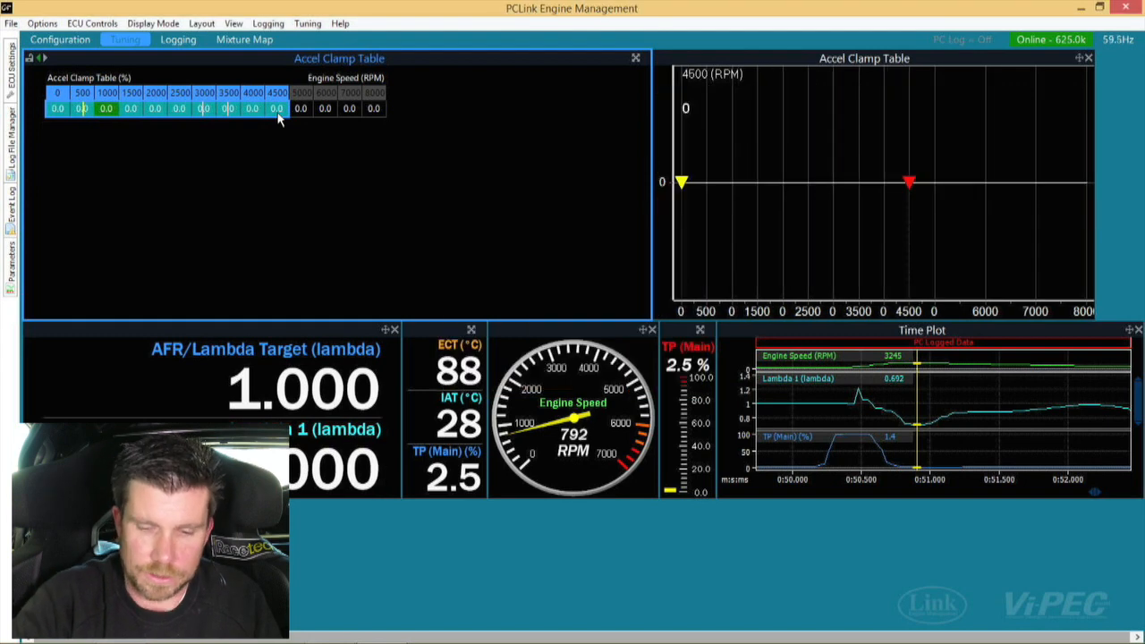
Record a new PC log of a throttle blip from idle and check Lambda 1 at the lean spike in the time plot
key(F8)
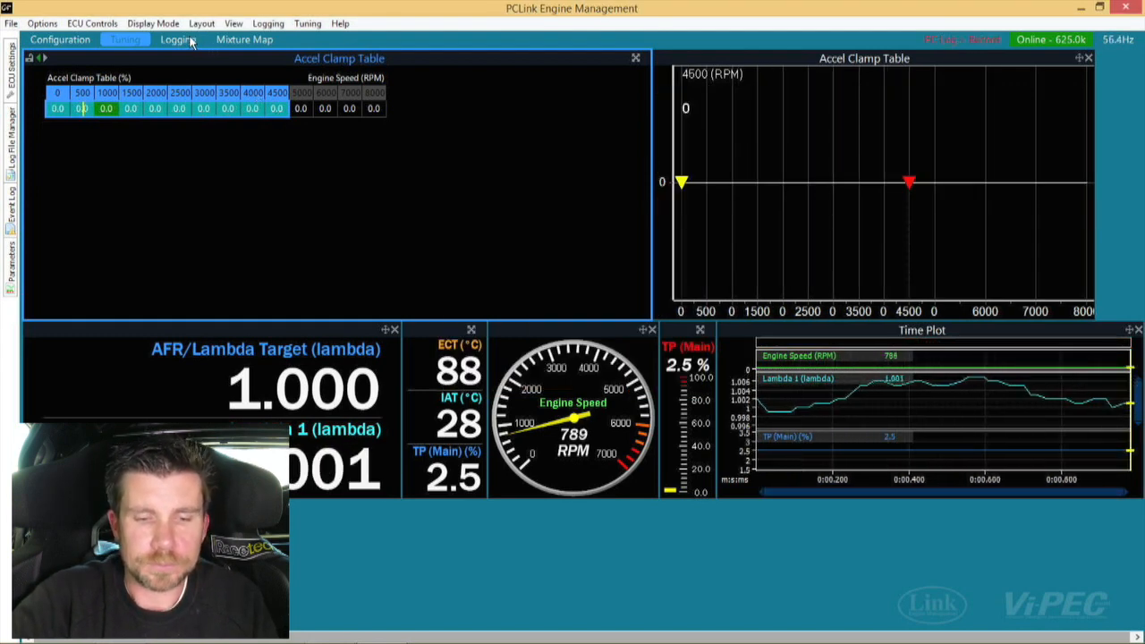
click(189, 39)
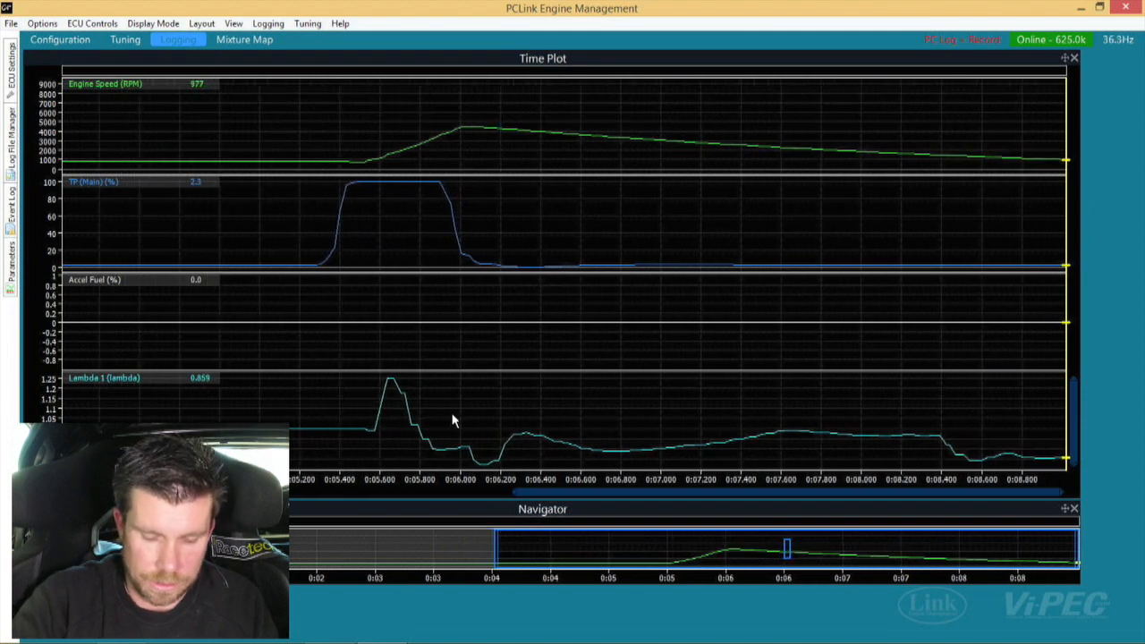
key(F8)
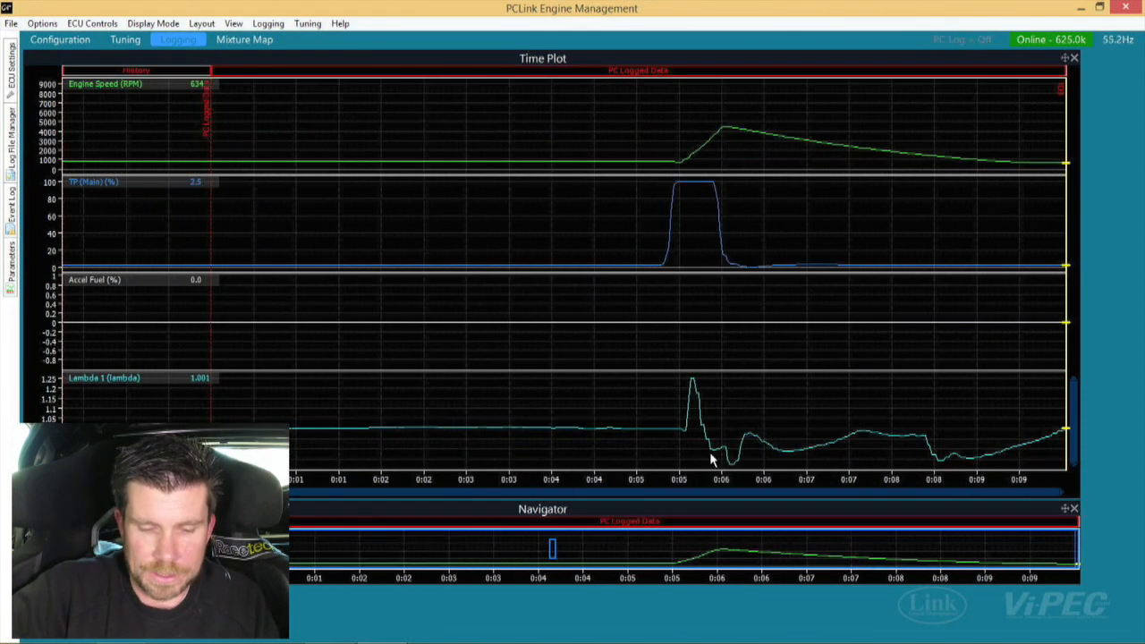
click(693, 418)
key(Left)
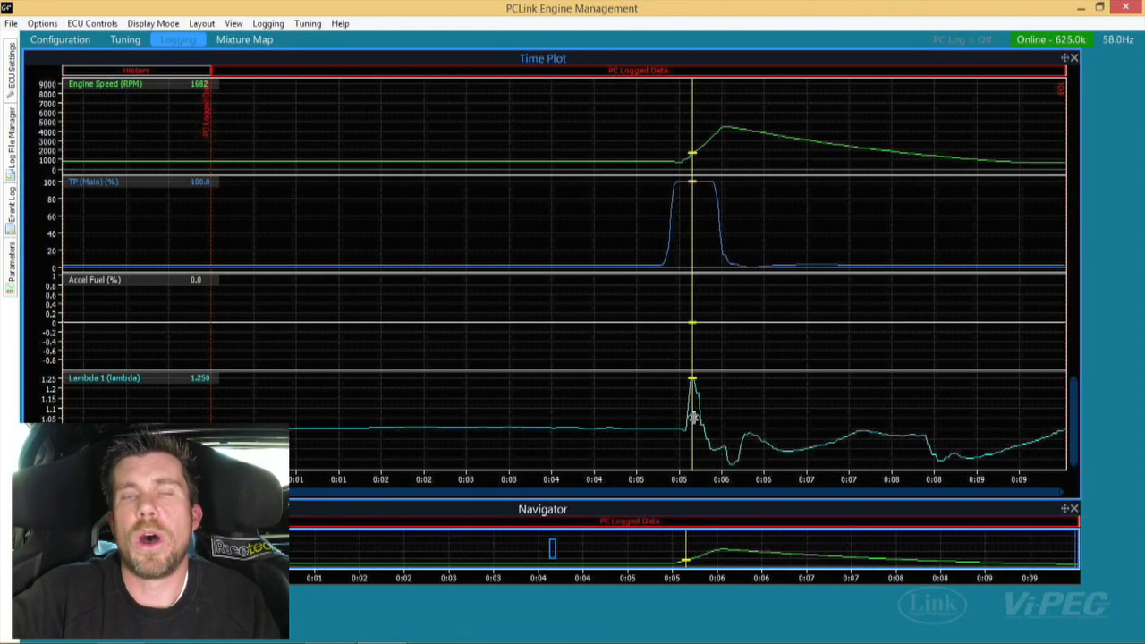
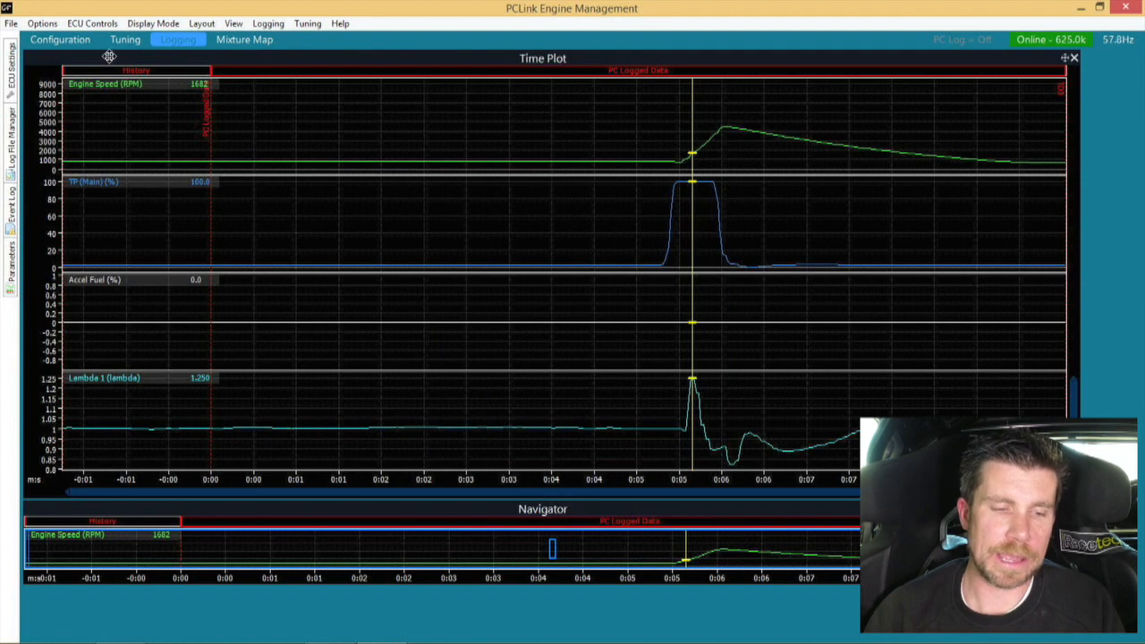
Record another throttle blip while viewing Fuel Table 1, and place the time plot cursor just before the lean spike
click(125, 41)
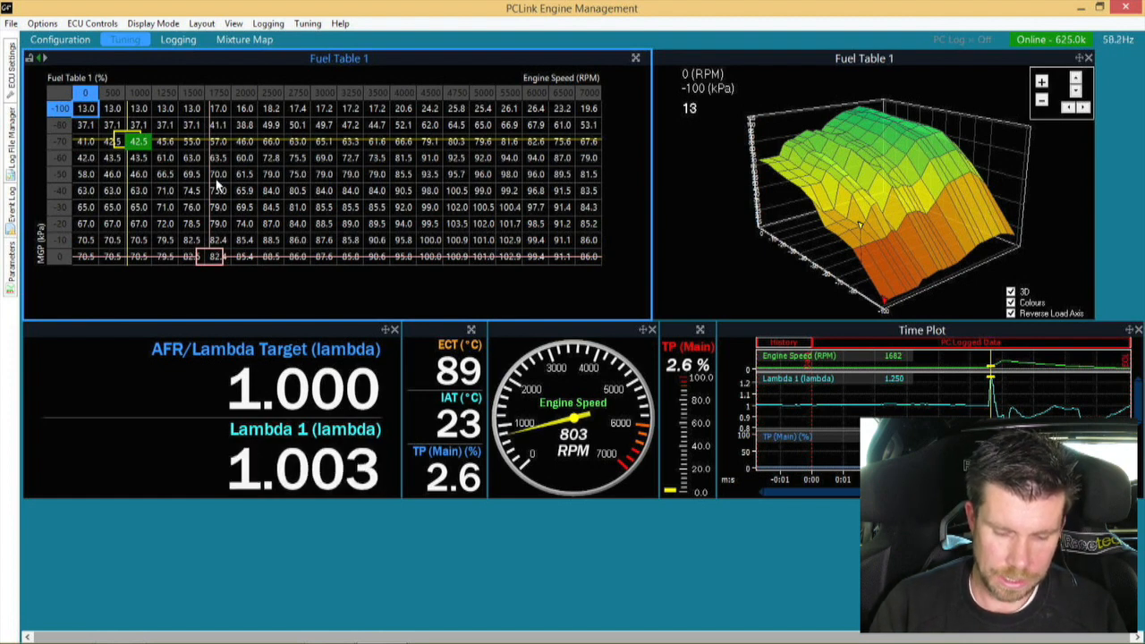
key(F8)
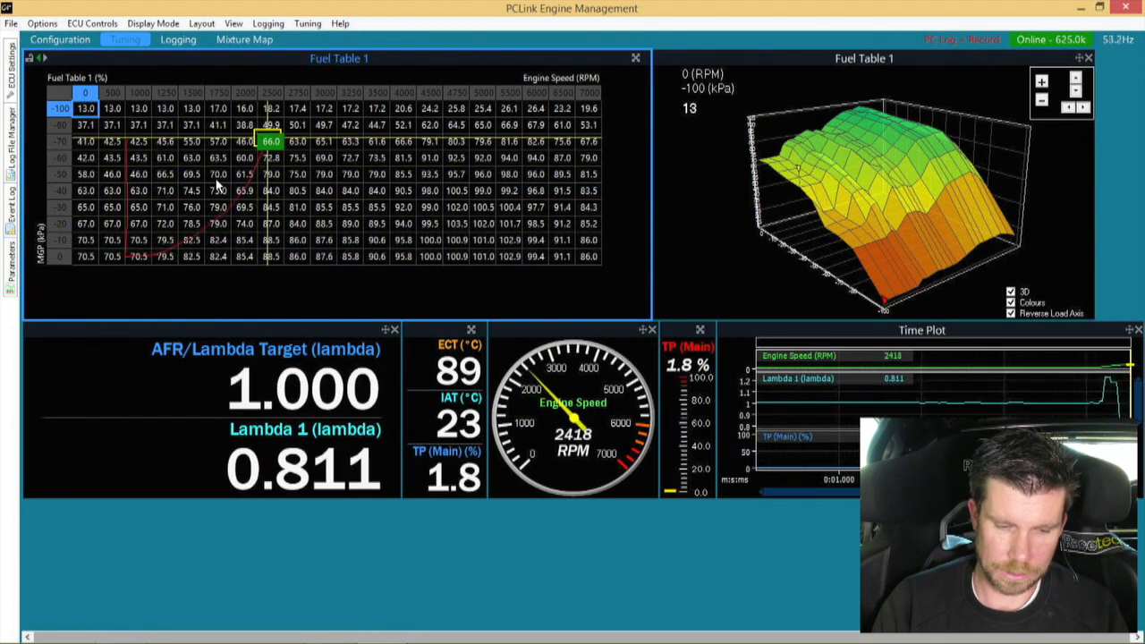
key(F8)
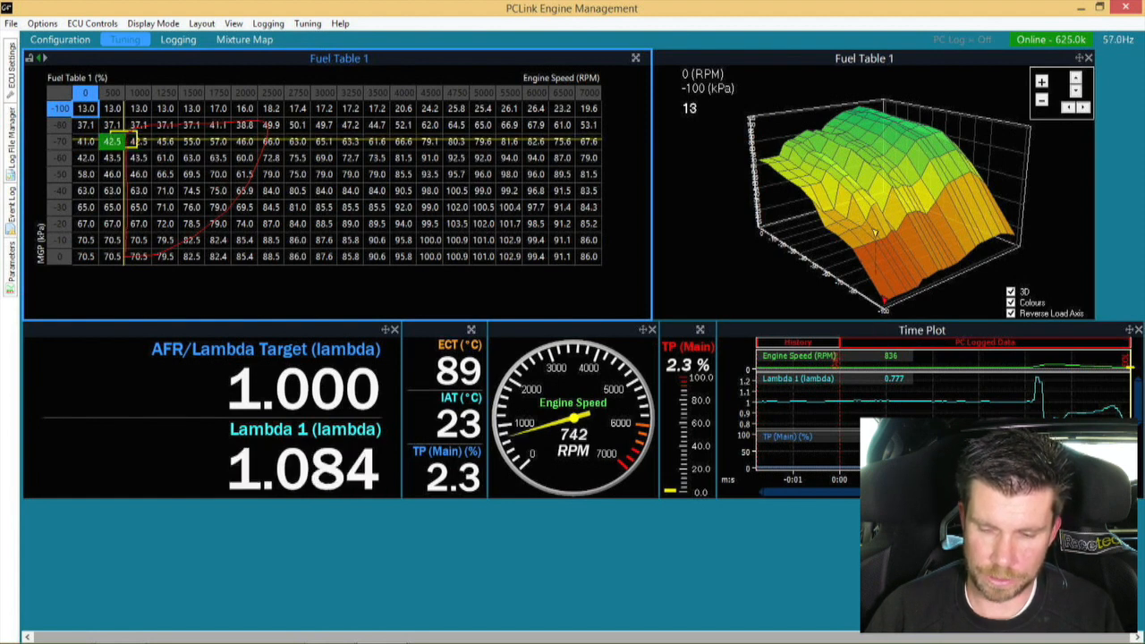
click(1028, 438)
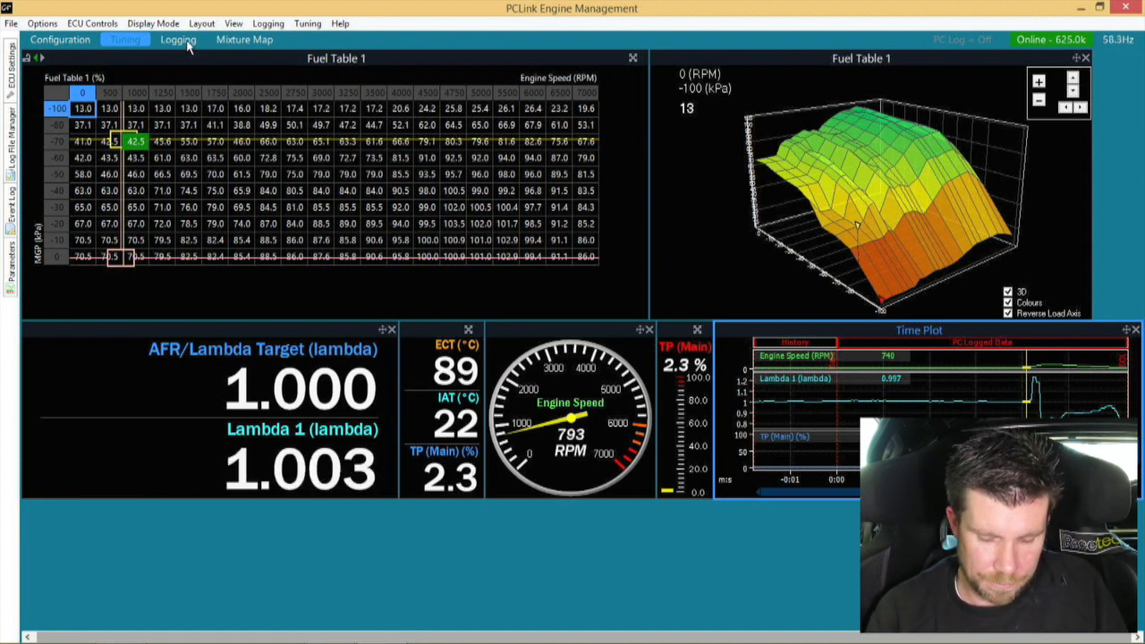
Reopen the Accel Clamp Table and examine its 5000 RPM and 1500 RPM cells
text(a)
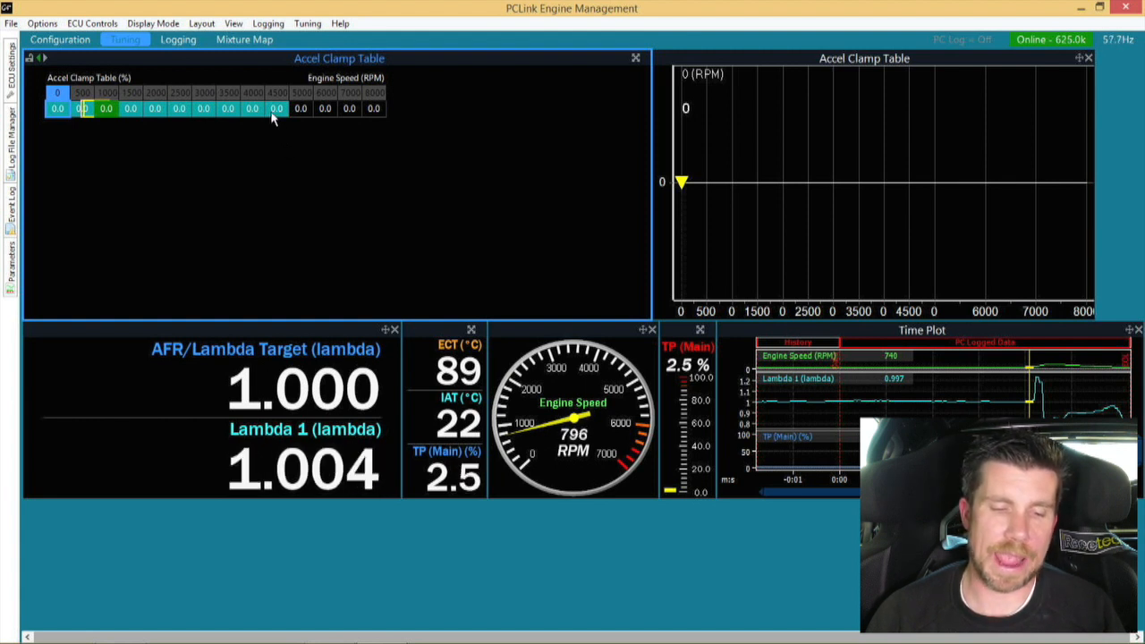
click(300, 108)
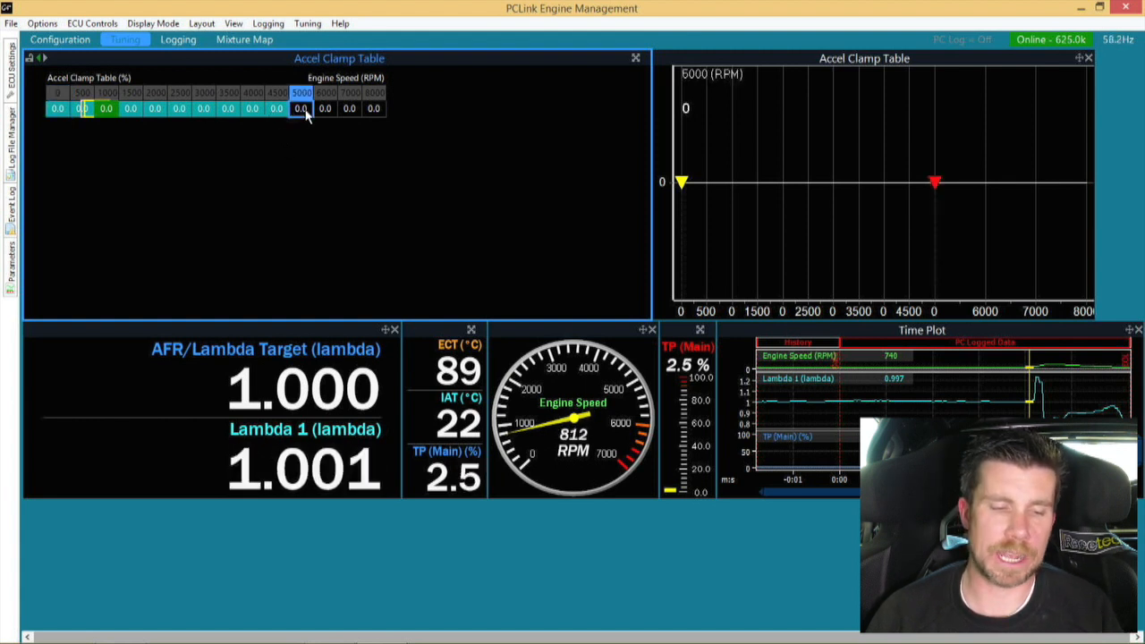
shift+click(132, 108)
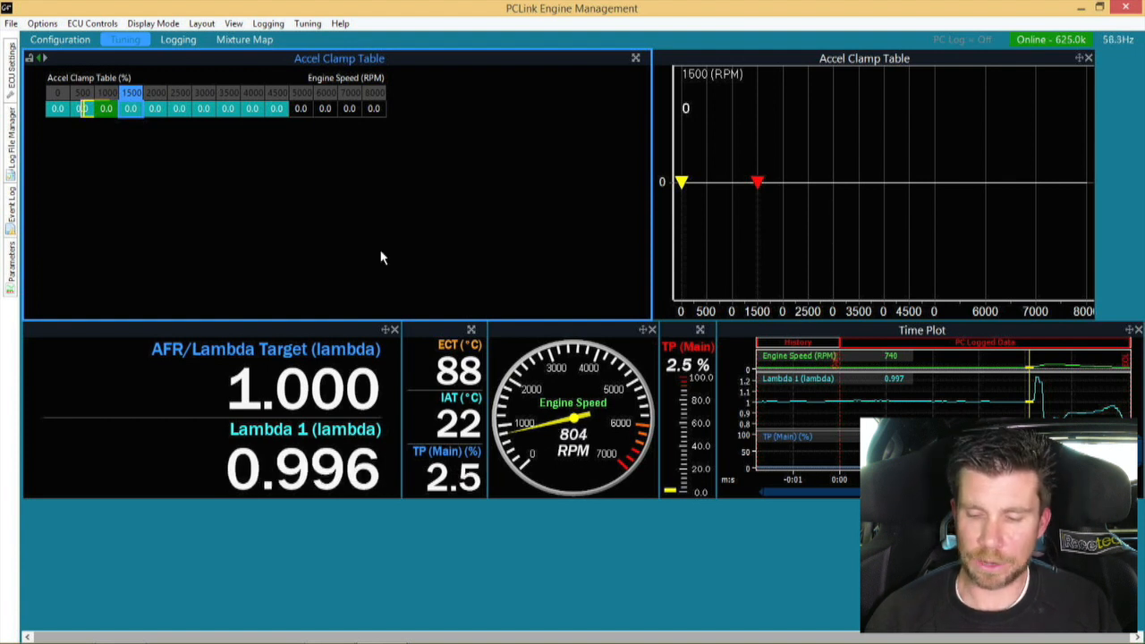
Switch to the ProTuner Webinar document in Chrome to read the viewers' questions
mouse_move(380, 627)
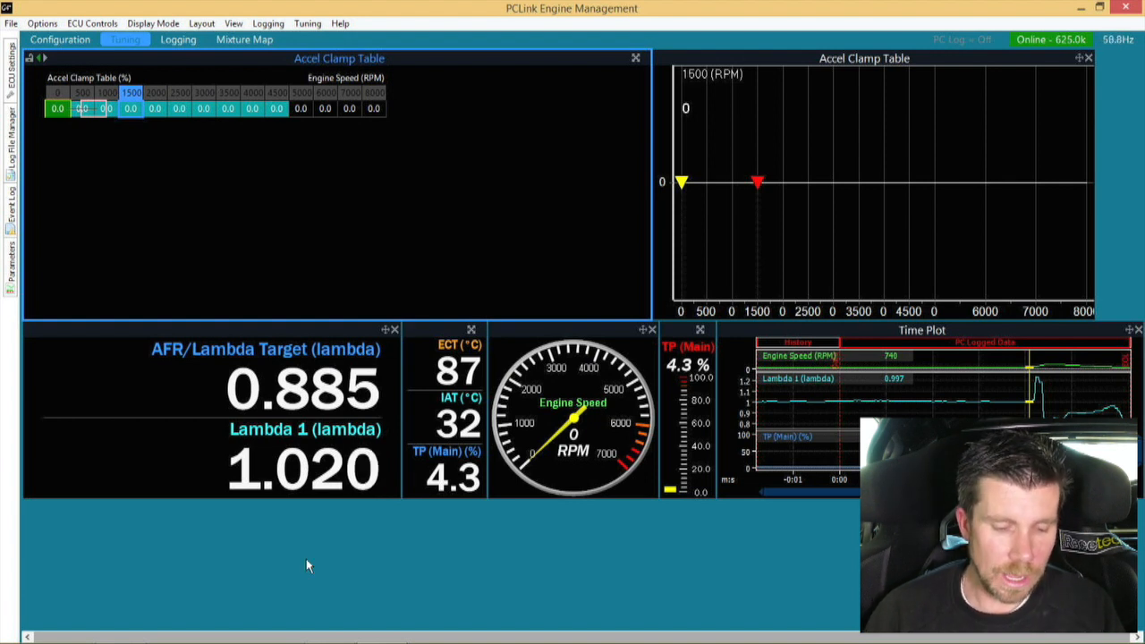
click(121, 628)
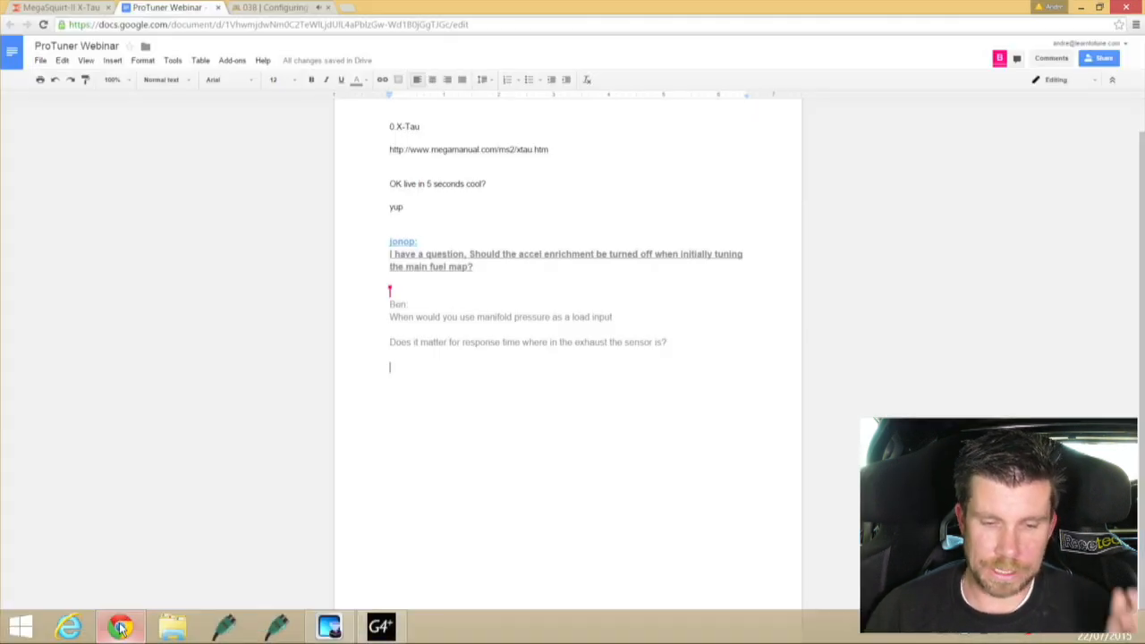